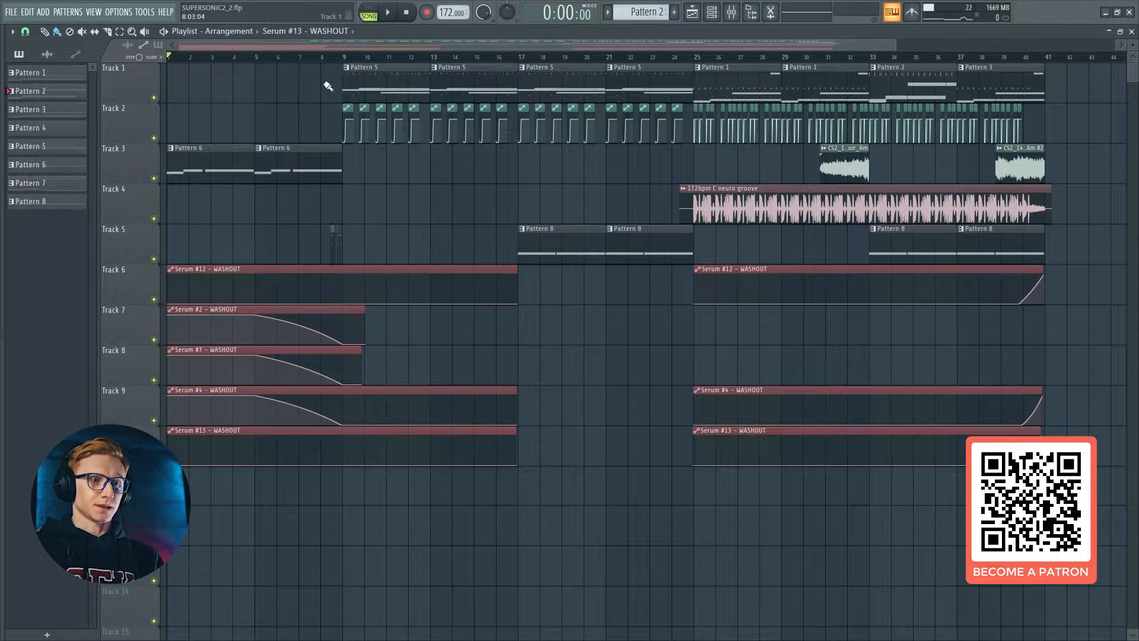
Step: Clone the Serum #4 channel and reset the copy to the initial preset
left_click(341, 57)
scroll(341, 57, "up", 8)
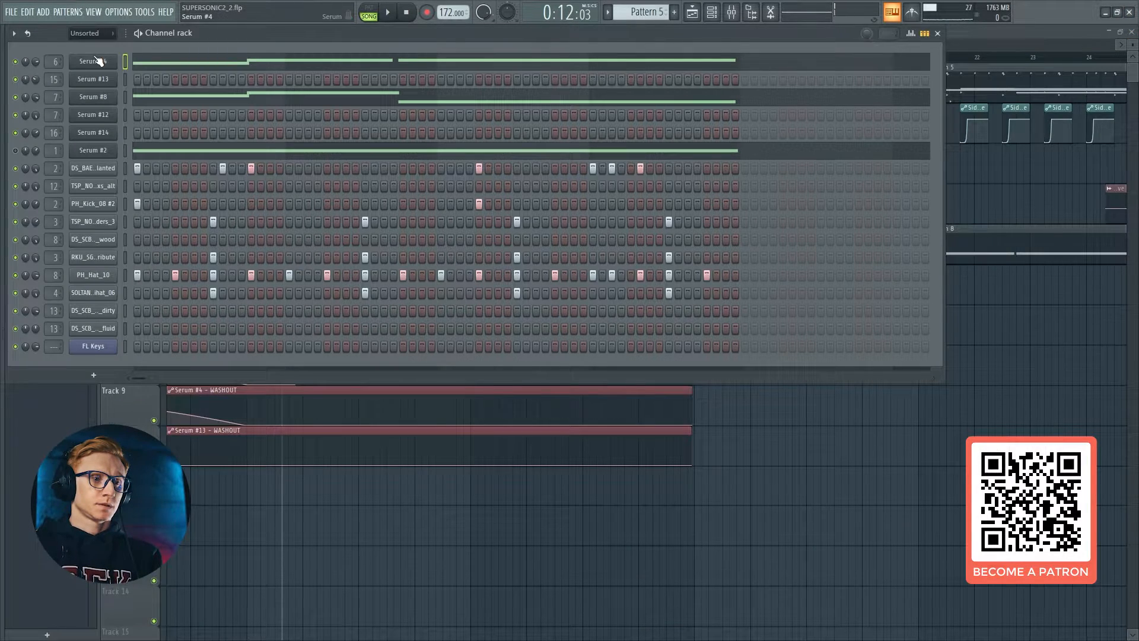
right_click(113, 62)
left_click(134, 165)
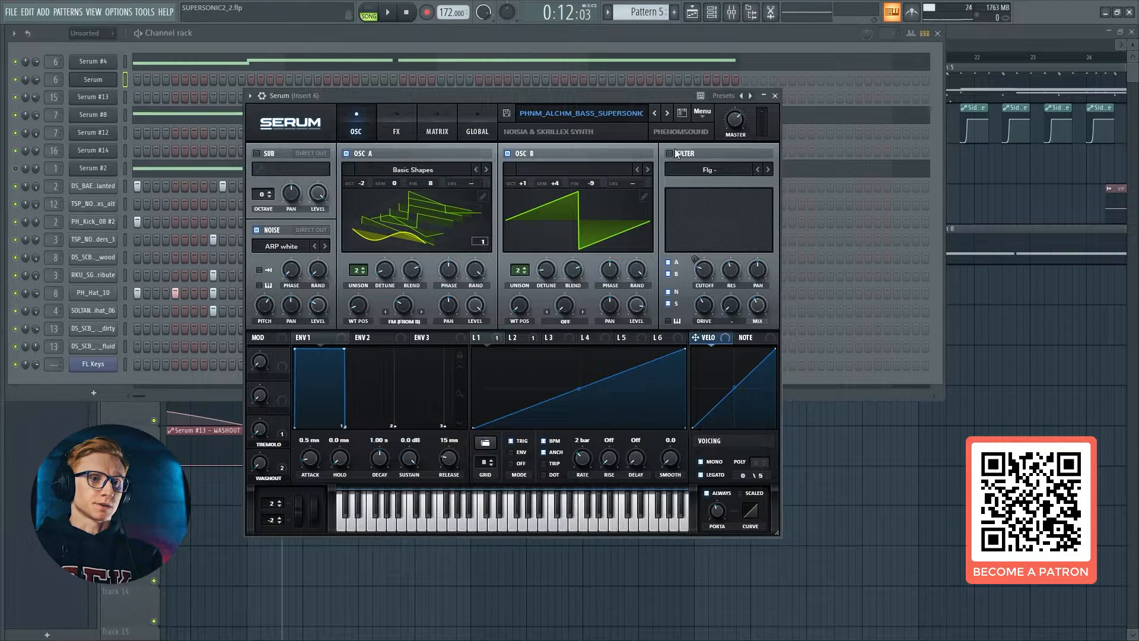
left_click(700, 118)
left_click(741, 191)
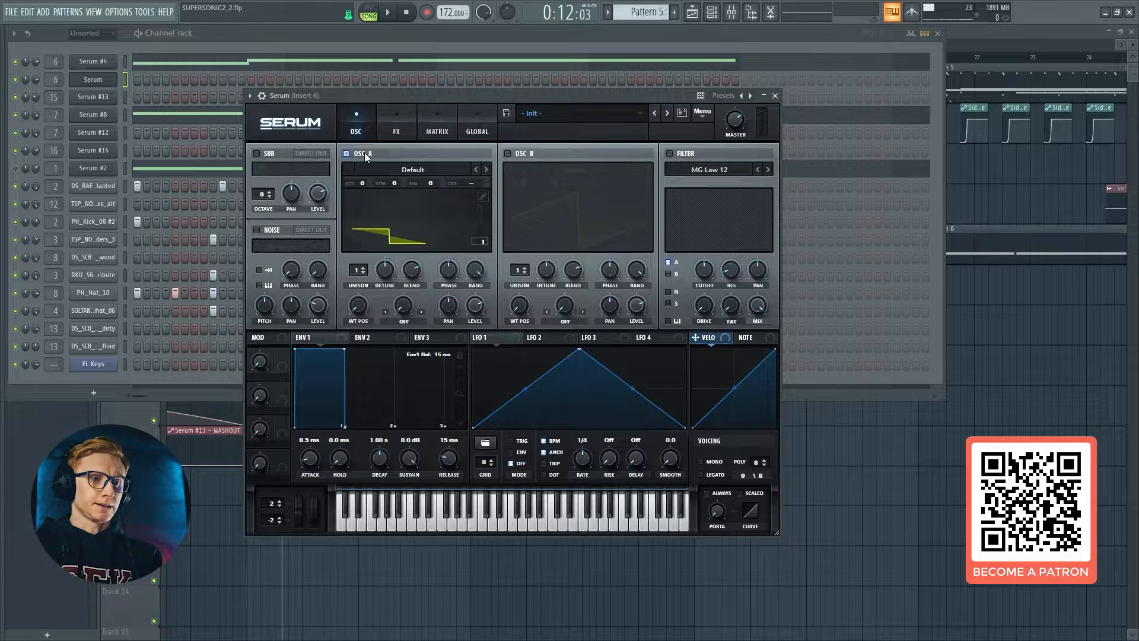
Step: Load the analog Basic Shapes wavetable into oscillator A and enable oscillator B with its default waveform
left_click(404, 170)
mouse_move(393, 183)
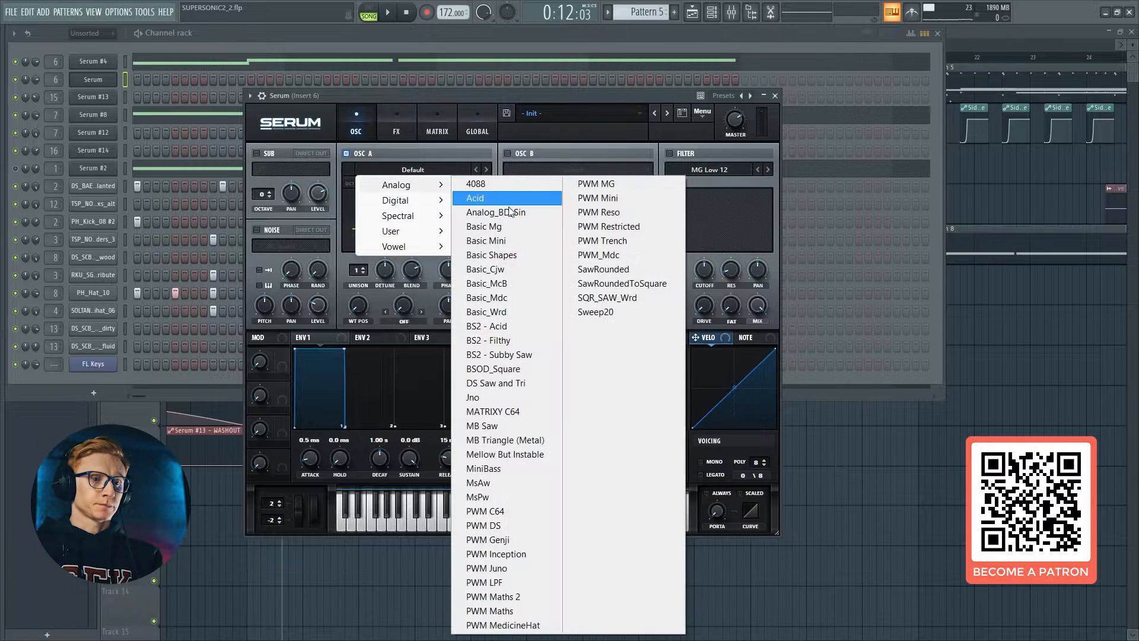
left_click(523, 257)
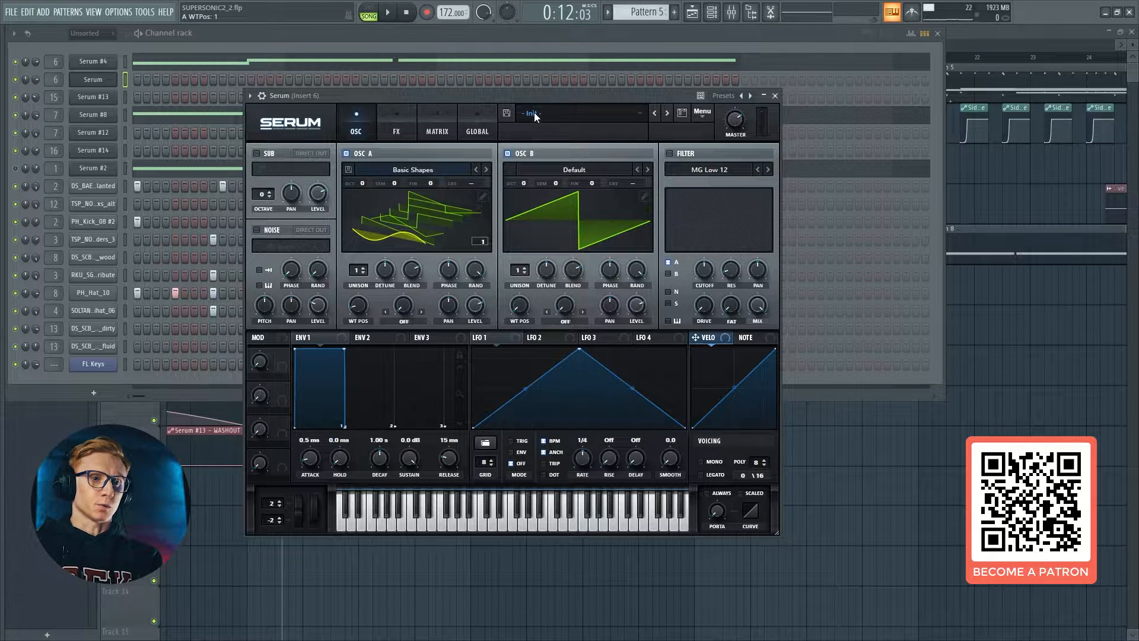
left_click_drag(526, 101, 531, 95)
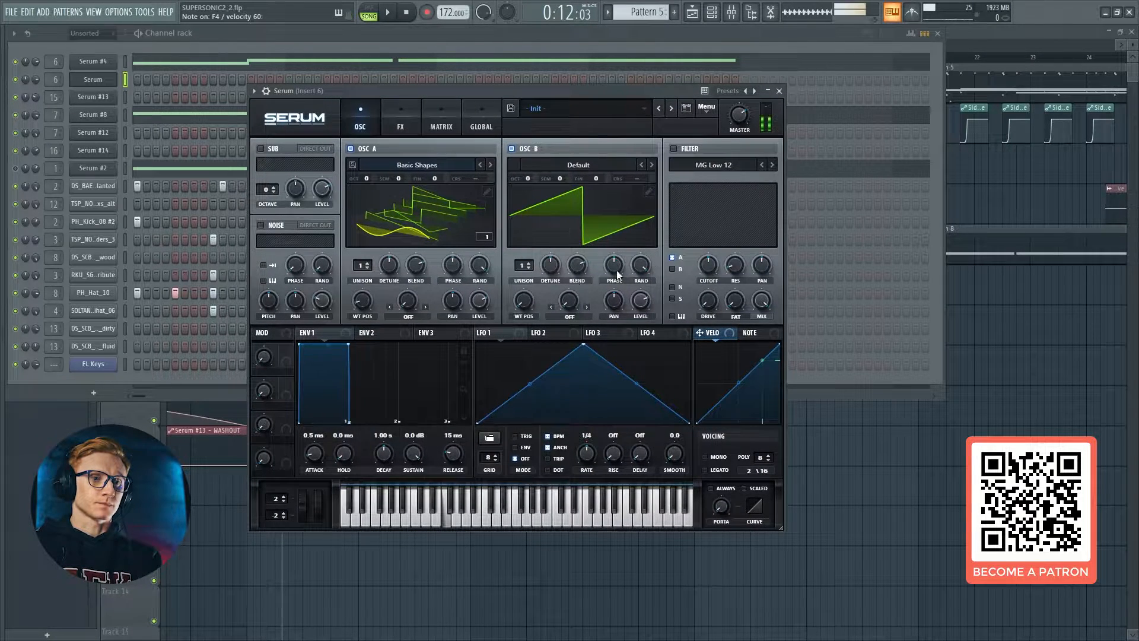
Step: Set both oscillators to 2 unison voices and lower their detune, with oscillator A at about 0.11
left_click(367, 264)
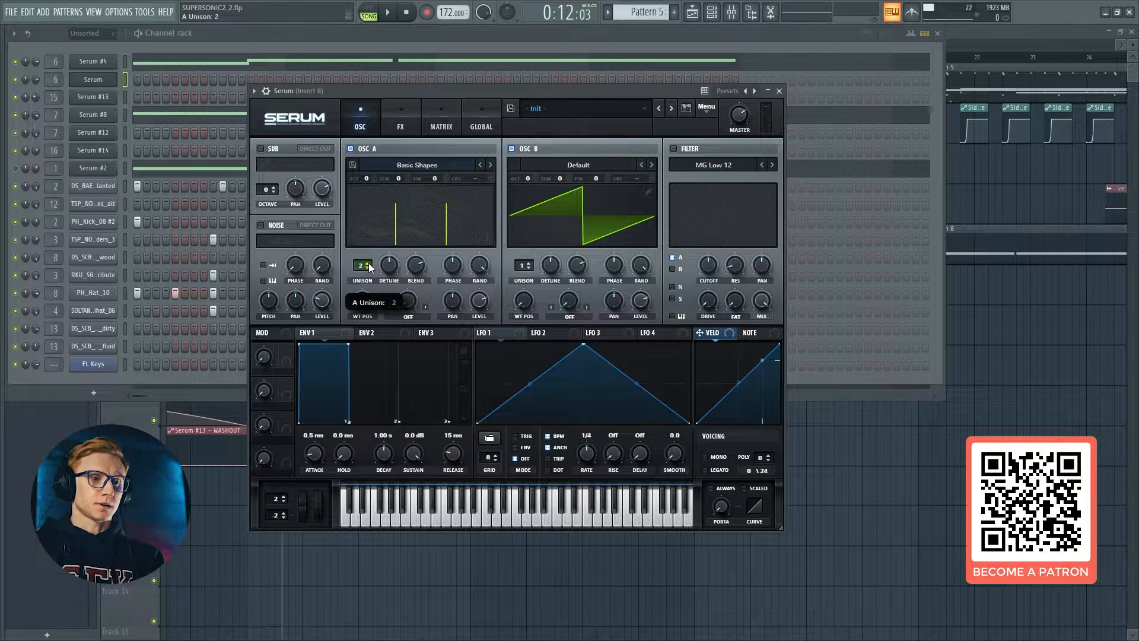
left_click(532, 267)
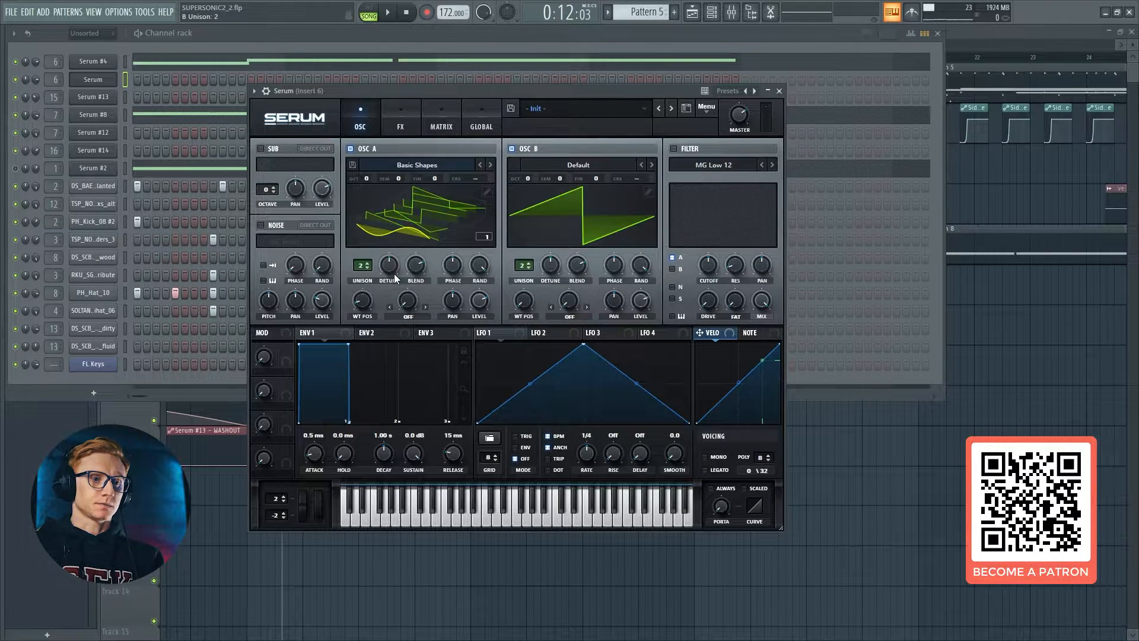
left_click_drag(390, 272, 397, 301)
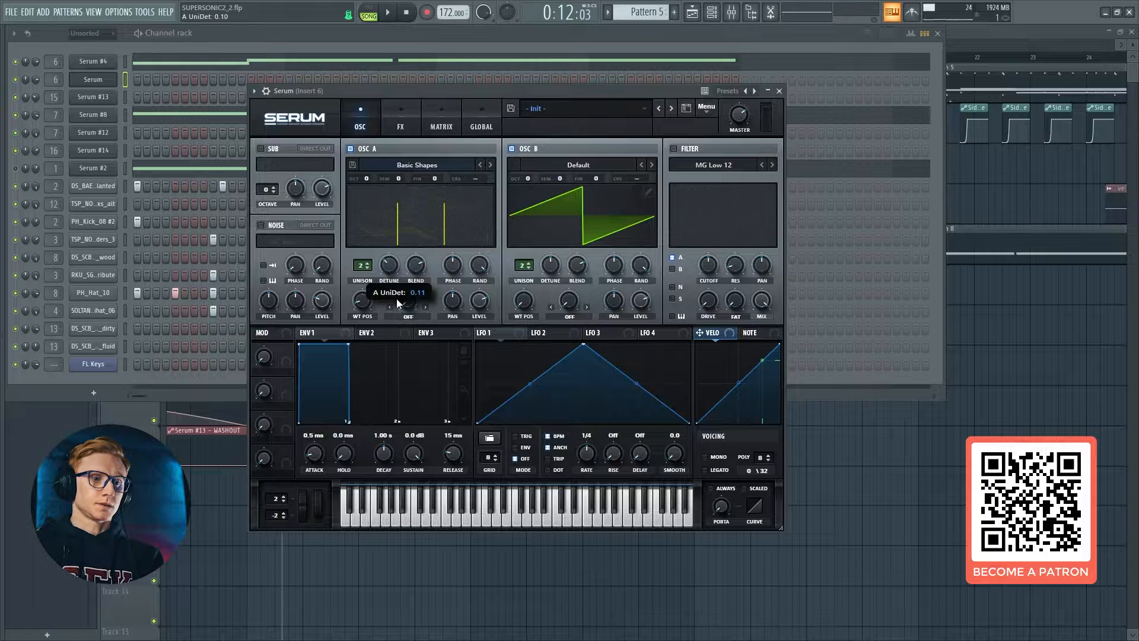
left_click_drag(550, 271, 550, 314)
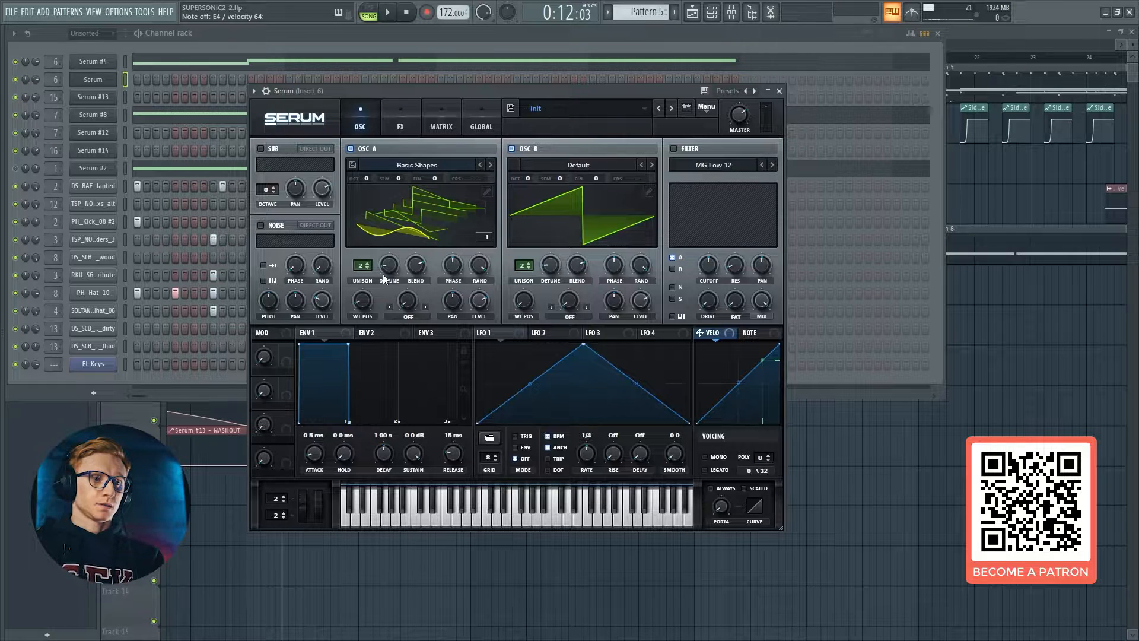
Step: Set oscillator A's octave to -2 and oscillator B's octave to +1, and lower oscillator B's level
left_click_drag(365, 174, 374, 210)
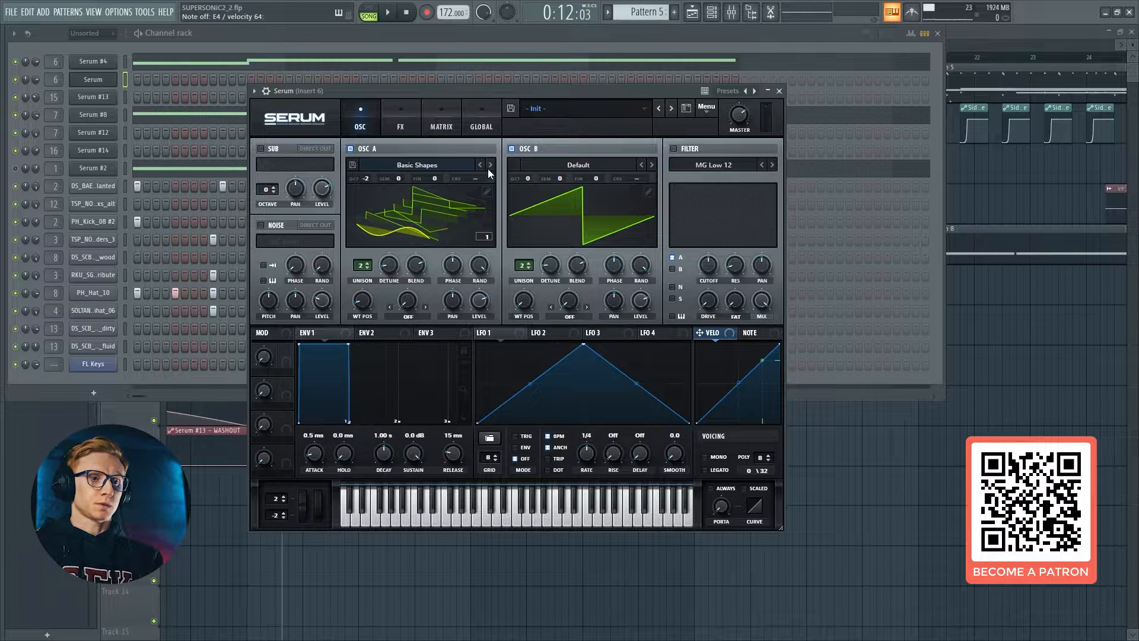
left_click_drag(527, 178, 532, 169)
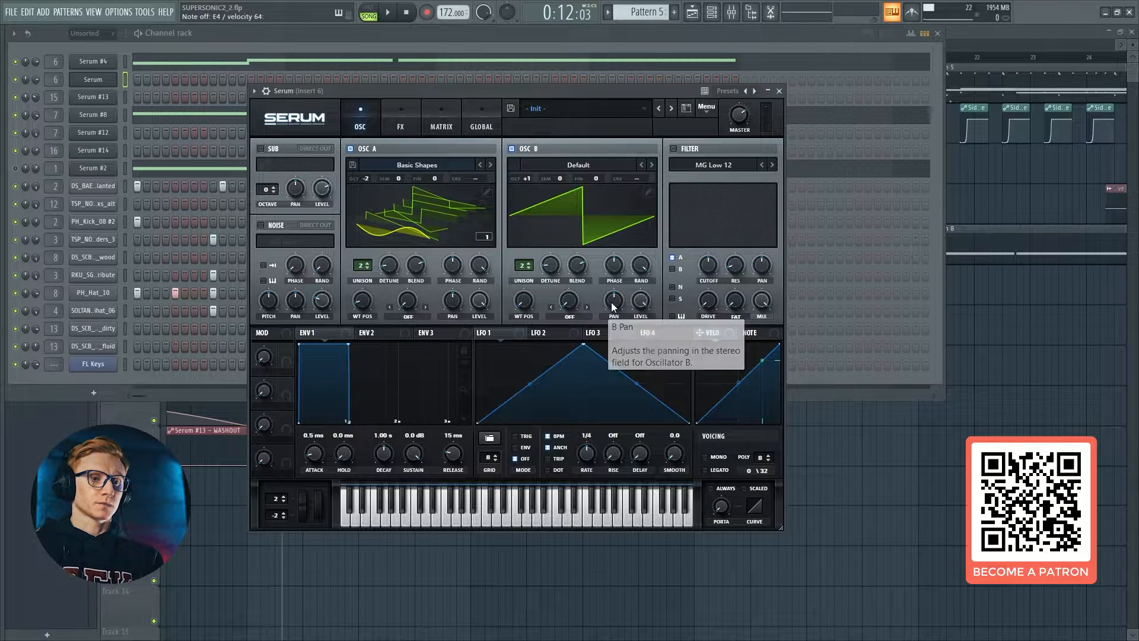
left_click_drag(643, 299, 651, 309)
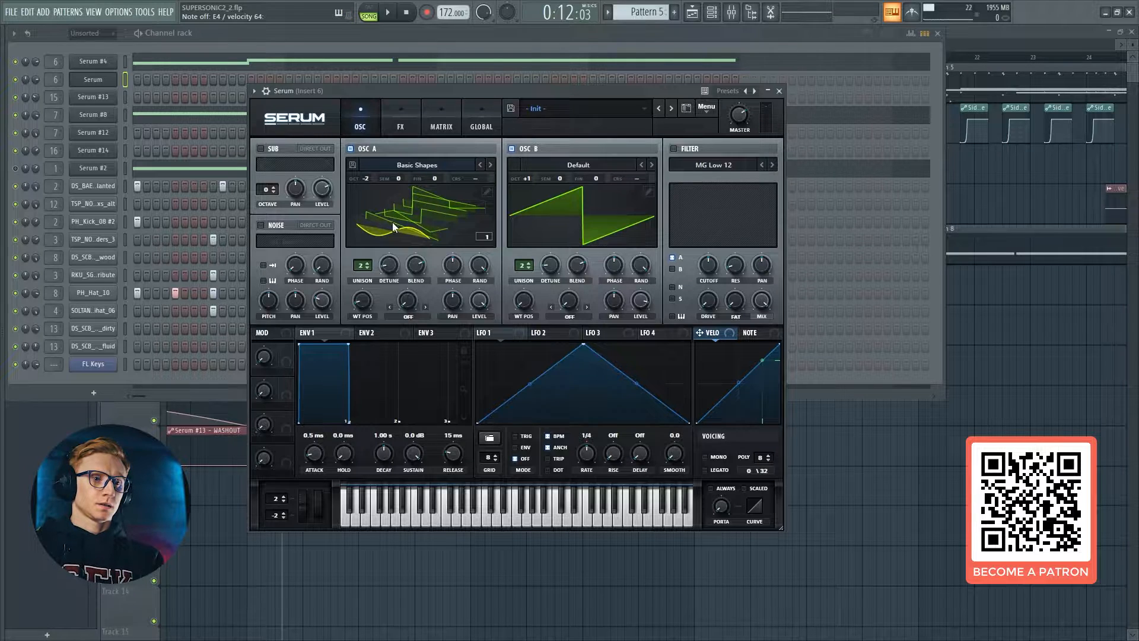
Step: Set oscillator A's warp mode to FM (from B) with a warp amount of about 29%
left_click(419, 317)
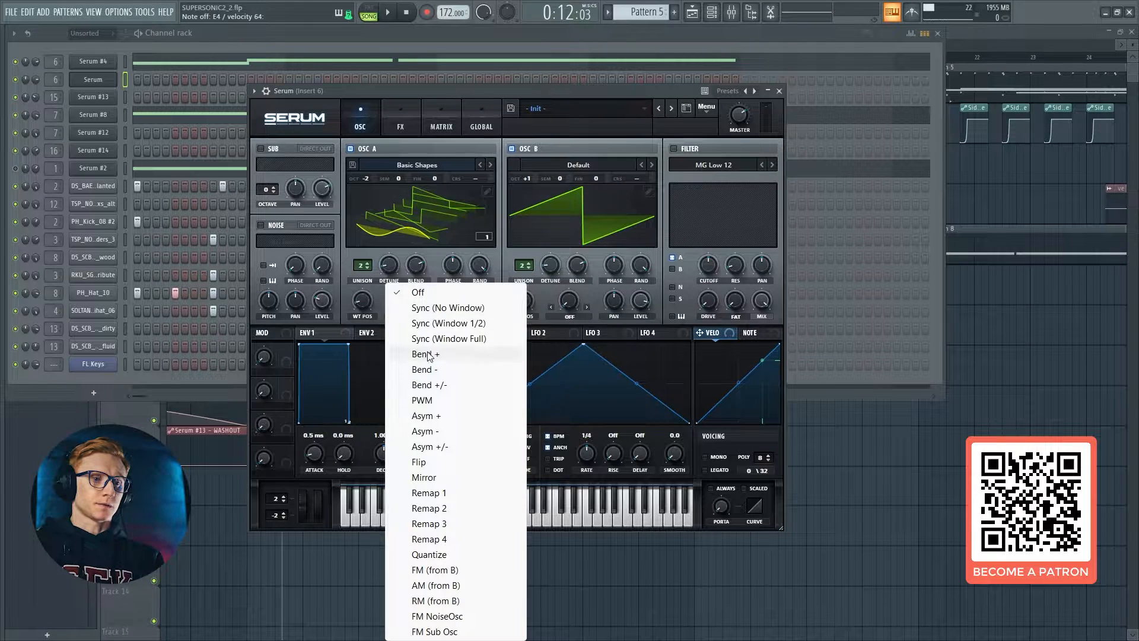
left_click(452, 569)
left_click(407, 301)
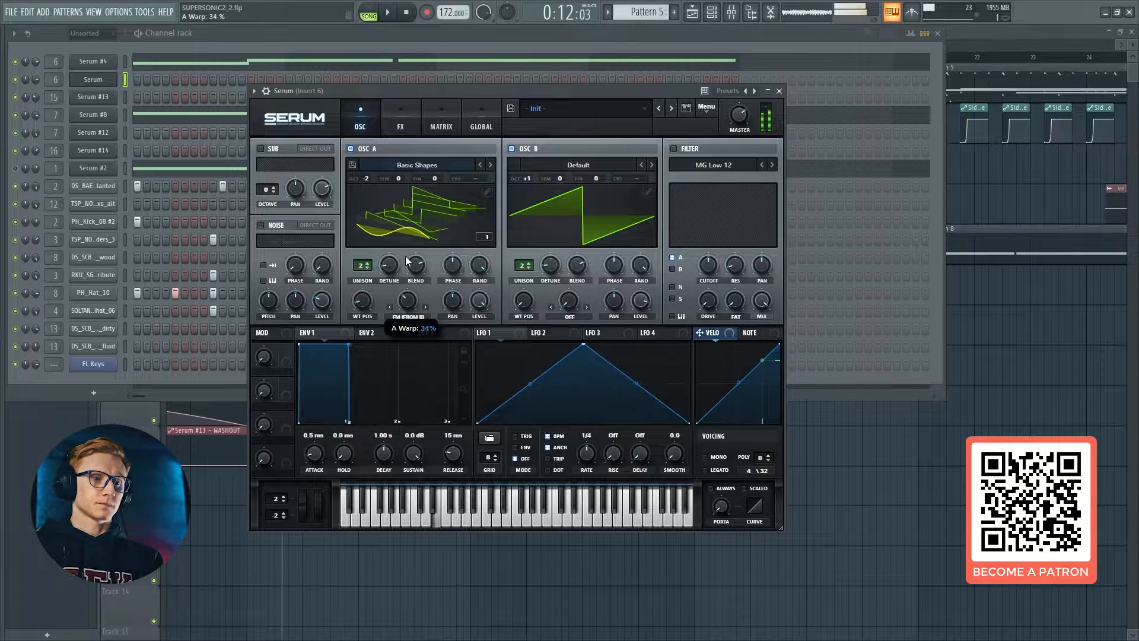
left_click_drag(406, 247, 408, 257)
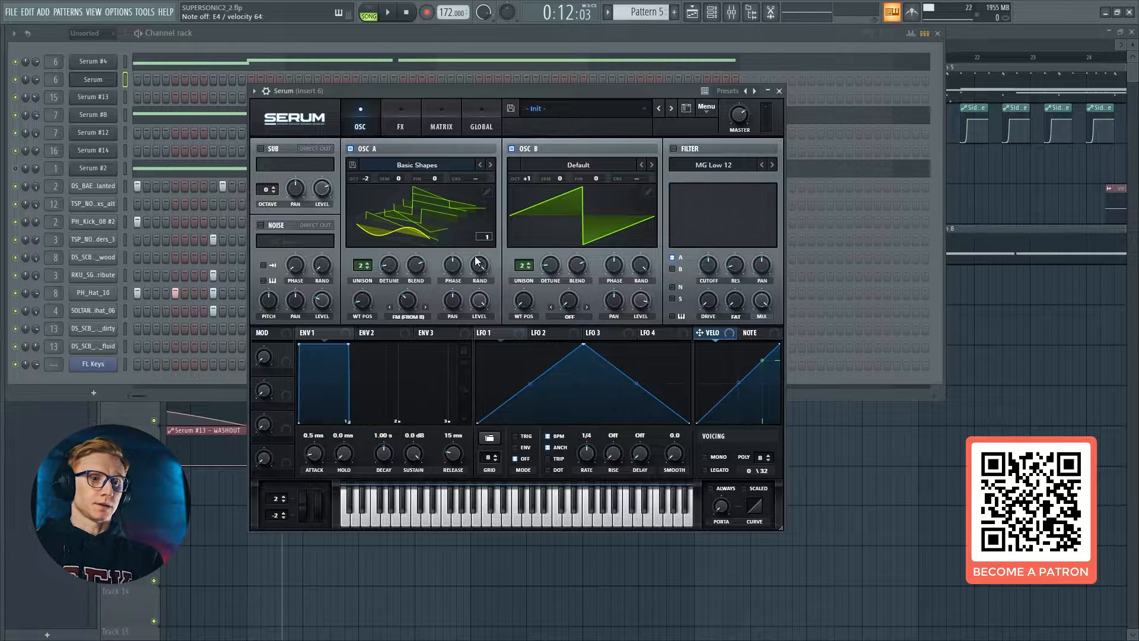
left_click(413, 301)
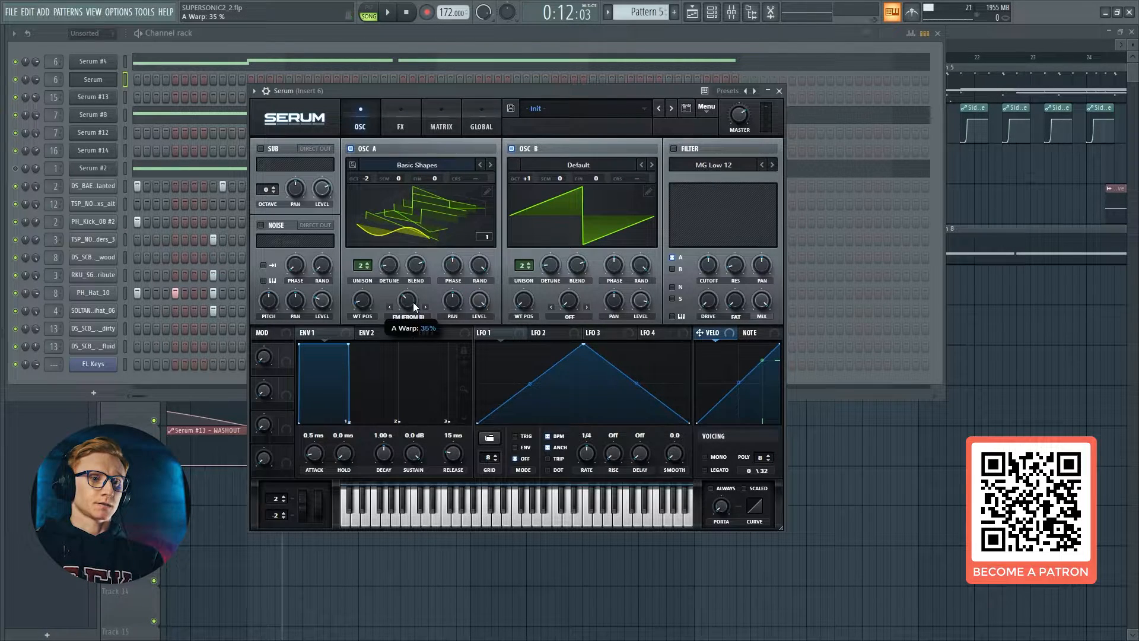
left_click_drag(413, 305, 414, 314)
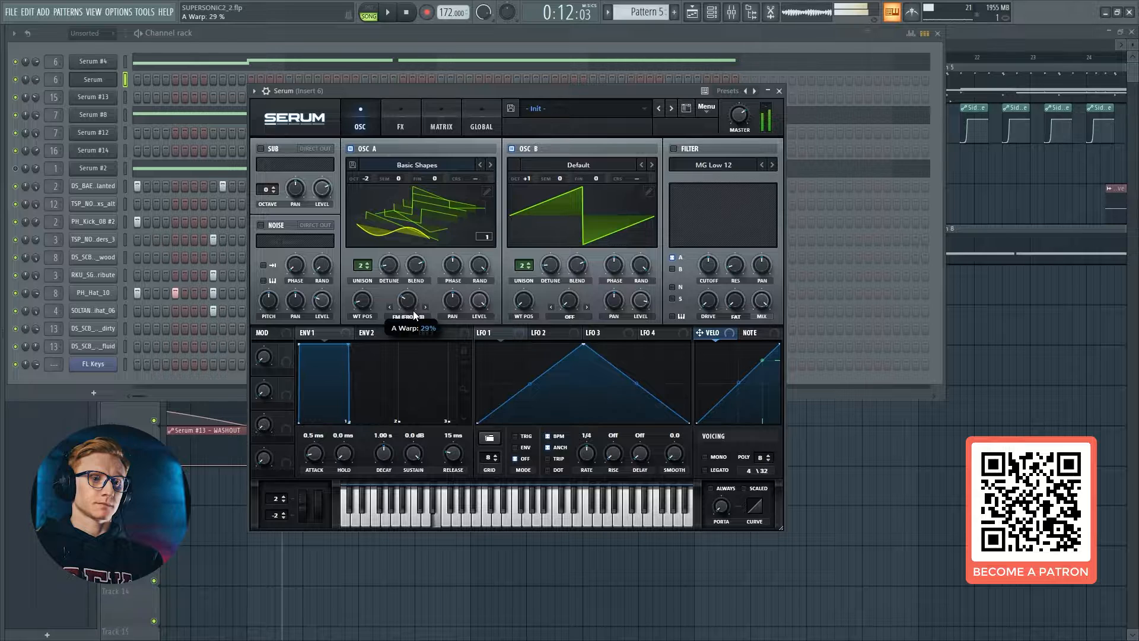
Step: Raise oscillator B by 4 semitones and enable mono and legato voicing with portamento always on
left_click(559, 178)
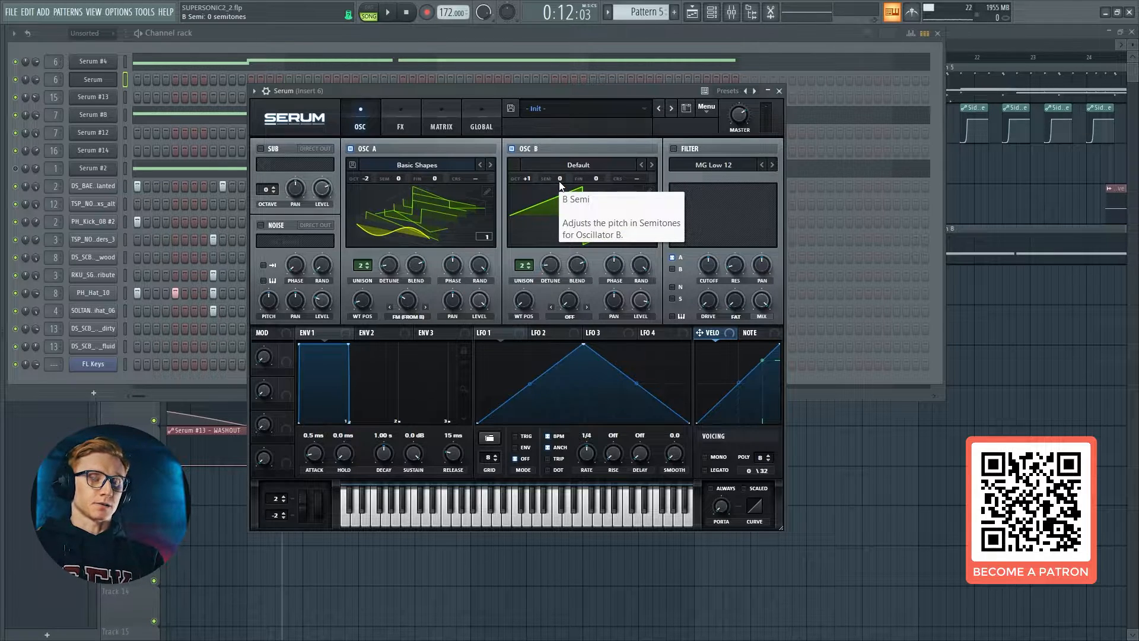
left_click_drag(559, 179, 564, 160)
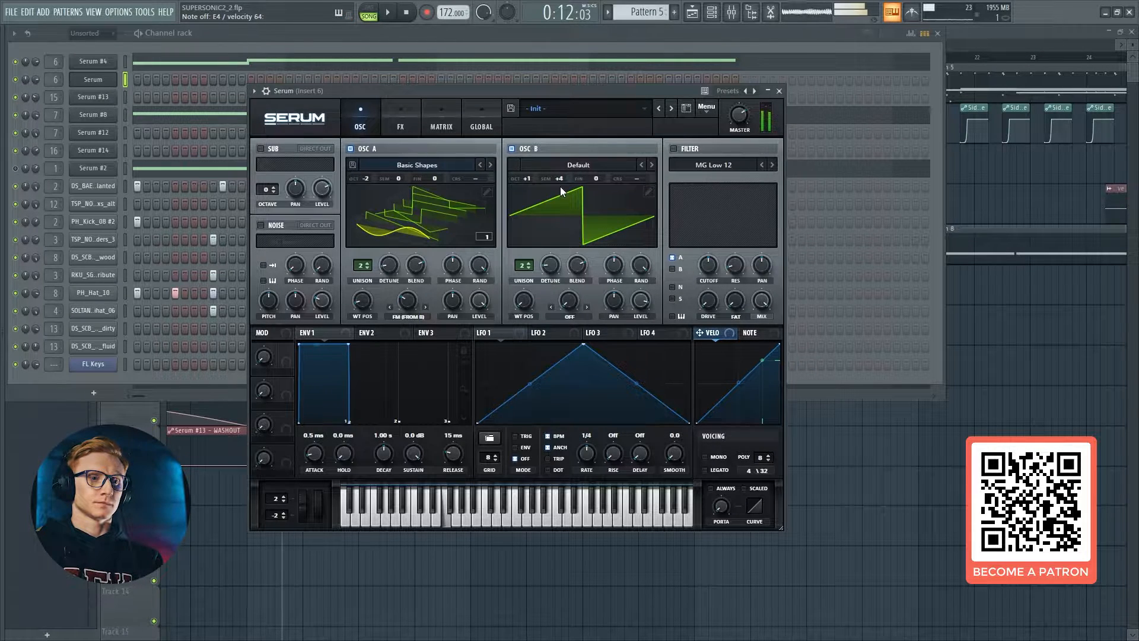
left_click(711, 487)
mouse_move(720, 506)
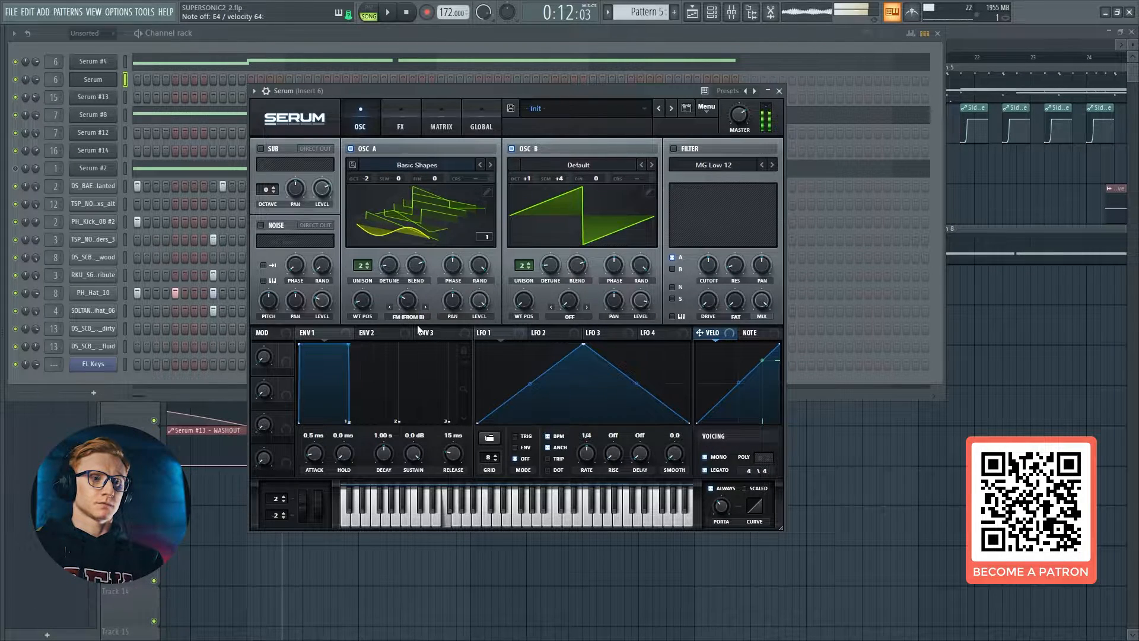
Step: Enable the noise oscillator with the analog ARP white sample and raise its pitch and level
left_click(261, 225)
left_click(289, 240)
mouse_move(313, 265)
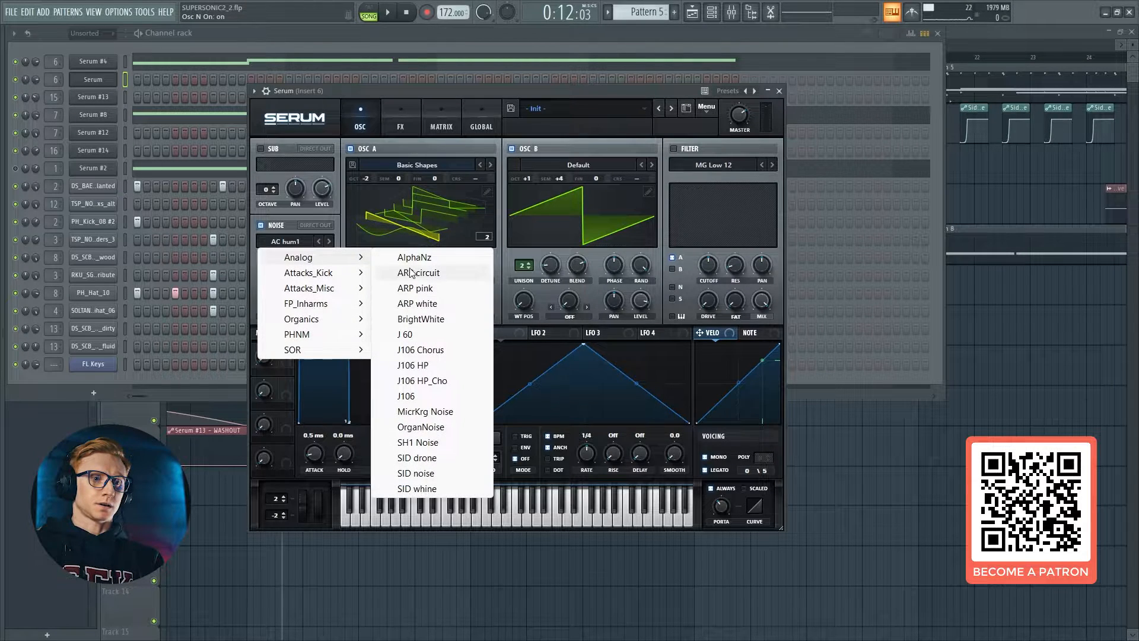
left_click(418, 303)
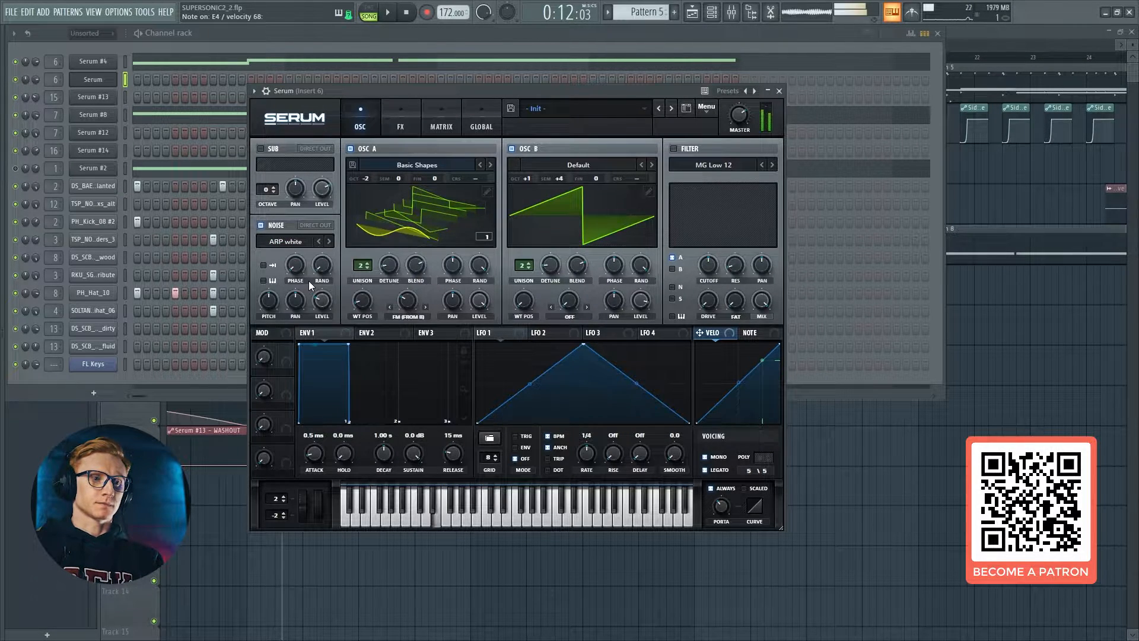
mouse_move(275, 304)
left_mouse_down()
mouse_move(265, 312)
mouse_move(265, 292)
left_mouse_up()
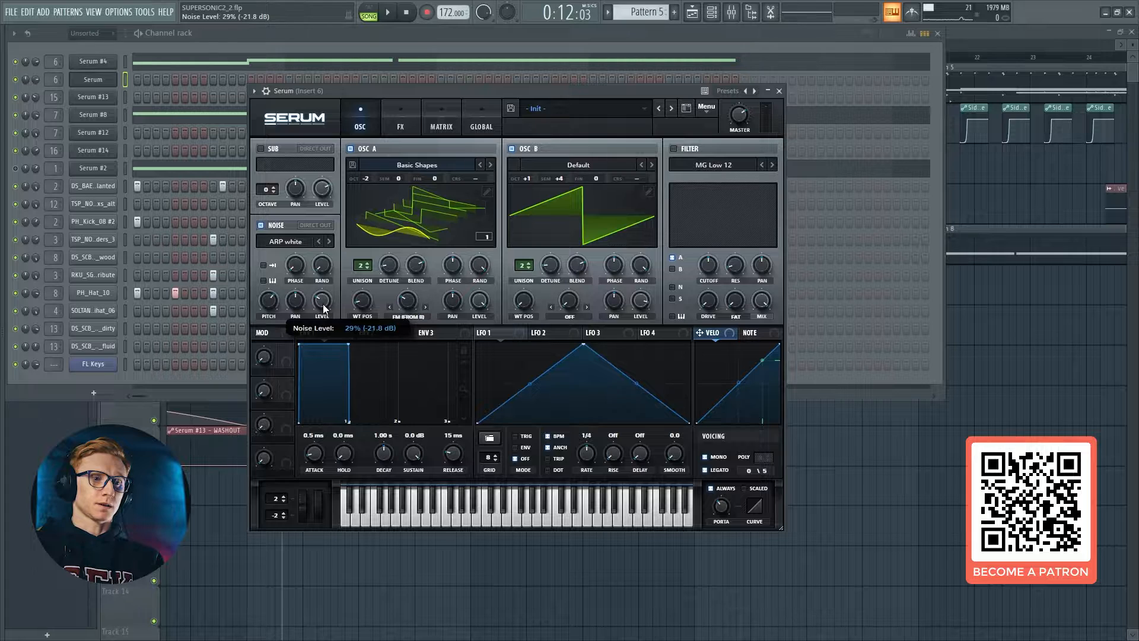
scroll(323, 302, "up", 3)
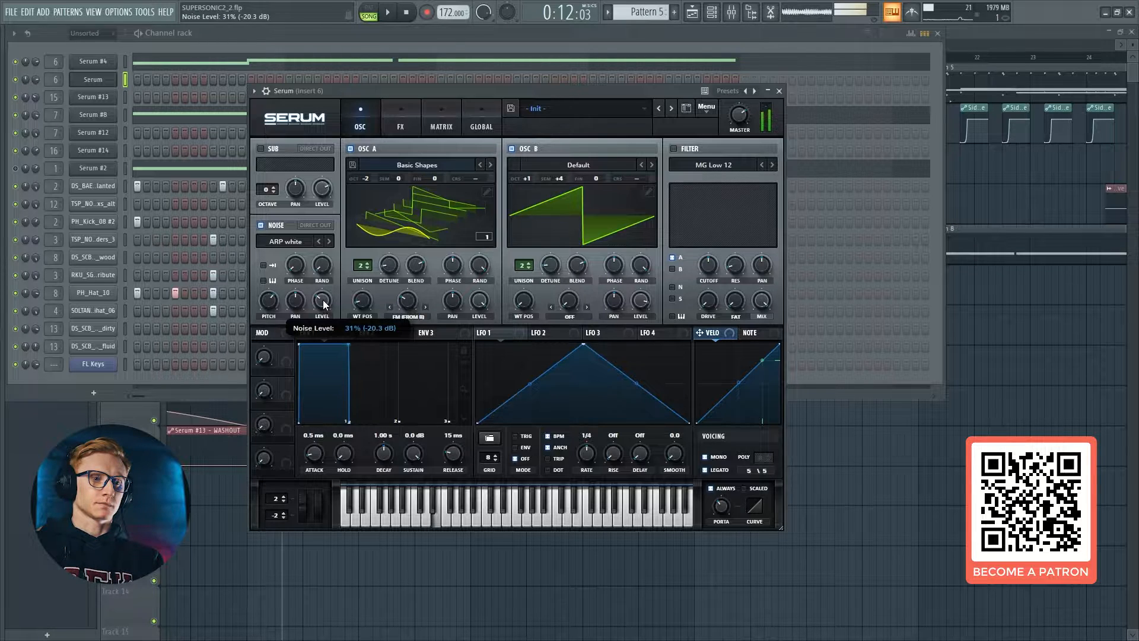
left_click_drag(325, 300, 326, 294)
Step: Shape LFO 2 as a low triangle by lowering its centre peak, using trigger mode and a 1/16 rate
left_click(566, 331)
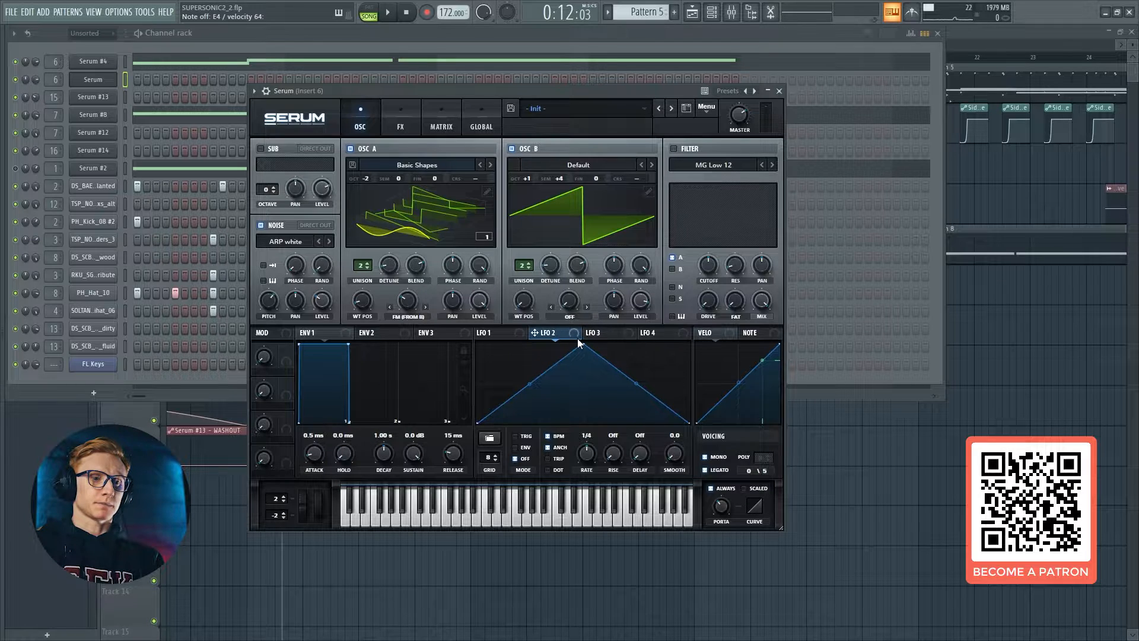
left_click_drag(580, 346, 581, 405)
left_click(523, 436)
left_click_drag(589, 444, 593, 435)
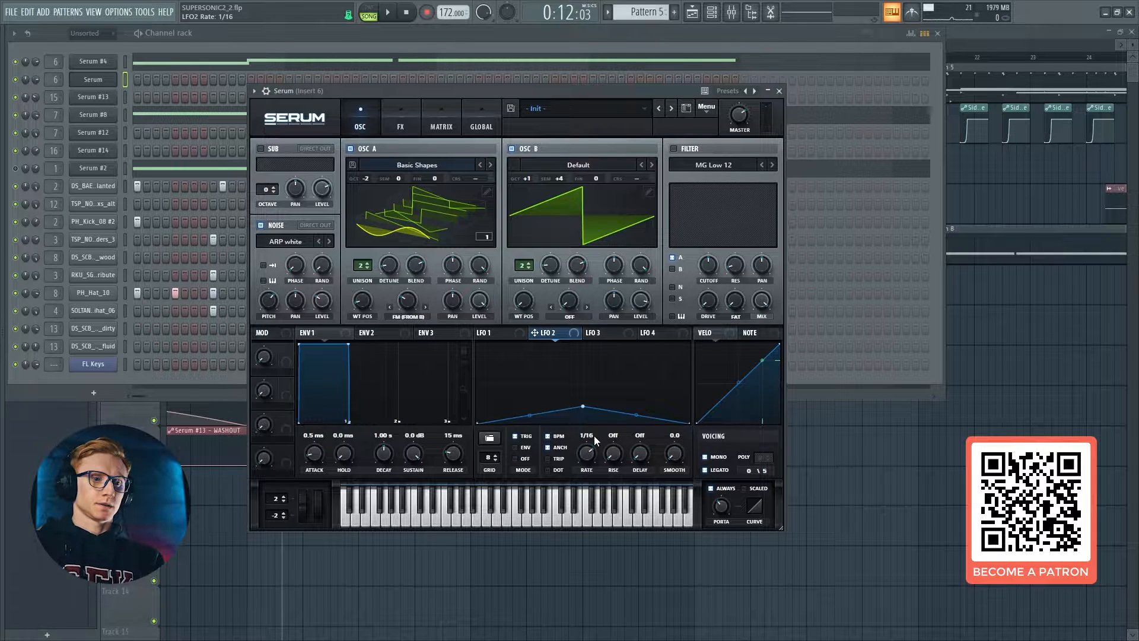
left_click(516, 333)
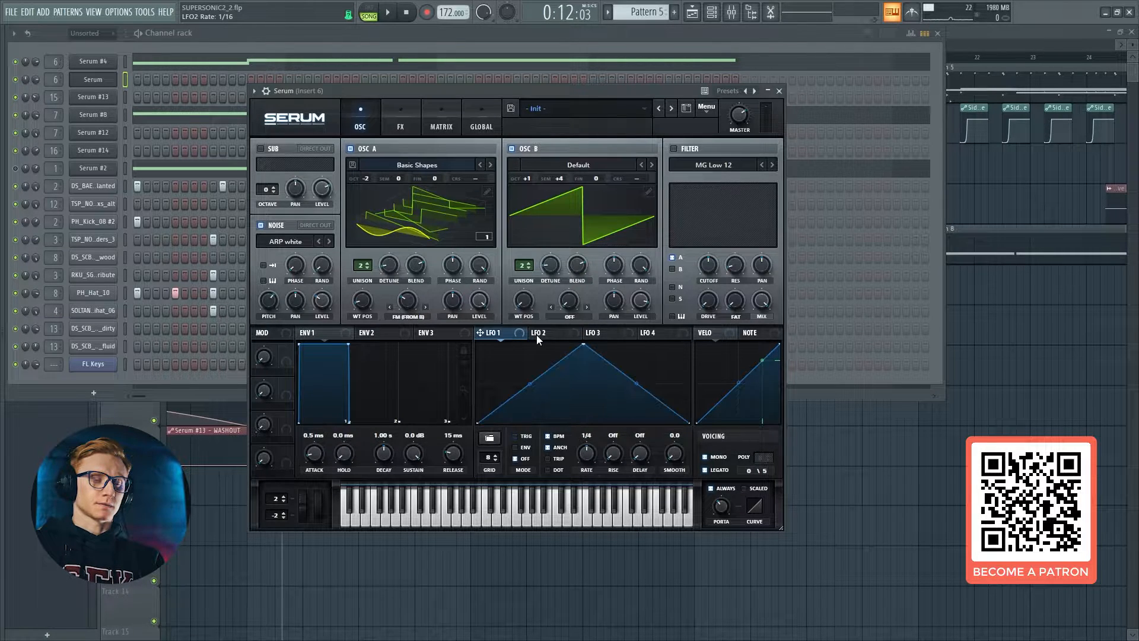
left_click(537, 333)
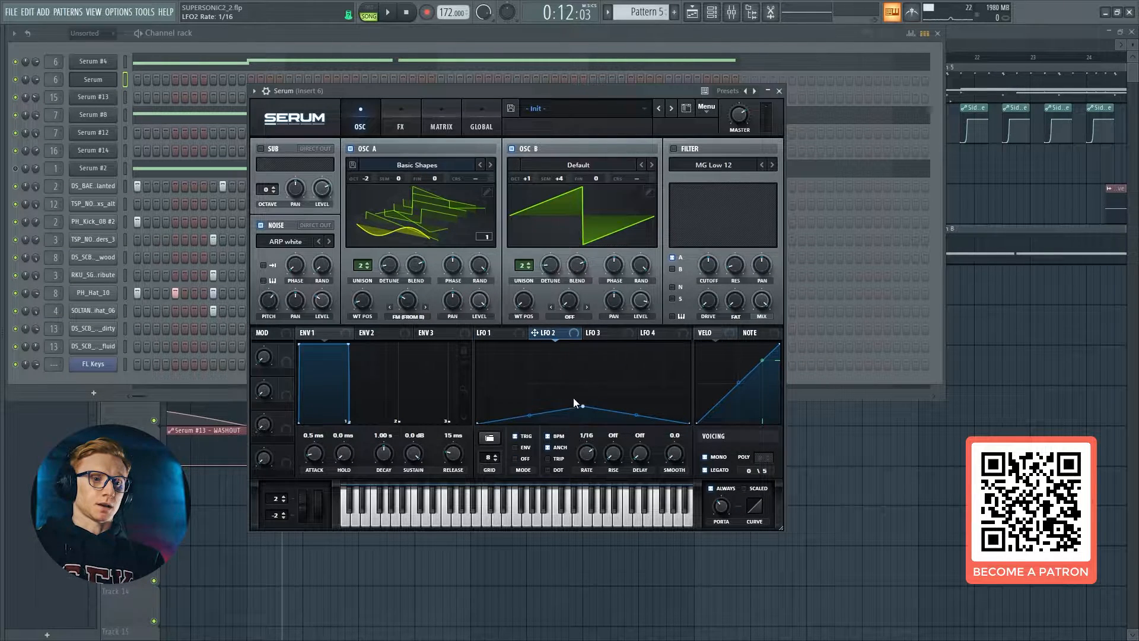
Step: Lower the centre peak of LFO 1 into a low triangle, with trigger mode and a 1/16 rate
left_click(504, 330)
left_click_drag(585, 349, 582, 407)
left_click(526, 437)
left_click_drag(586, 460, 589, 442)
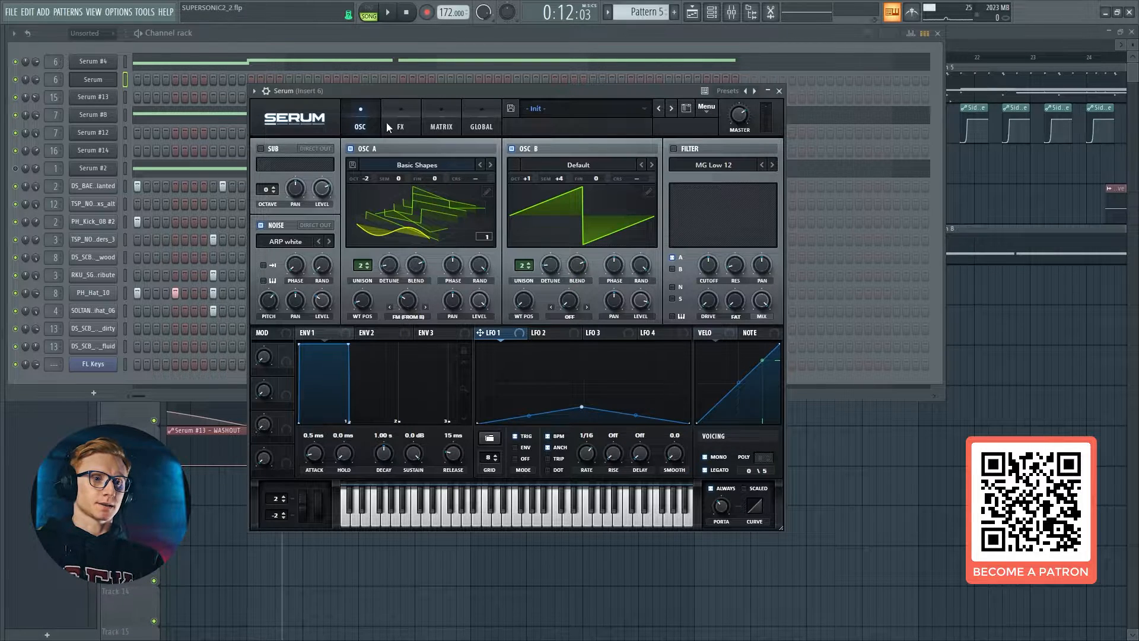
Step: Route LFO 1 to the global master tuning (Mast.Tun) in the first modulation matrix slot
left_click(441, 127)
left_click(466, 163)
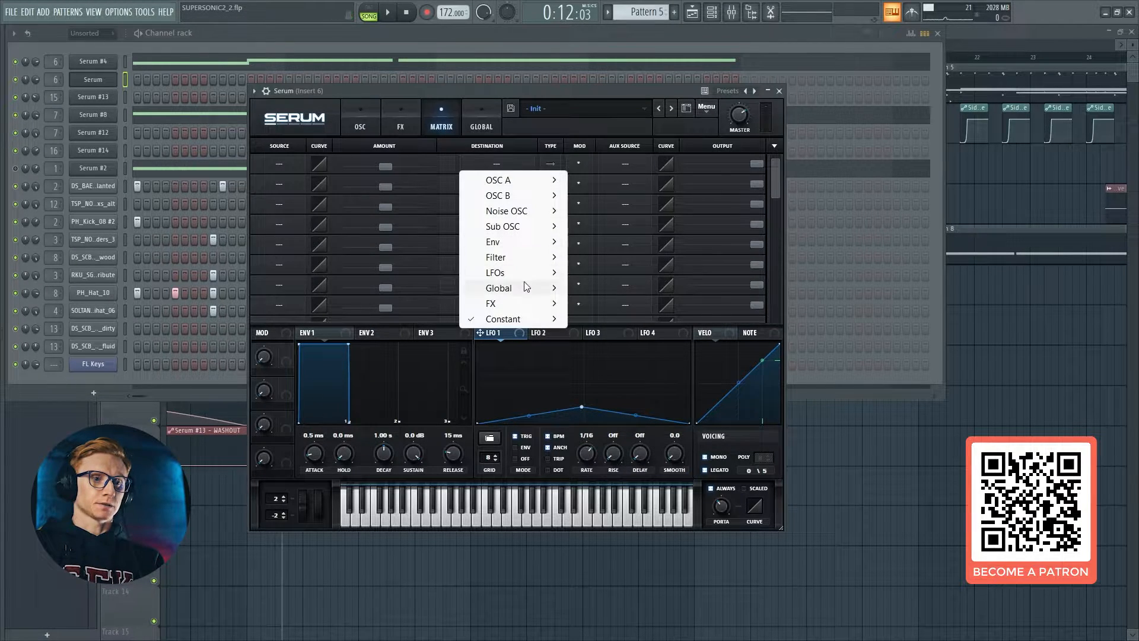
mouse_move(528, 287)
left_click(607, 291)
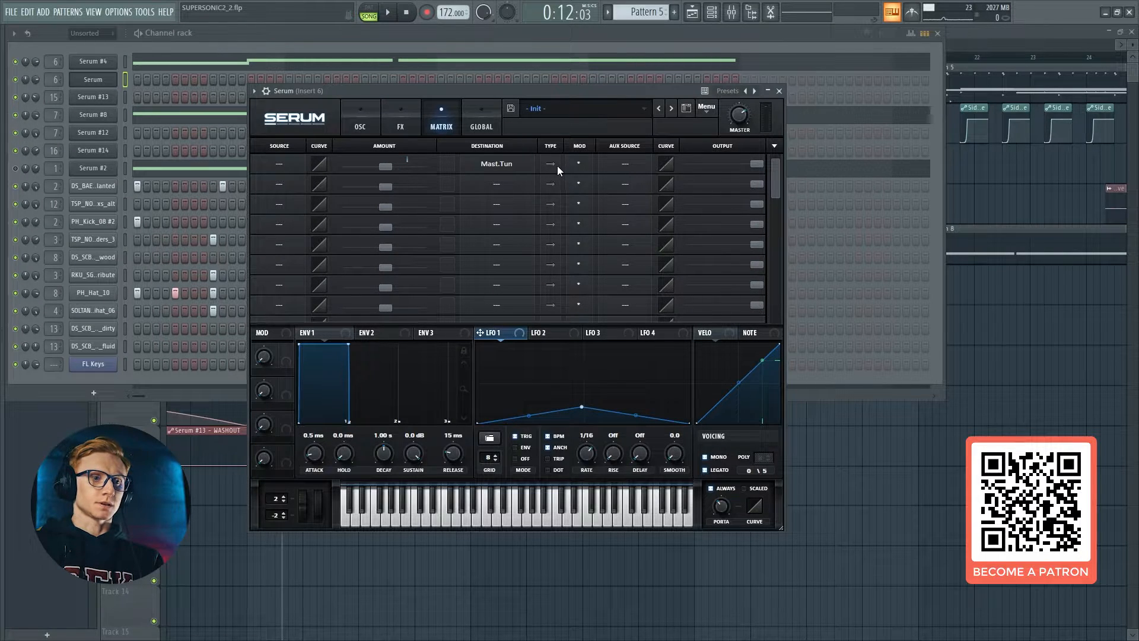
left_click(286, 159)
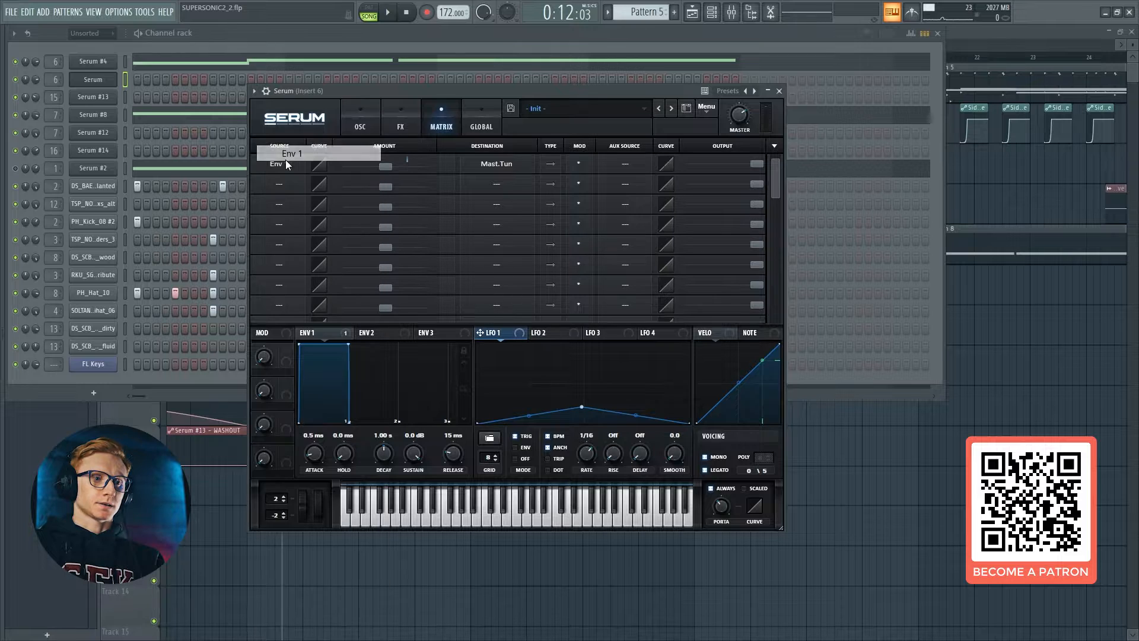
left_click(286, 169)
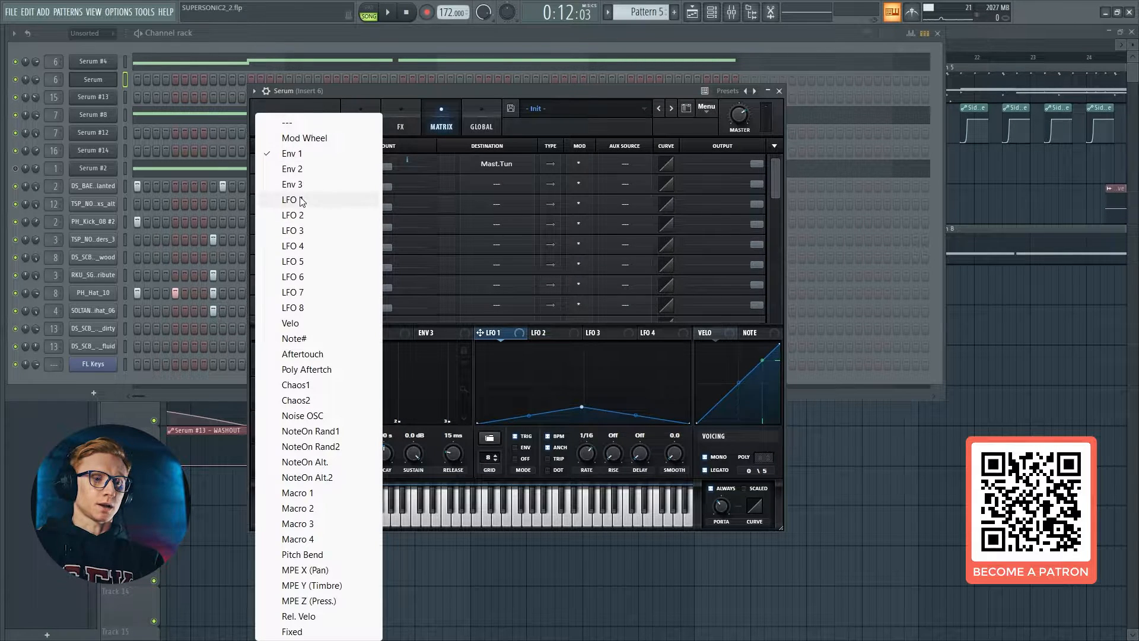
left_click(296, 198)
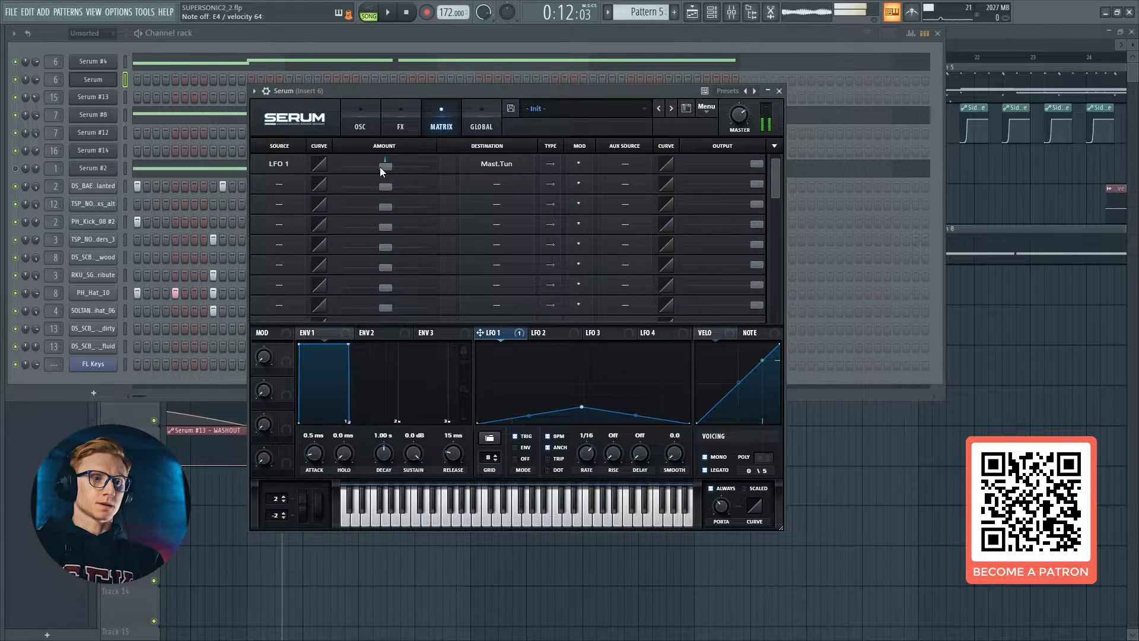
Step: Set the LFO 1 to Mast.Tun modulation amount to 2 and slightly raise the centre peak of LFO 1
left_click_drag(383, 166, 383, 167)
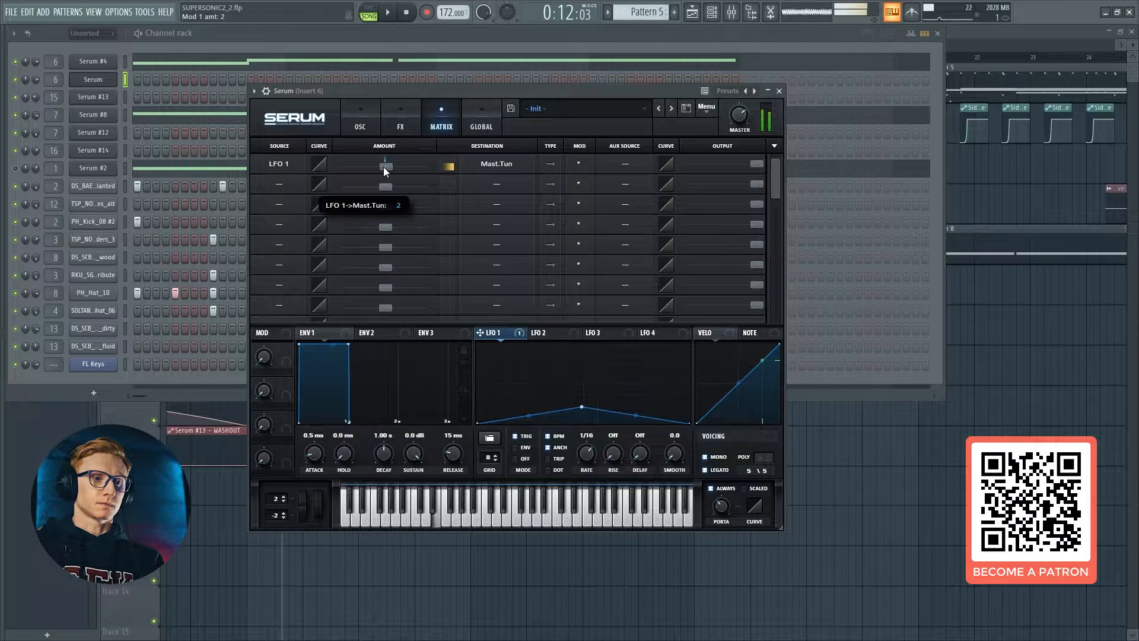
mouse_move(578, 404)
left_mouse_down()
mouse_move(582, 343)
mouse_move(579, 404)
left_mouse_up()
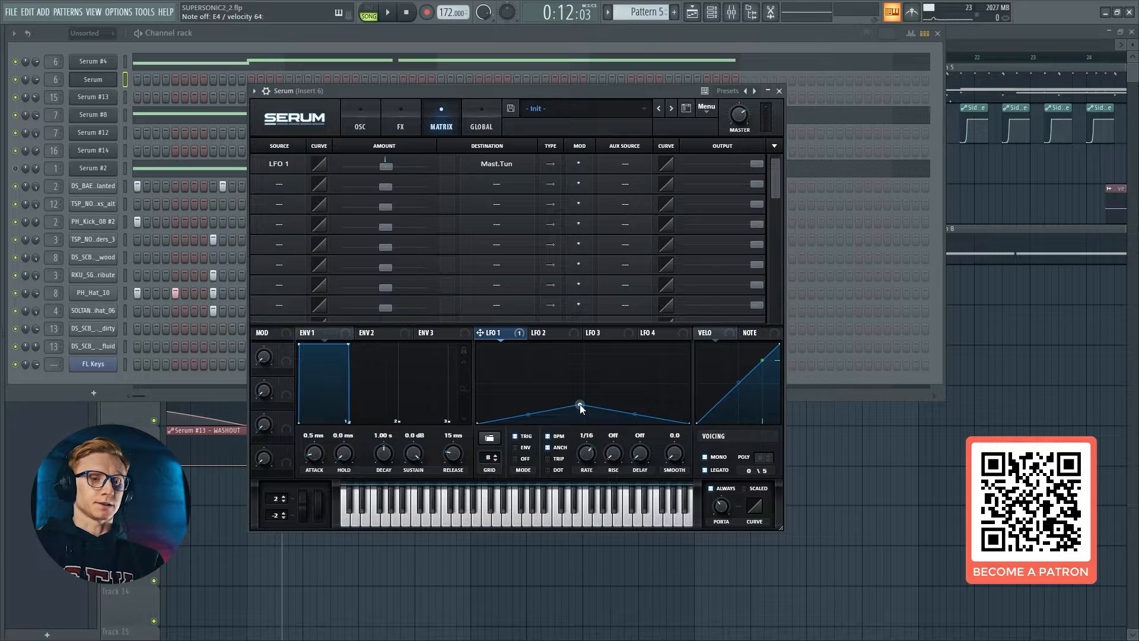
mouse_move(580, 405)
left_mouse_down()
mouse_move(587, 339)
mouse_move(588, 422)
mouse_move(568, 405)
mouse_move(583, 403)
left_mouse_up()
Step: Enable the Hyper/Dimension effect, lower the Hyper mix and adjust the Dimension mix
left_click(401, 121)
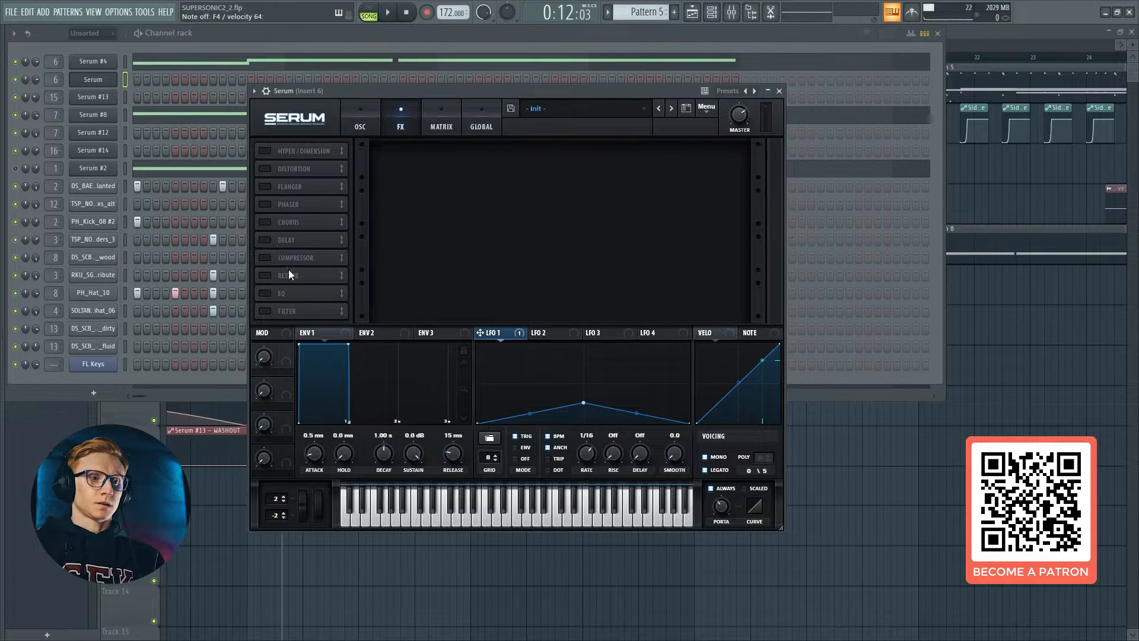
left_click(263, 151)
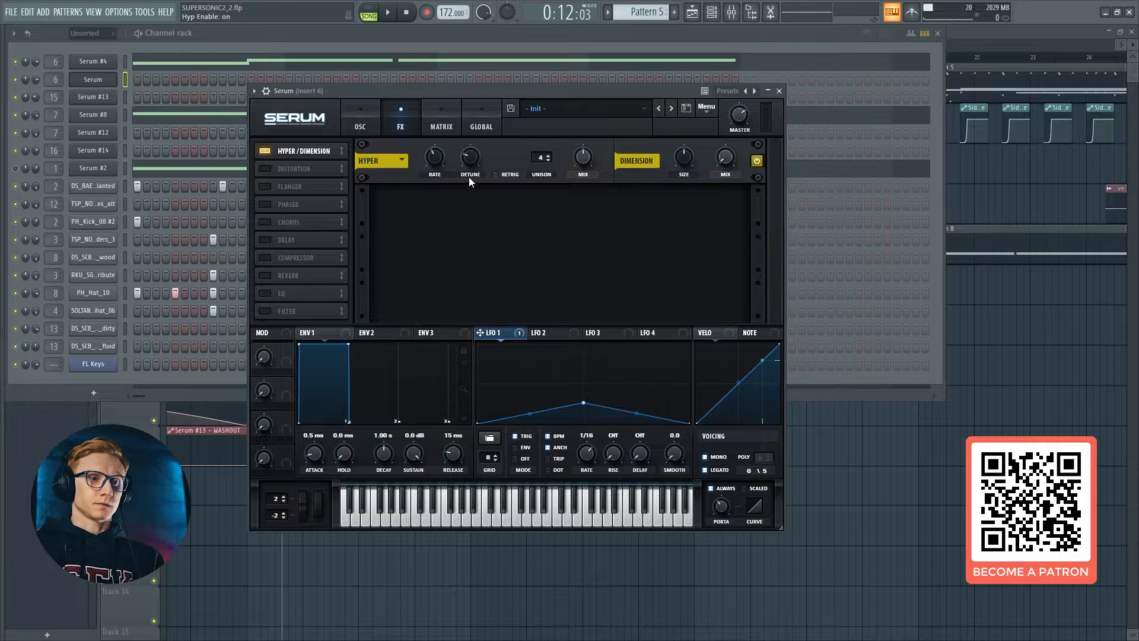
left_click_drag(583, 158, 583, 226)
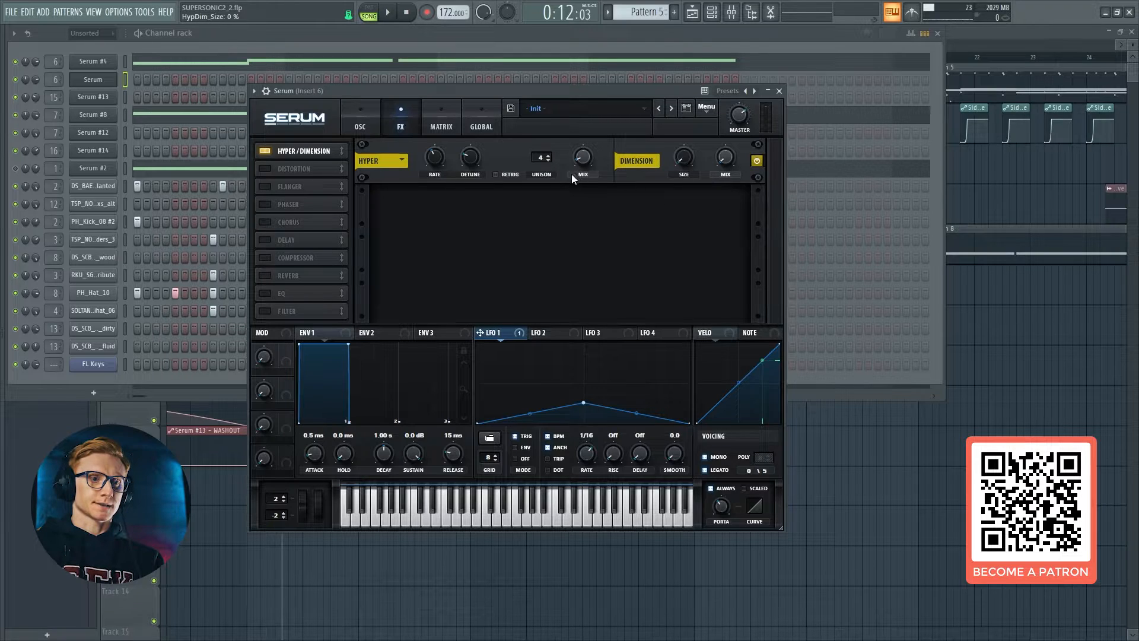
left_click_drag(735, 153, 734, 144)
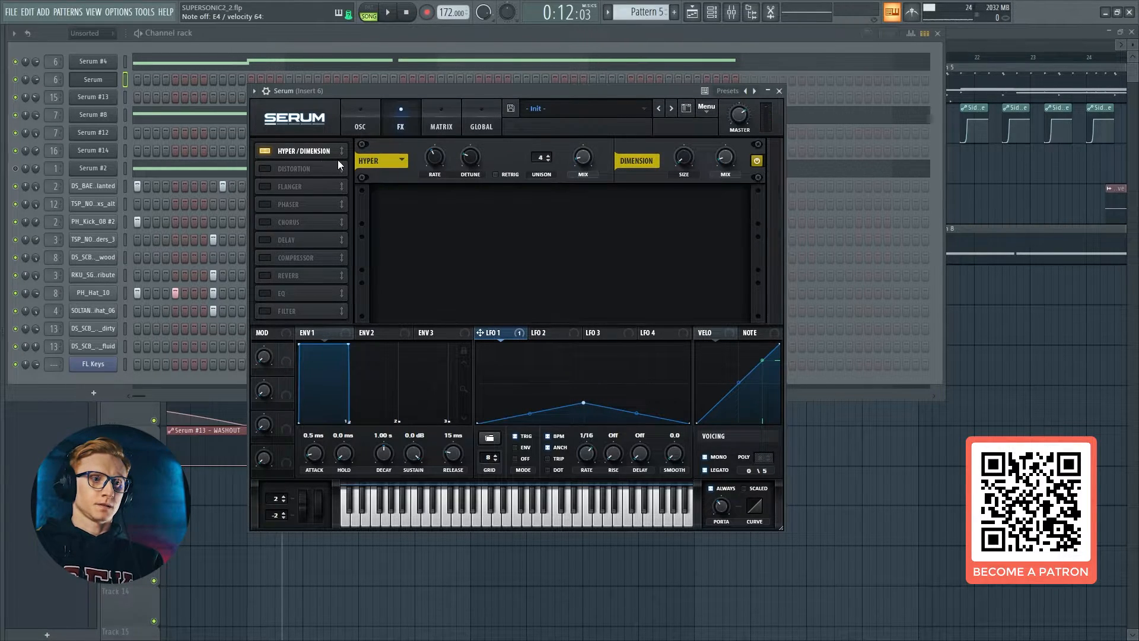
Step: Enable the Tube distortion with its drive at 38% and compare the sound with the effect bypassed
left_click(264, 169)
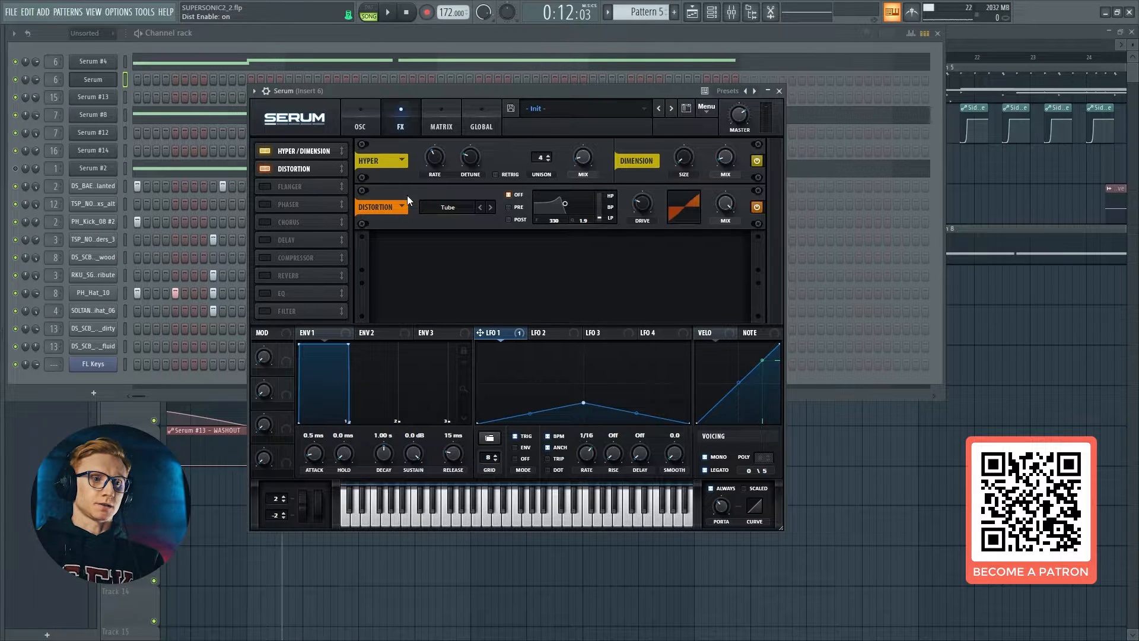
left_click_drag(643, 205, 647, 194)
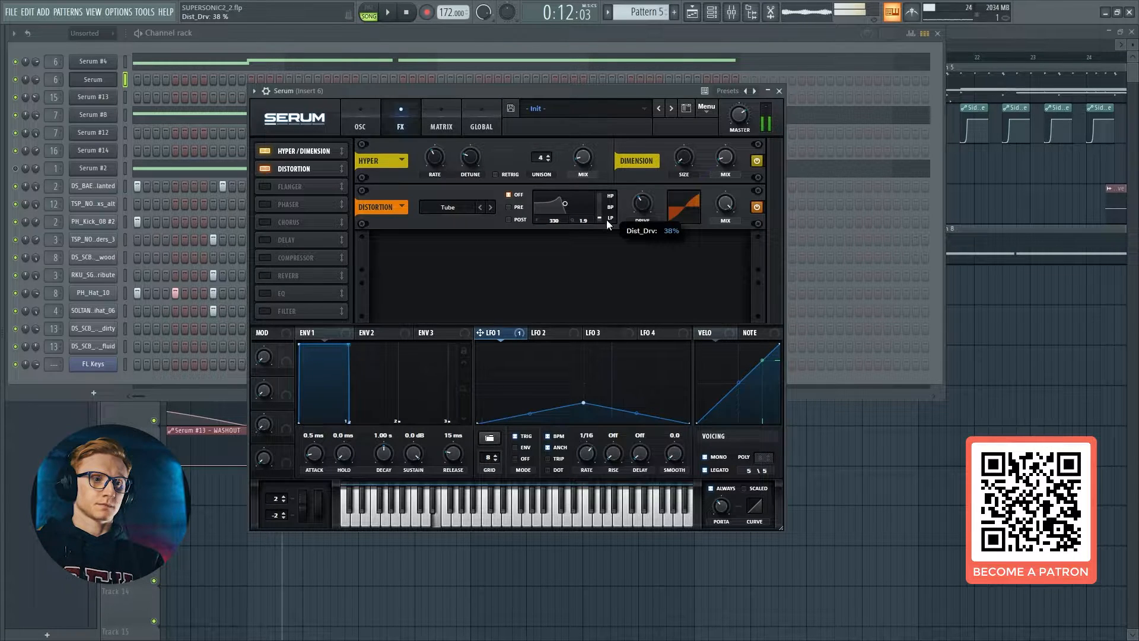
left_click(263, 167)
left_click(263, 167)
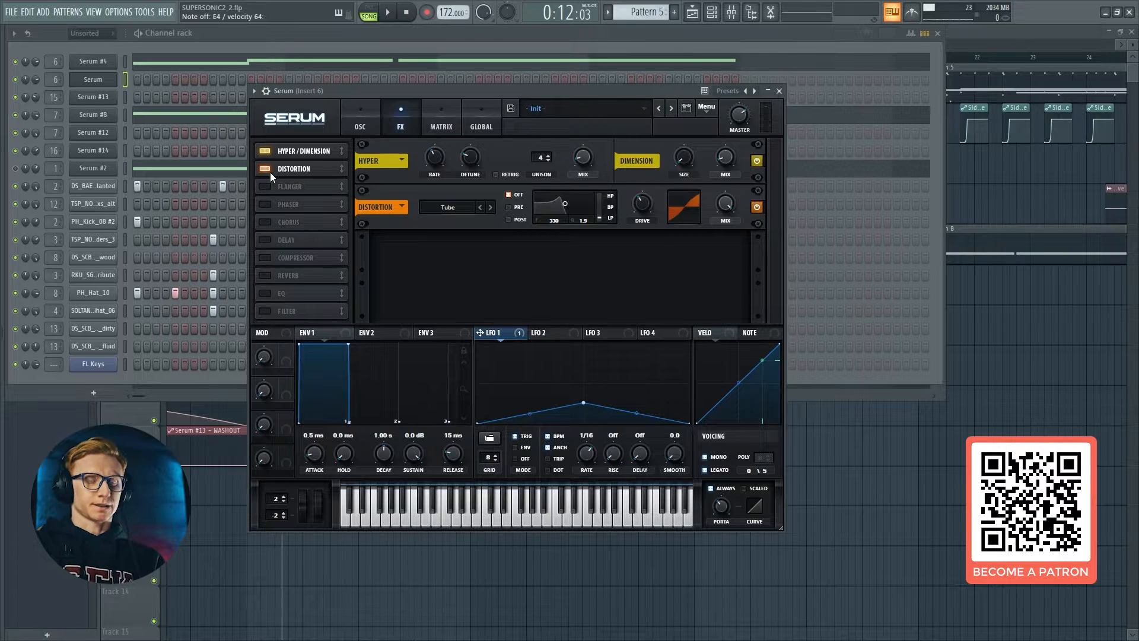
Step: Enable the flanger with its mix at 61% and the phaser with its mix at 38%
left_click(265, 186)
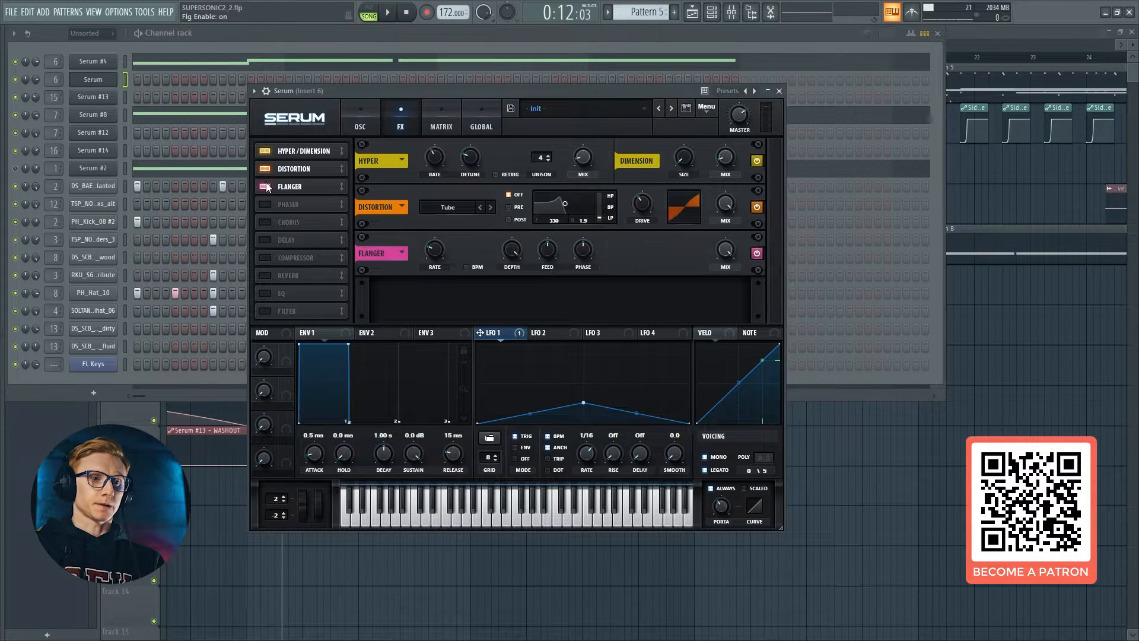
left_click_drag(724, 250, 727, 299)
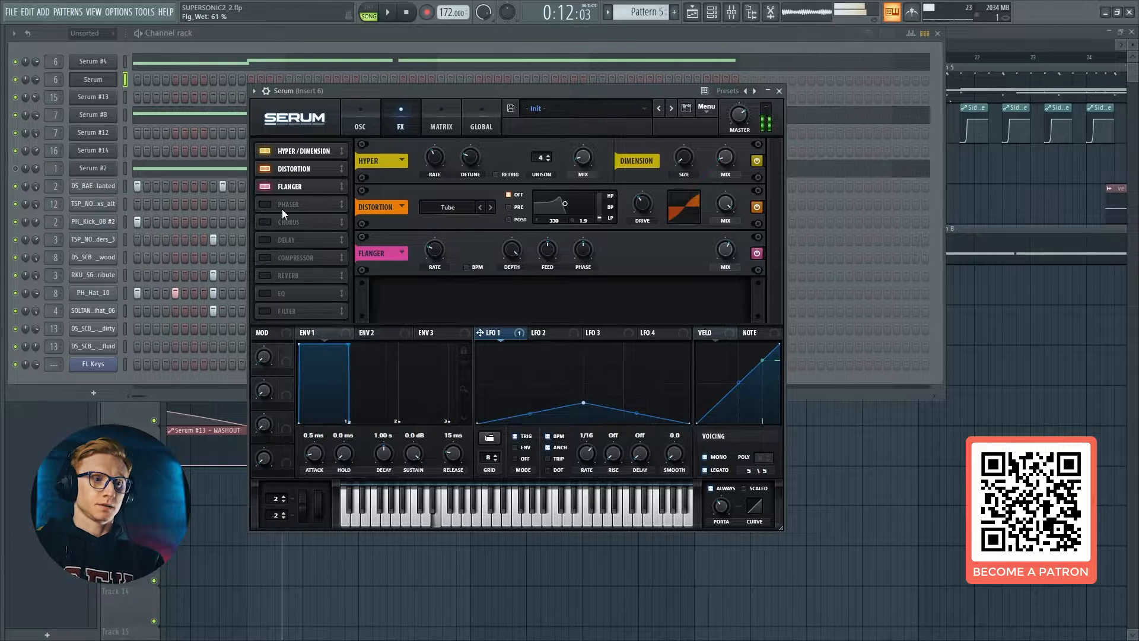
left_click(265, 204)
left_click_drag(729, 301, 730, 363)
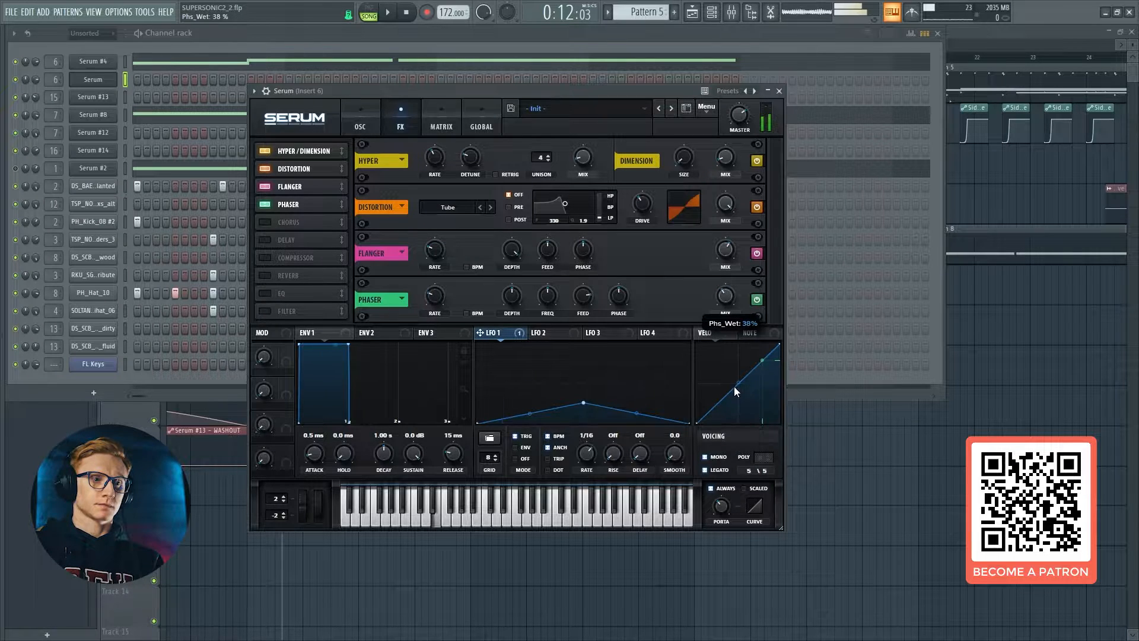
Step: Enable the chorus, reduce its depth to 12.5 ms and lower its mix
left_click(270, 223)
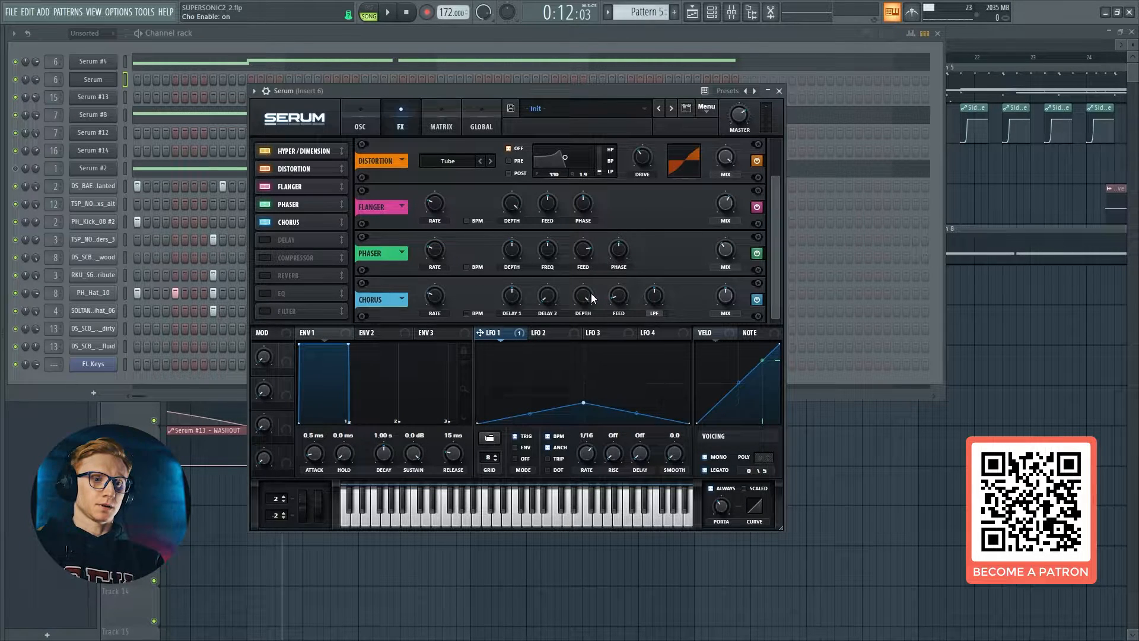
mouse_move(598, 317)
left_click_drag(602, 344, 603, 345)
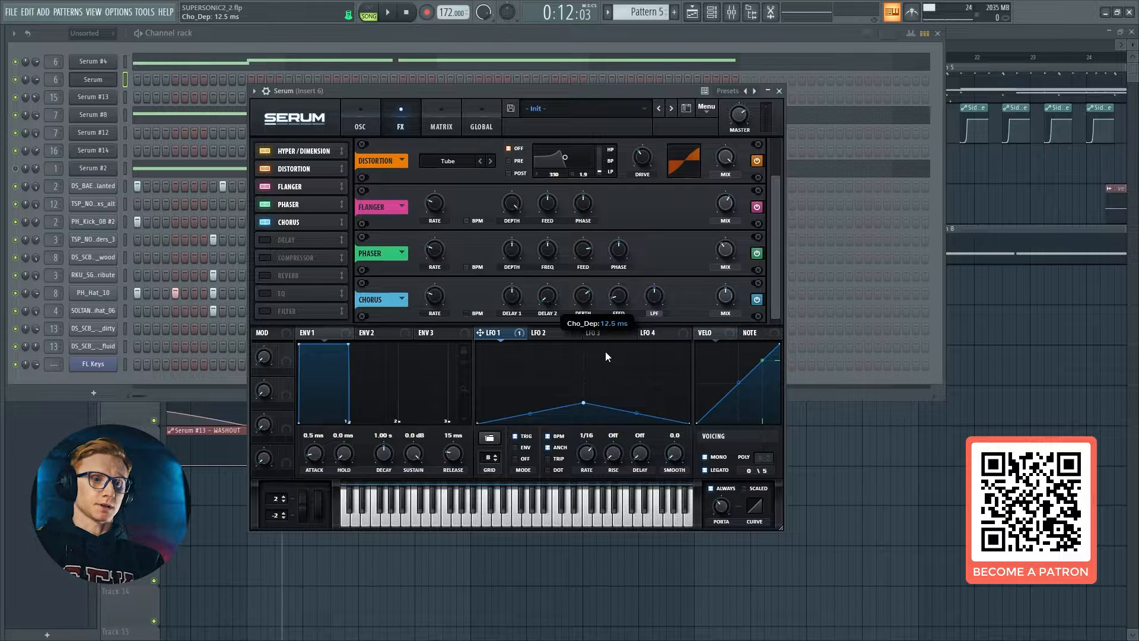
mouse_move(733, 300)
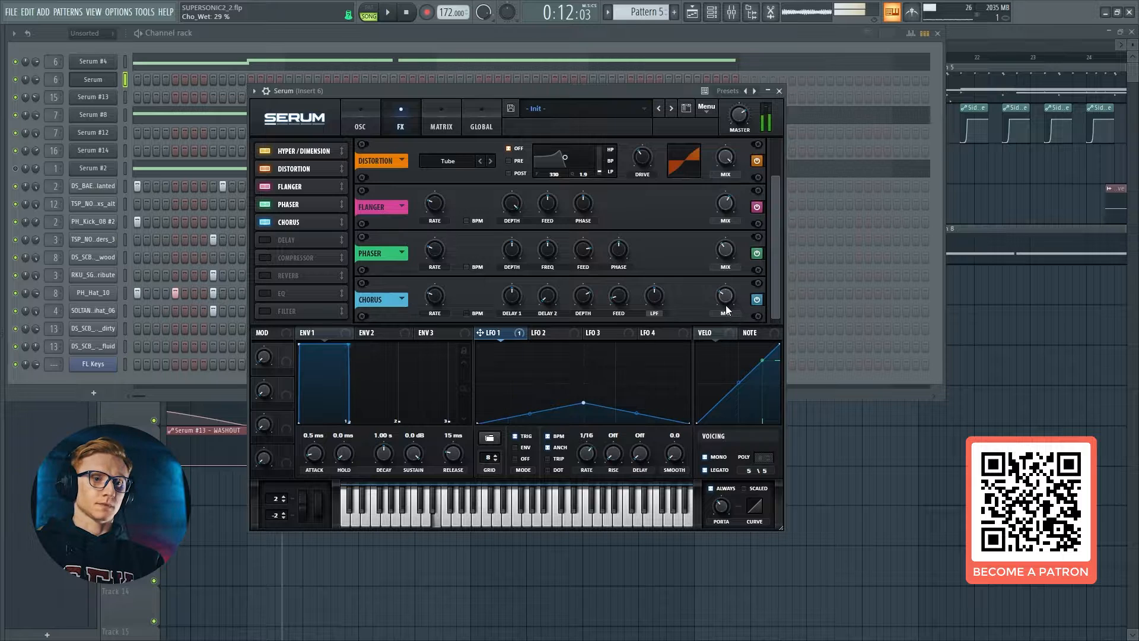
left_click_drag(729, 302, 732, 287)
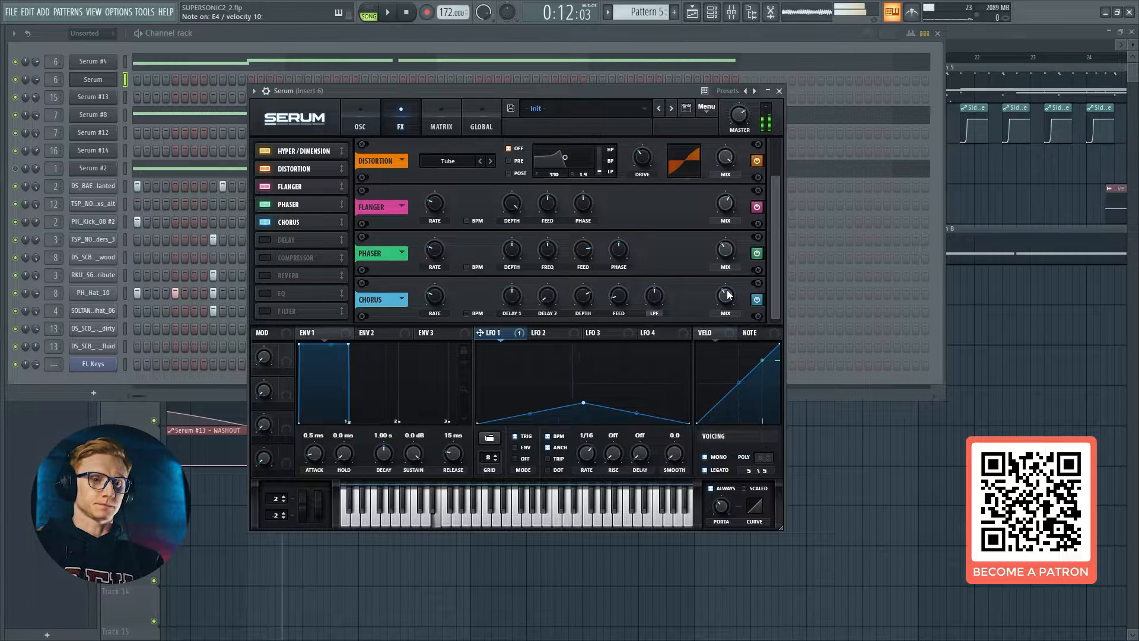
Step: Enable the compressor in multiband mode, place it directly after the chorus in the effects chain and adjust its gain
left_click(264, 258)
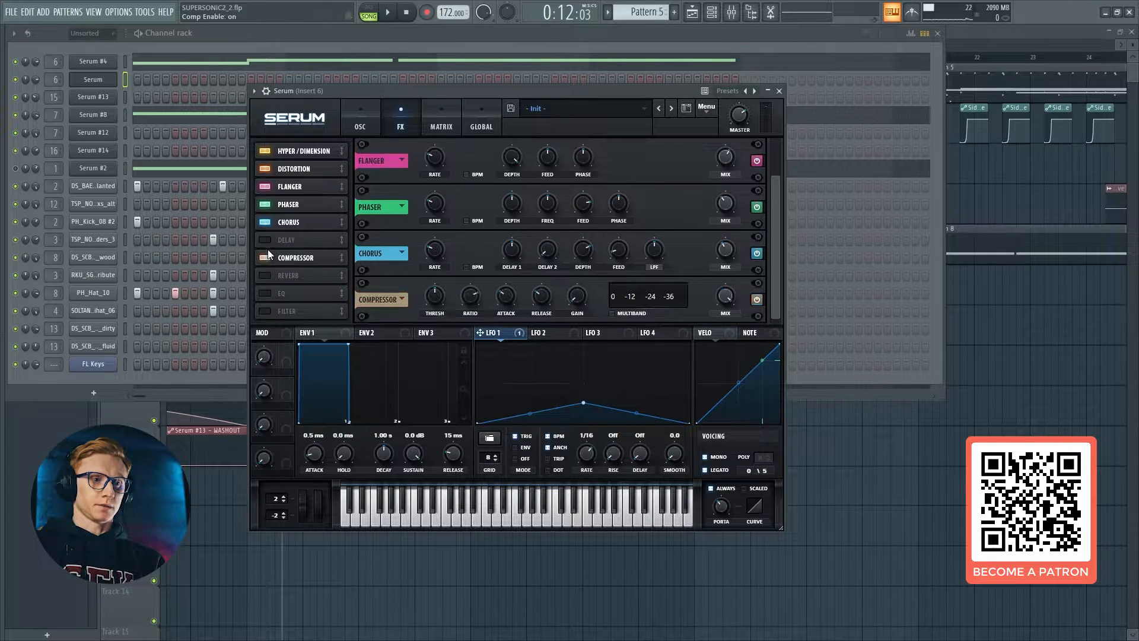
left_click_drag(291, 262, 294, 242)
left_click_drag(294, 239, 295, 241)
left_click(612, 313)
mouse_move(579, 296)
left_mouse_down()
mouse_move(585, 338)
mouse_move(580, 309)
left_mouse_up()
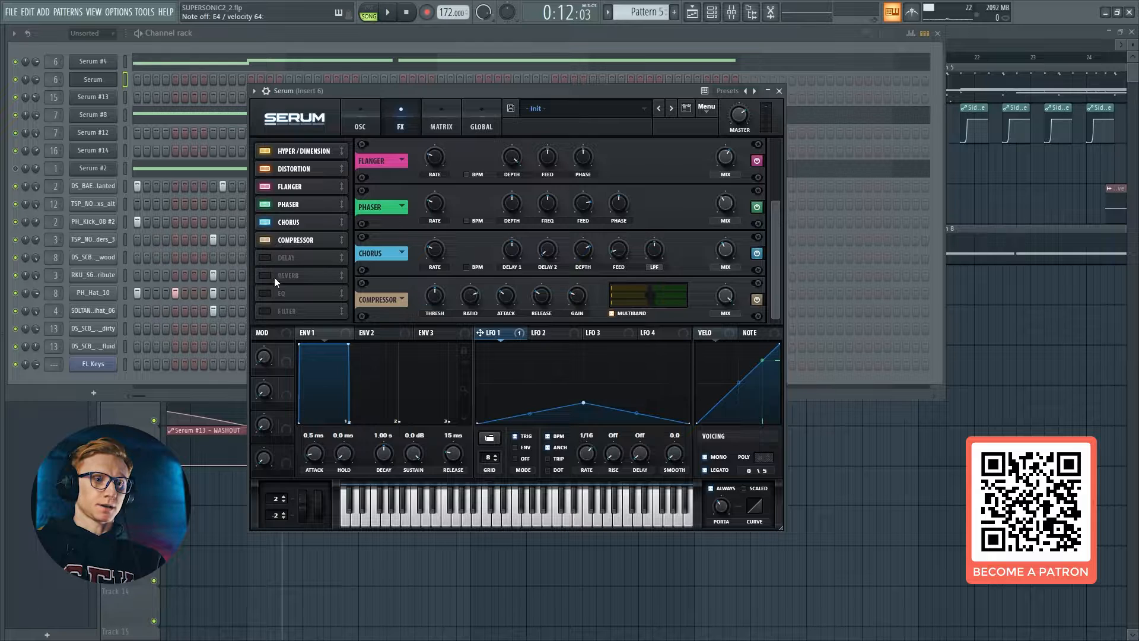
Step: Enable the EQ after the compressor, make its low band a high-pass with a raised cutoff, and compare it bypassed
left_click(266, 293)
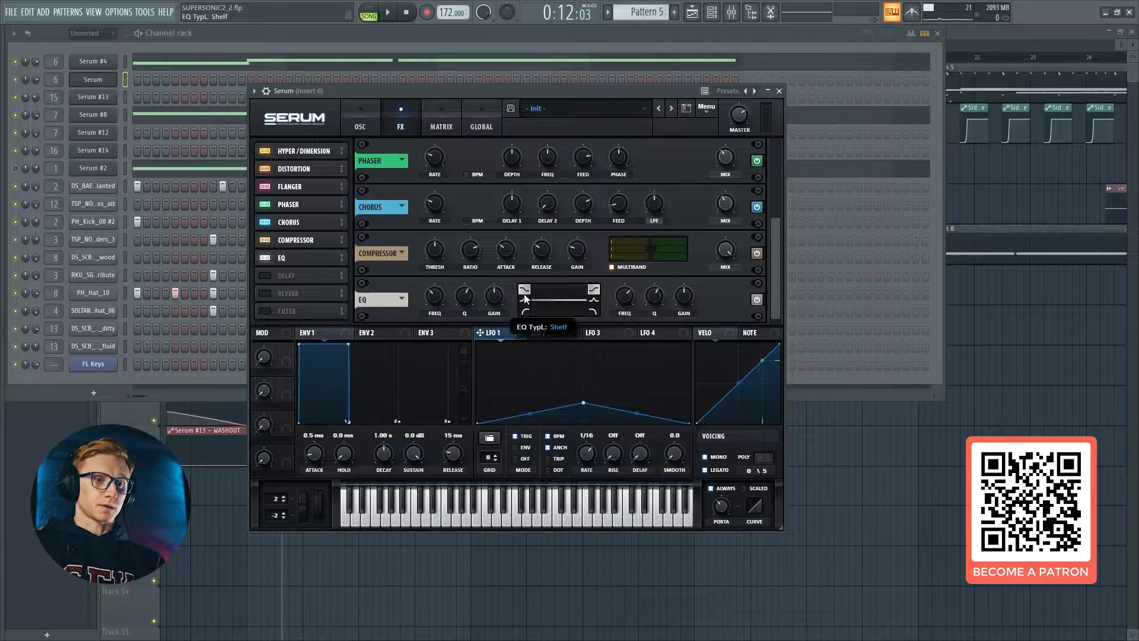
left_click_drag(463, 298, 447, 277)
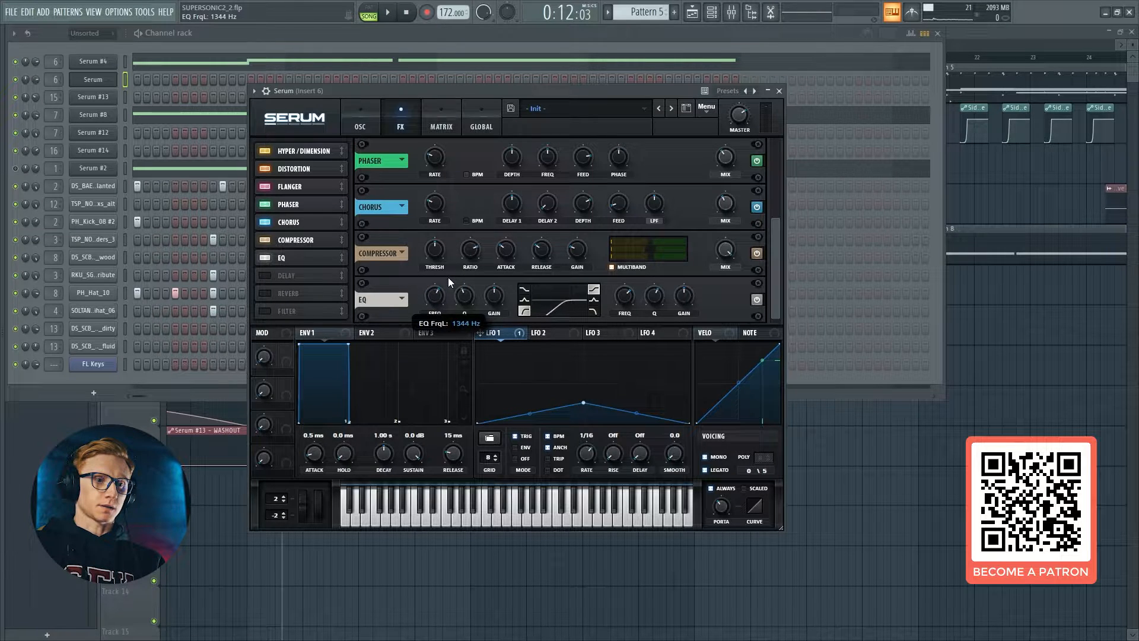
left_click_drag(448, 278, 447, 285)
left_click(267, 258)
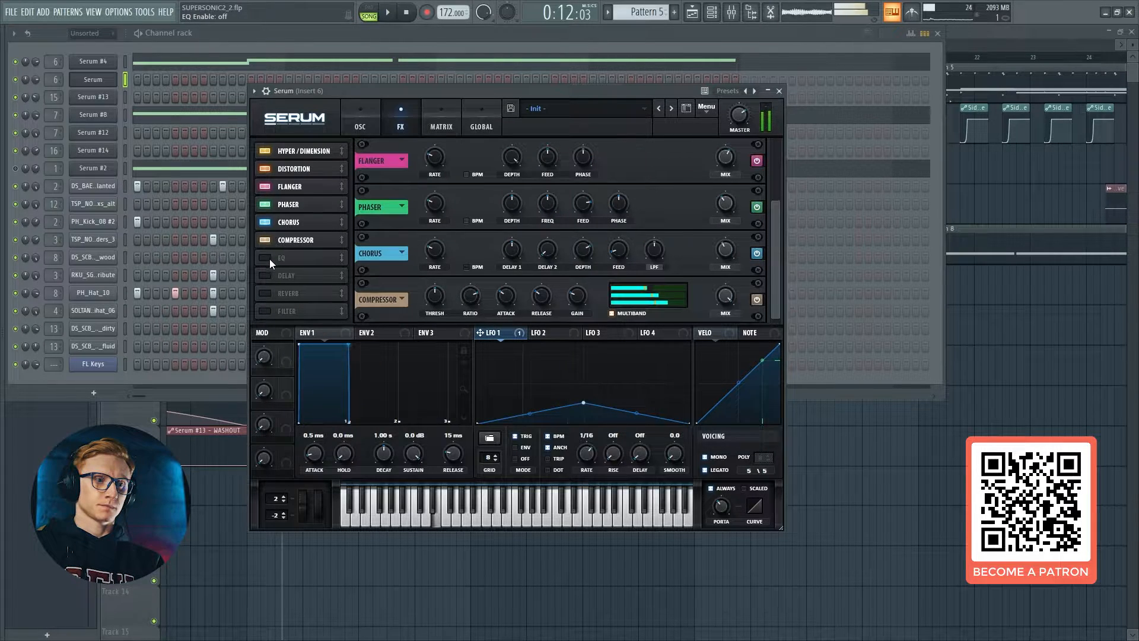
left_click(265, 259)
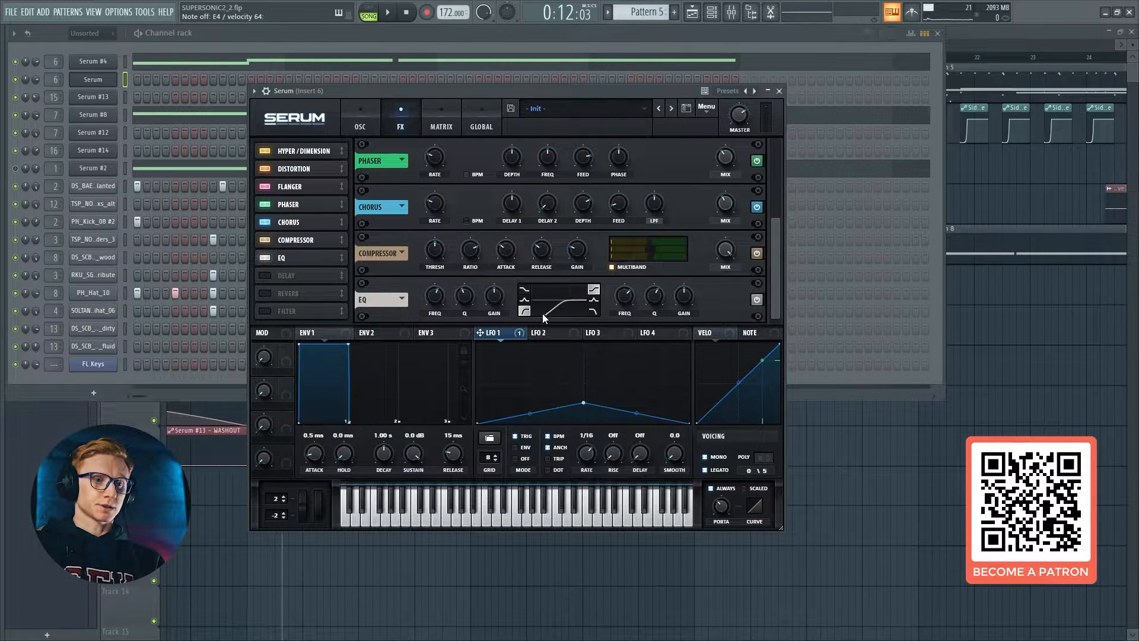
Step: Enable the delay without BPM sync and set its left time to 19.32 ms and right time to 18.04 ms
left_click(265, 275)
left_click(466, 303)
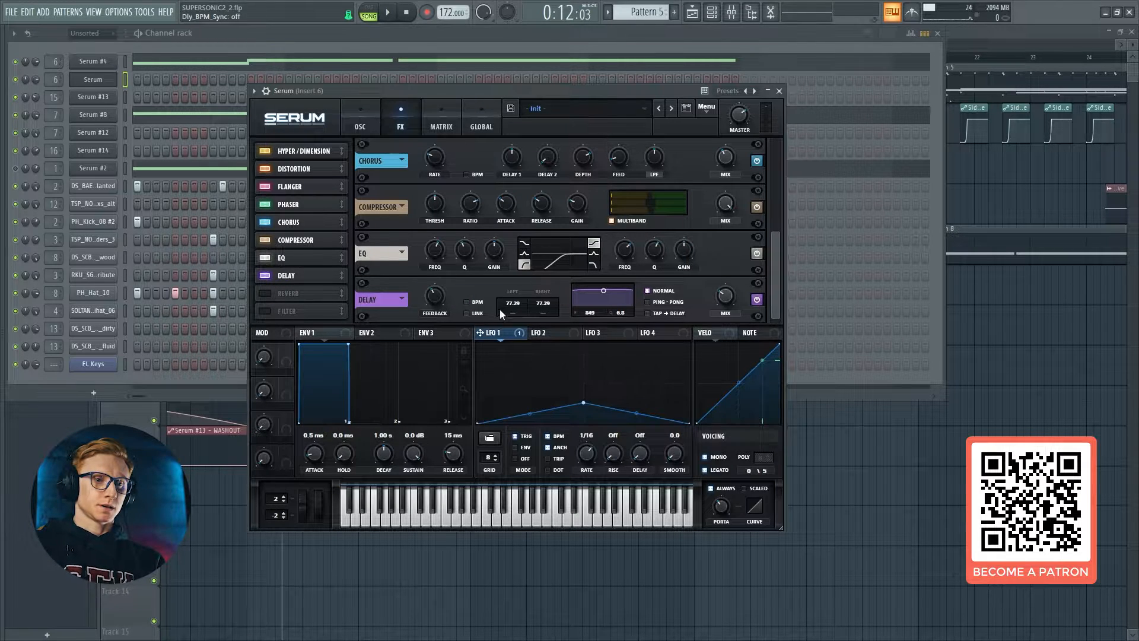
left_click_drag(510, 305, 550, 304)
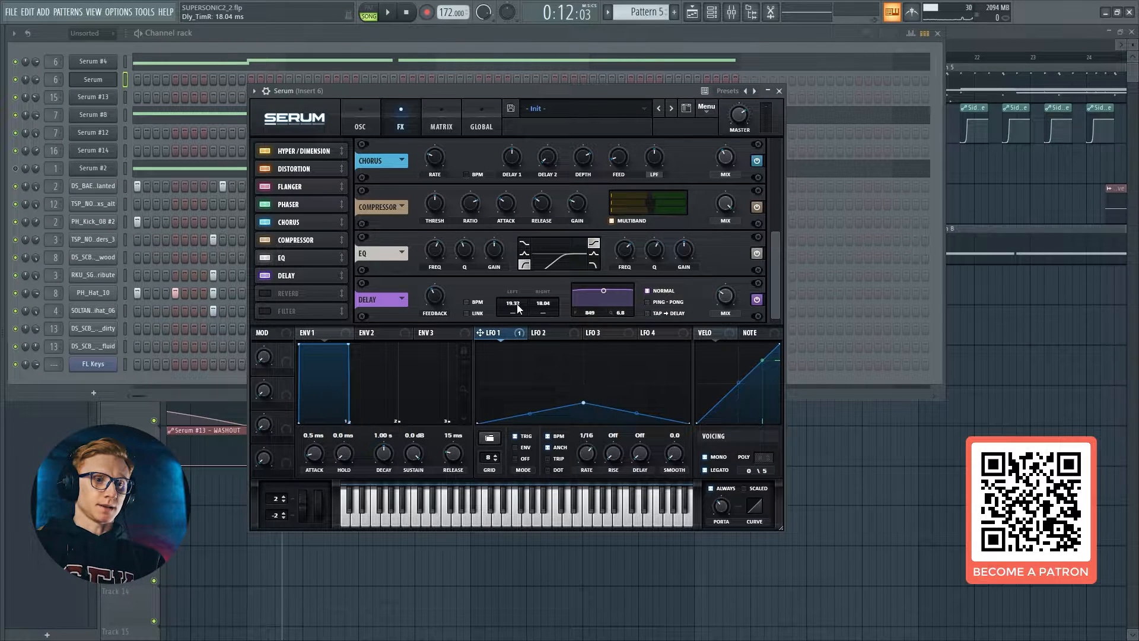
Step: Set the delay filter to 10648 Hz with a bandwidth of 4.6 and switch the delay to Ping-Pong mode
left_click_drag(594, 312, 607, 262)
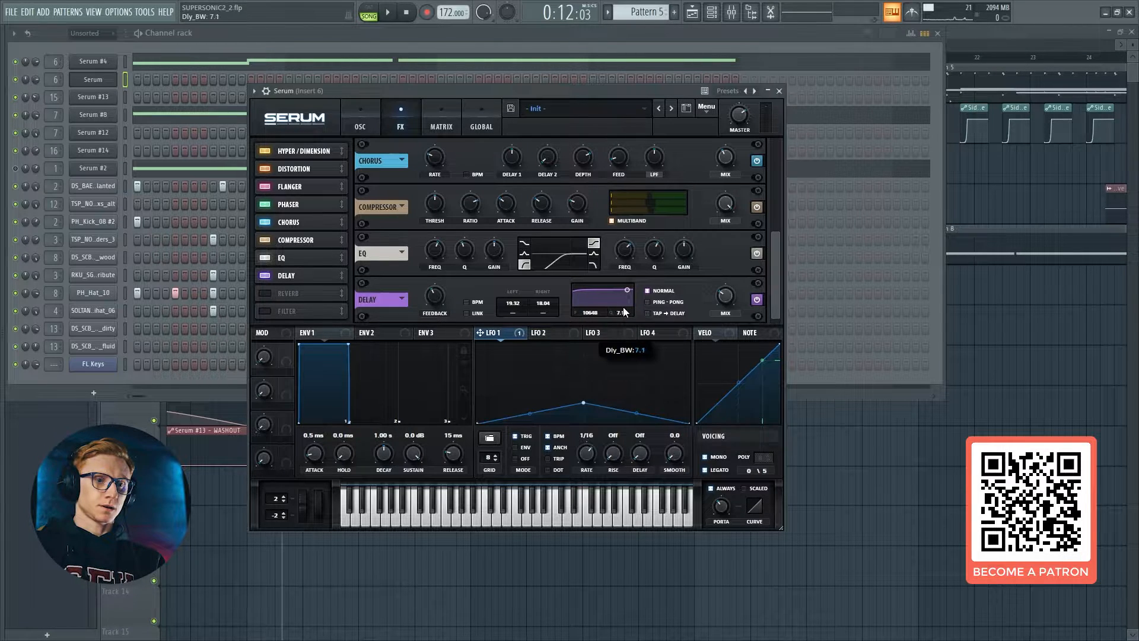
left_click_drag(624, 322, 620, 353)
left_click(649, 304)
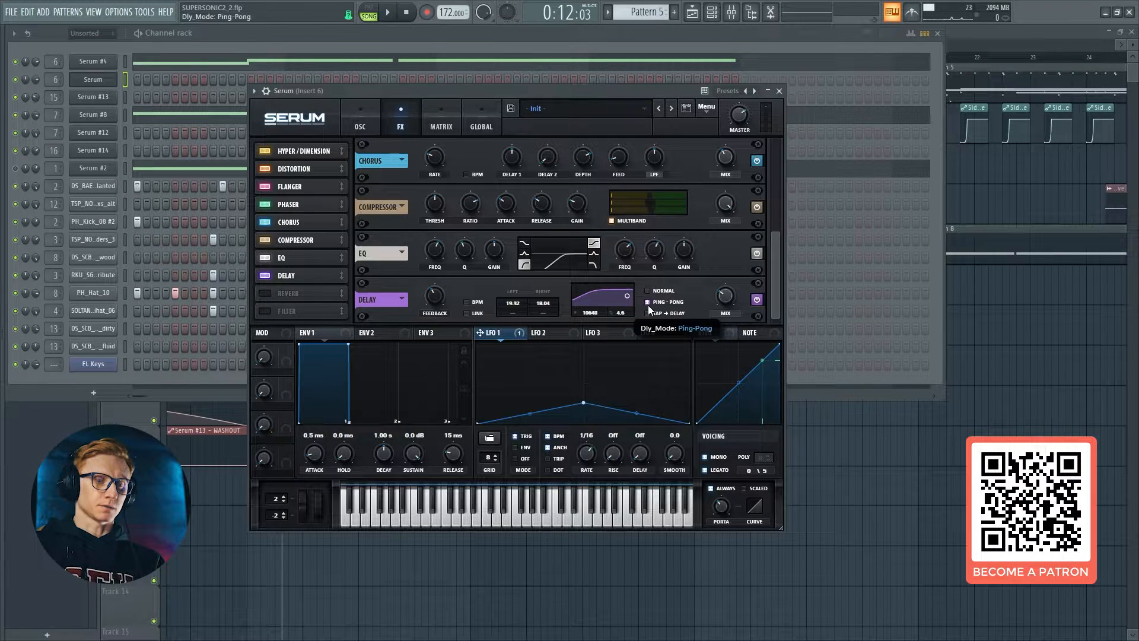
Step: Compare the sound with the delay bypassed, and reduce the delay feedback to about 30%
left_click(264, 271)
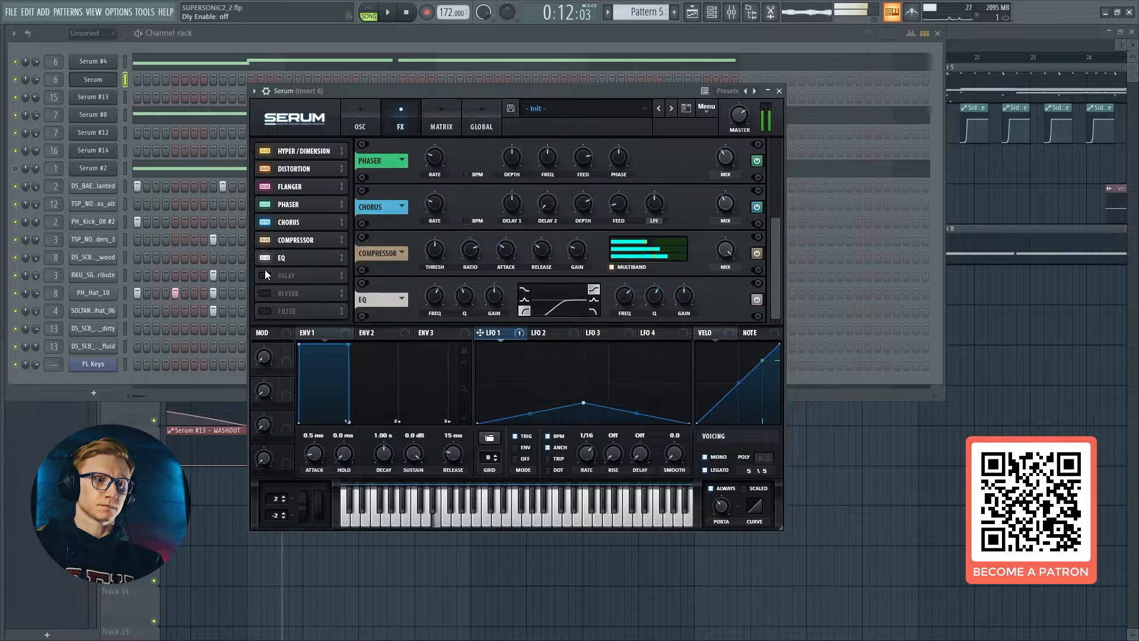
left_click(263, 276)
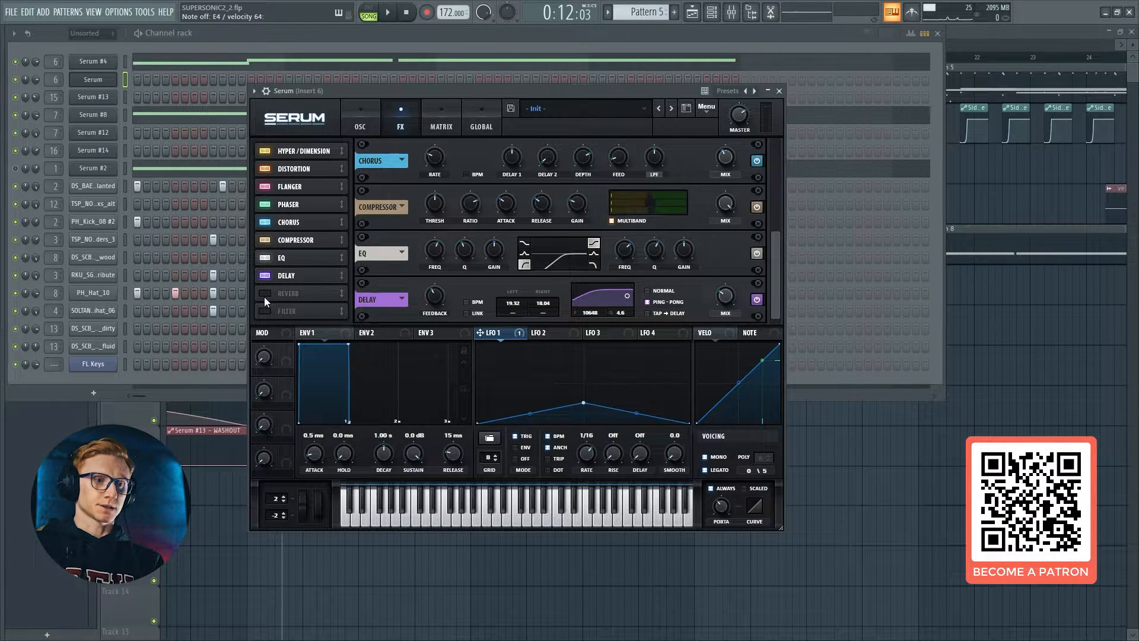
left_click(436, 297)
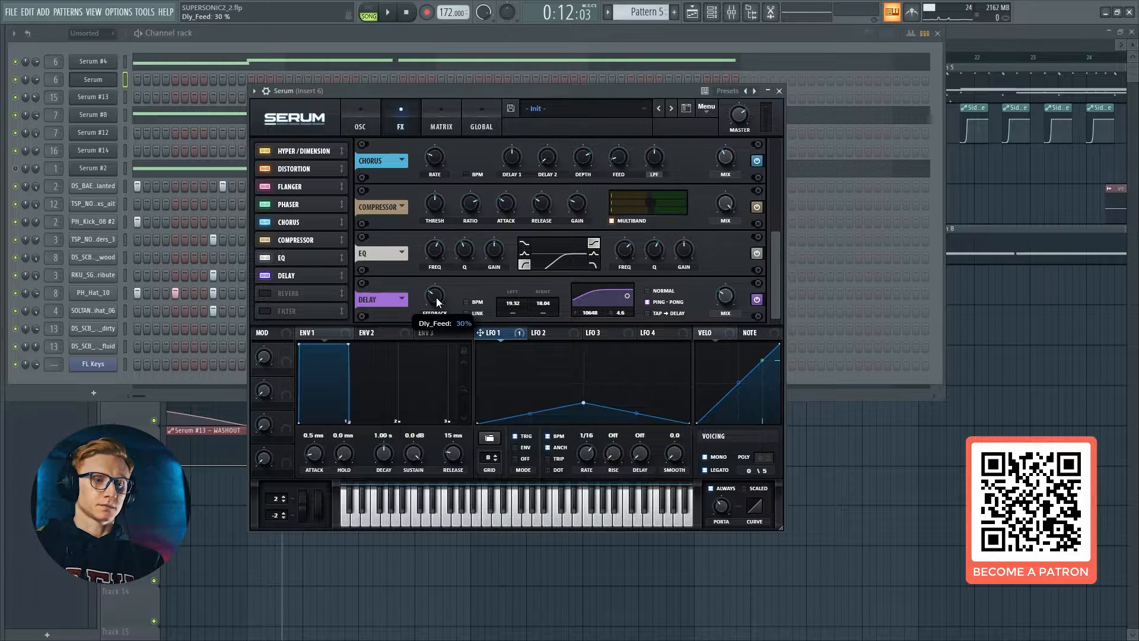
left_click_drag(436, 298, 437, 302)
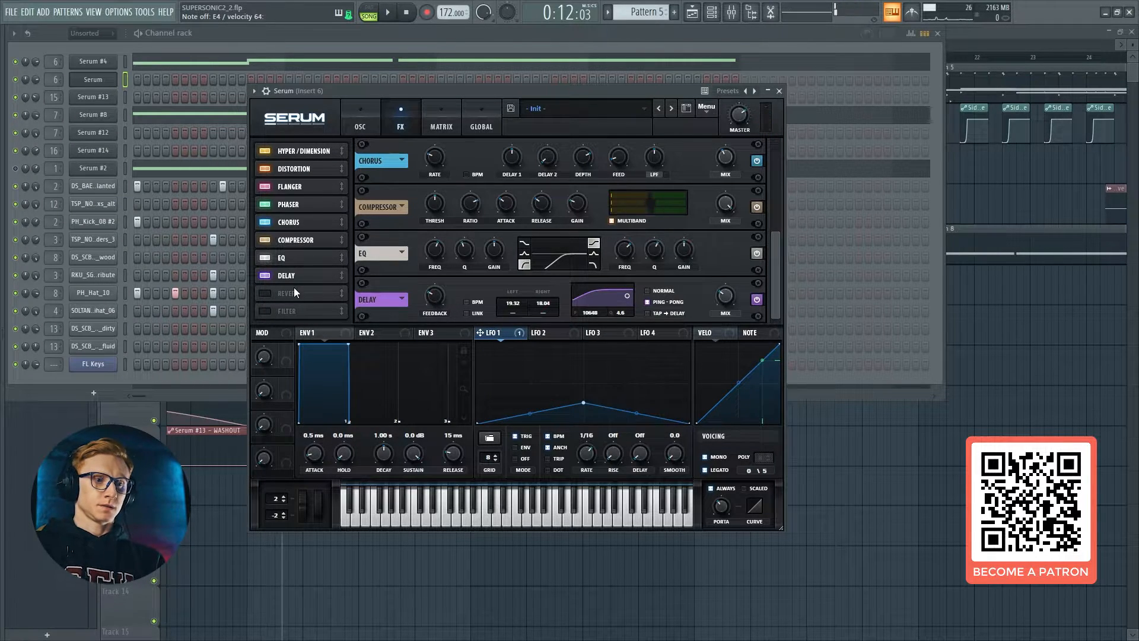
Step: Enable the reverb in Hall mode and reduce its mix to 9%
left_click(272, 293)
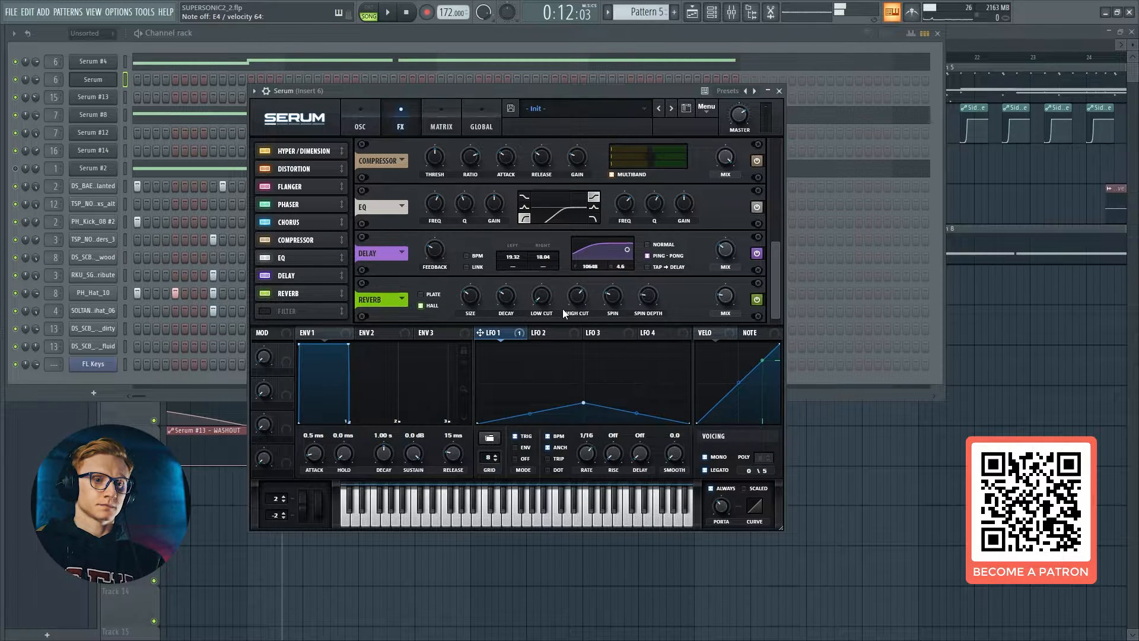
mouse_move(729, 296)
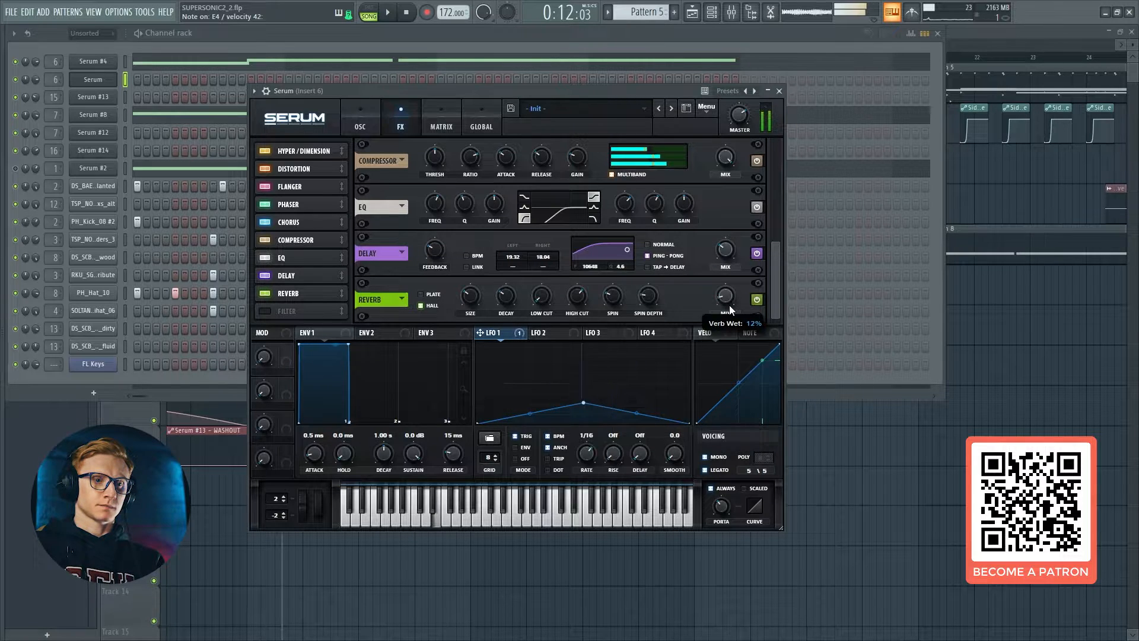
left_click_drag(722, 298, 722, 302)
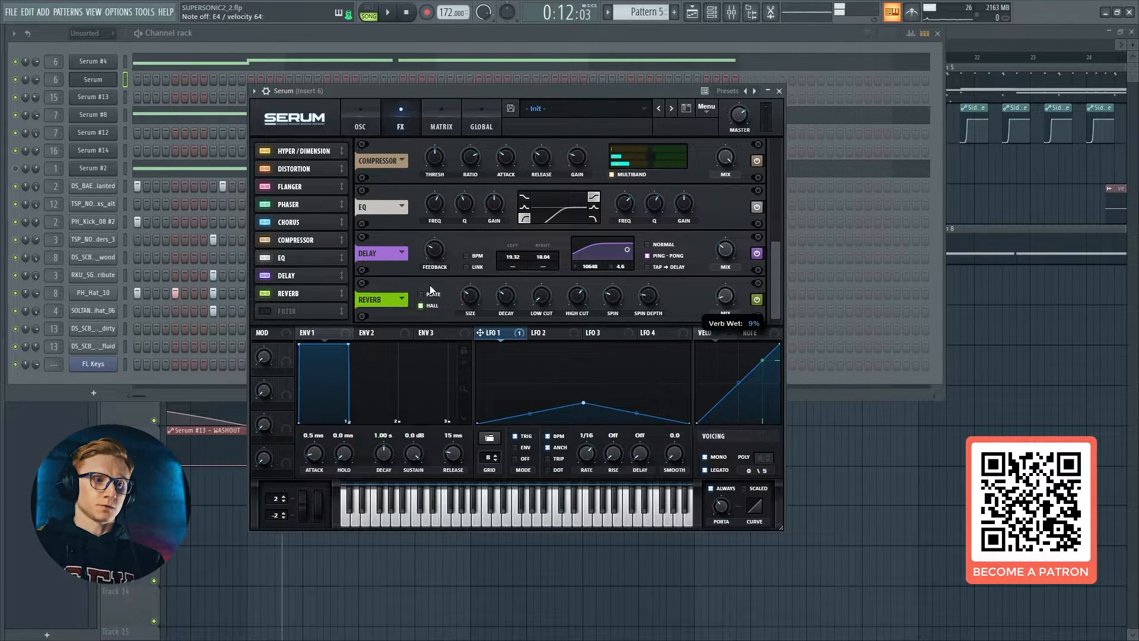
mouse_move(505, 304)
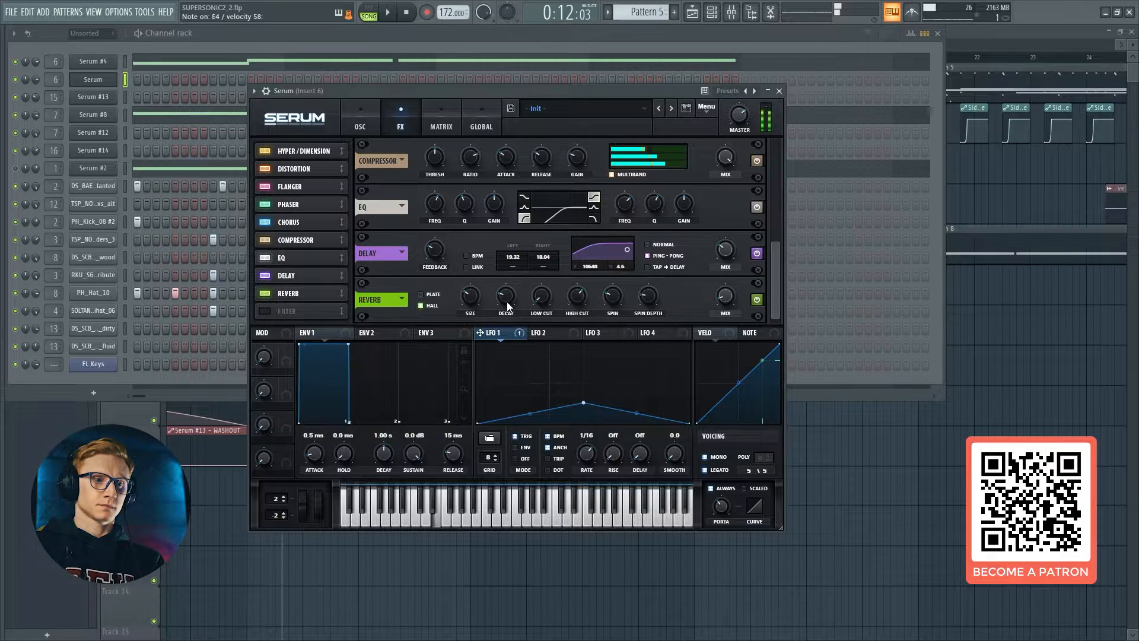
mouse_move(464, 303)
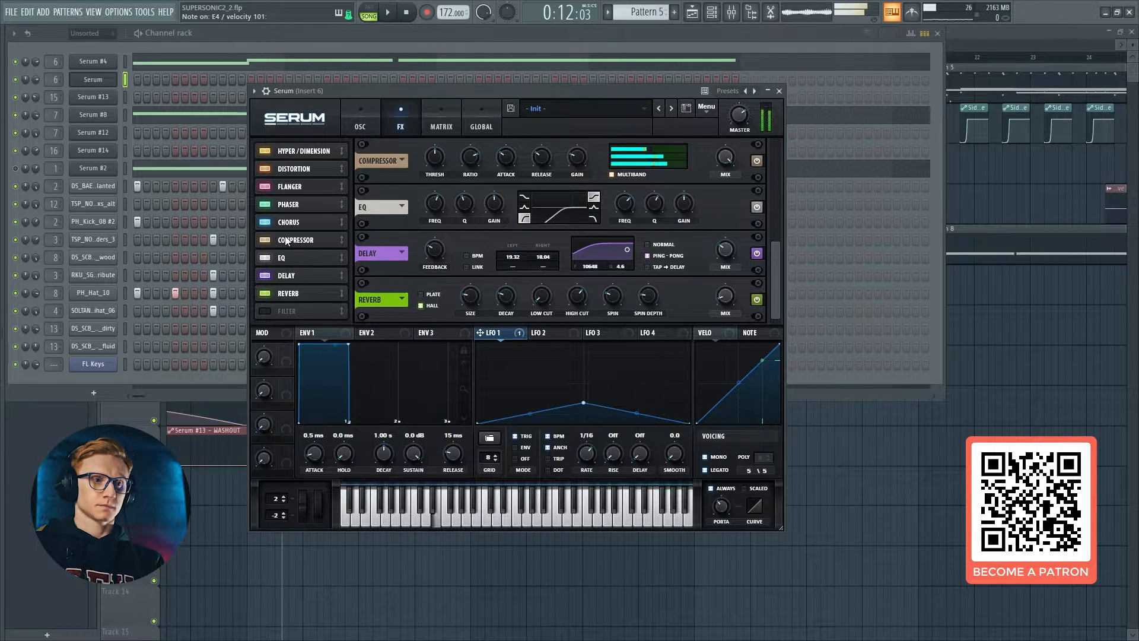
Step: Play the arrangement from bar 9 to hear the finished bass patch in context, and stop playback
left_click(360, 126)
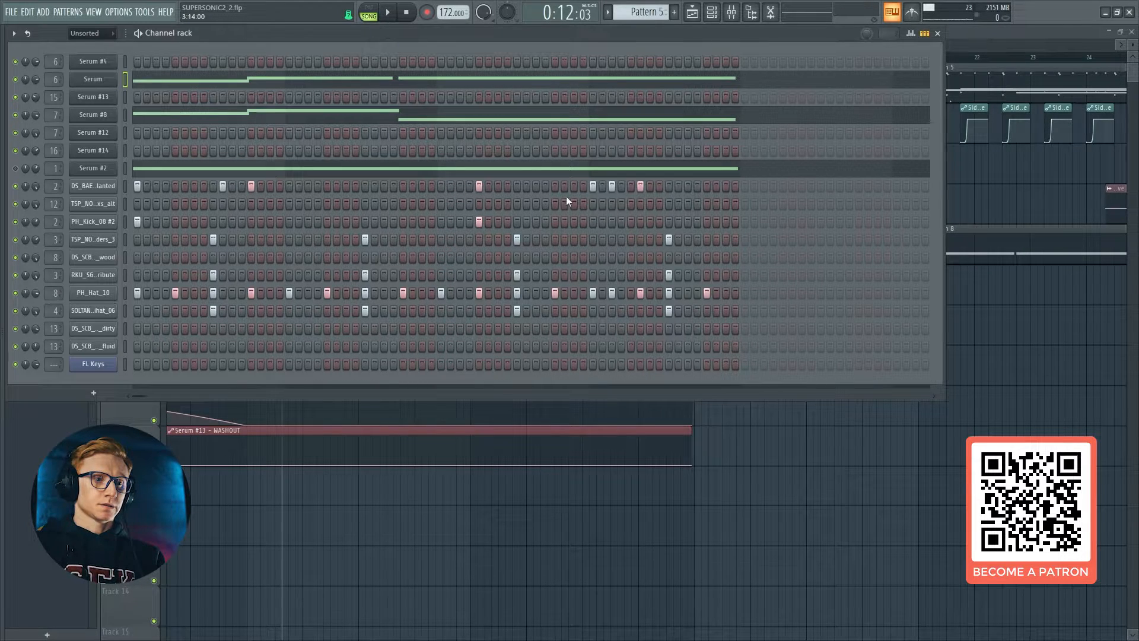
right_click(765, 406)
left_click(247, 58)
key("space")
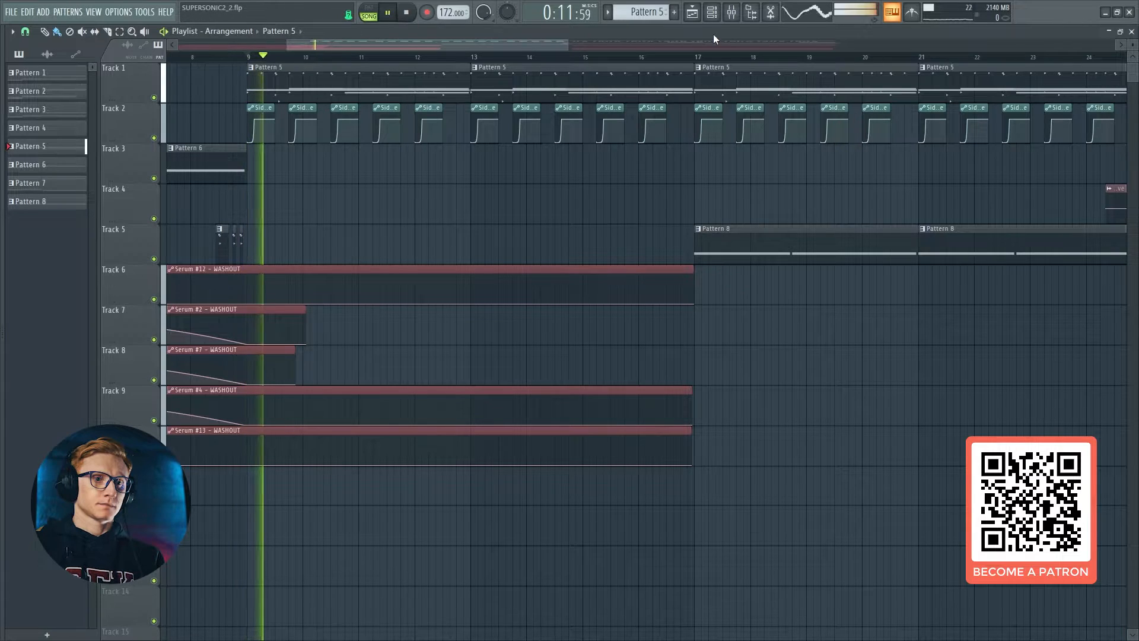
left_click(711, 12)
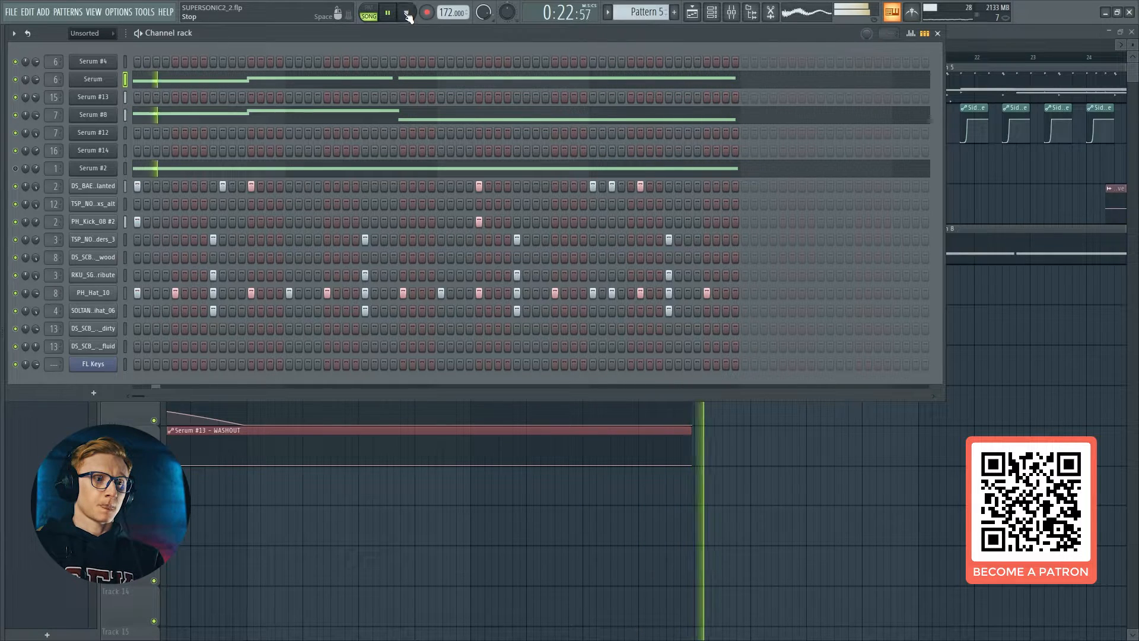
left_click(407, 14)
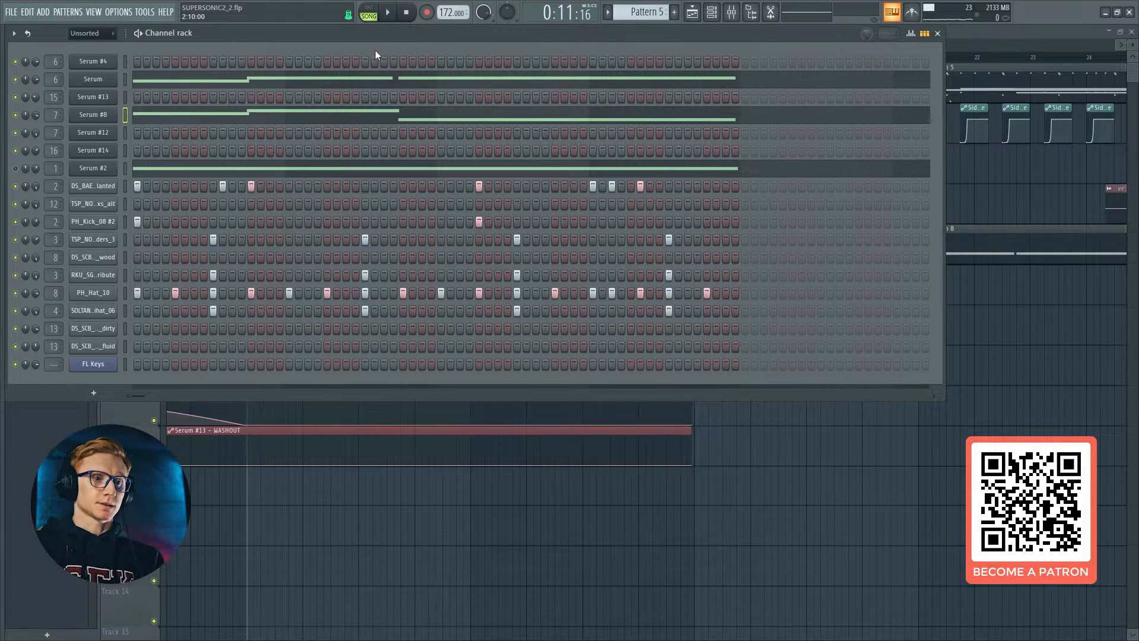
Step: Switch to pattern mode and load the Spectral wavetable Reesey Mess 5 [SL] into oscillator A of an initialised Serum #3
left_click(369, 17)
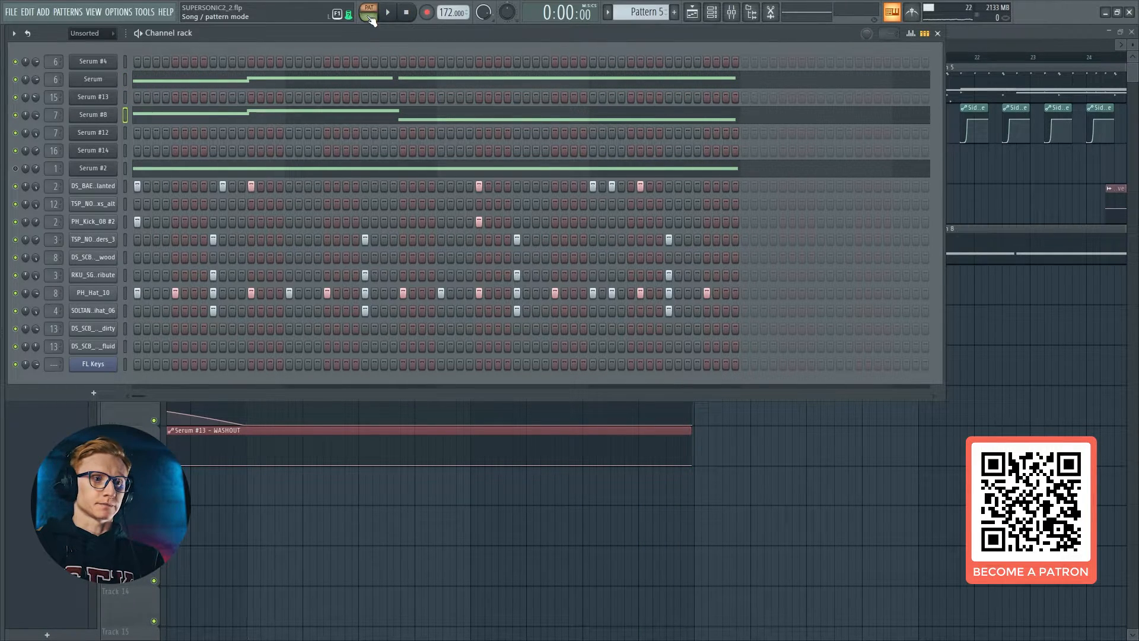
left_click(105, 115)
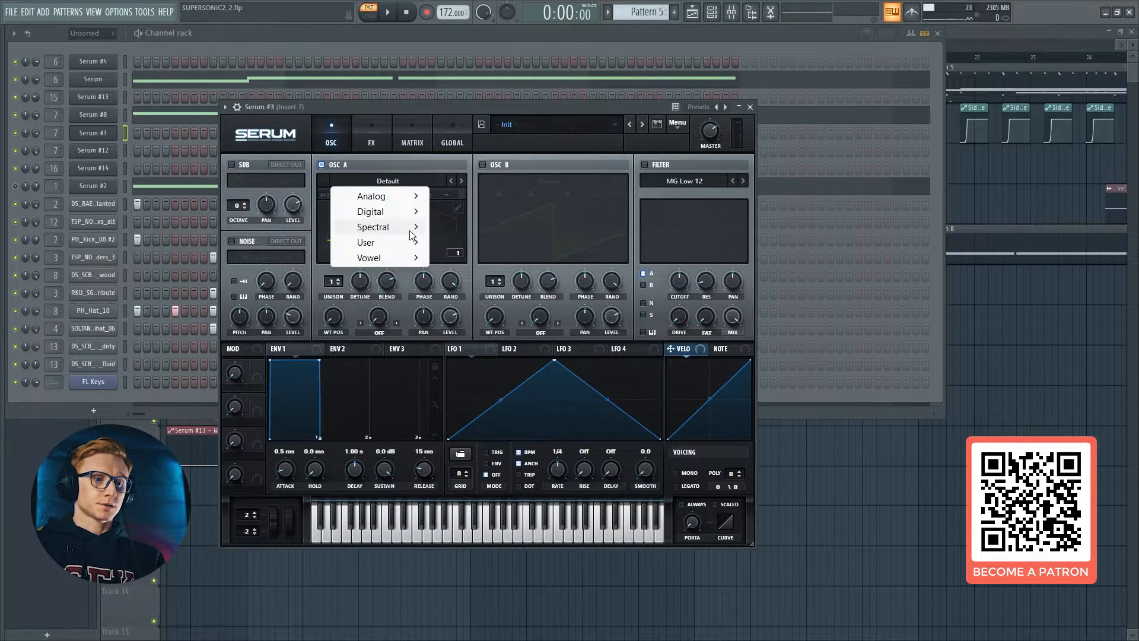
mouse_move(414, 227)
left_click(495, 503)
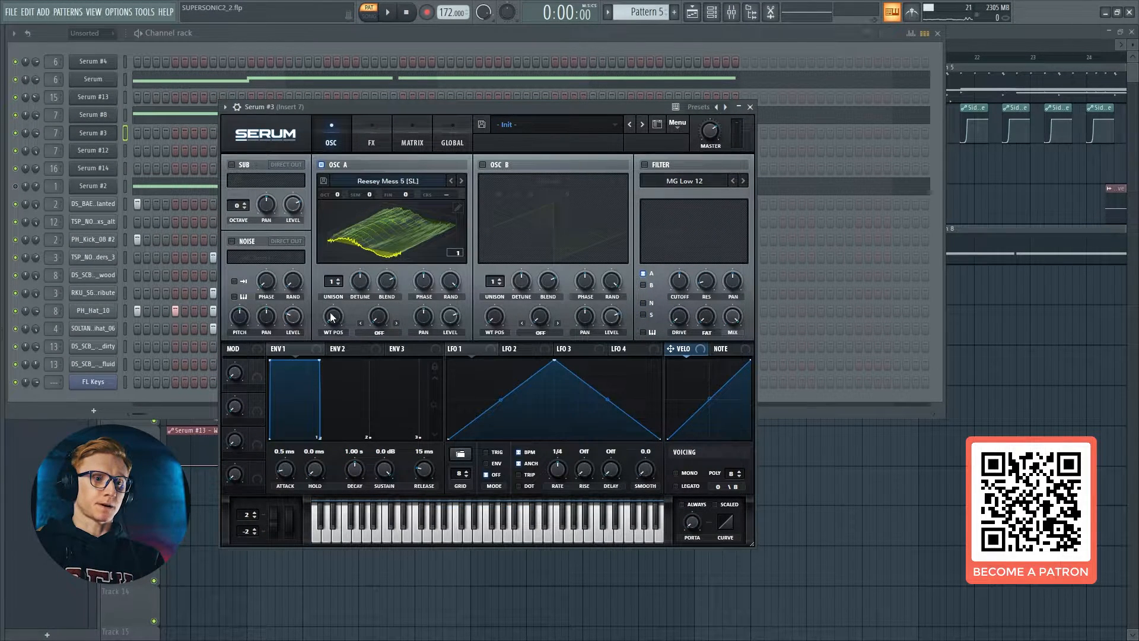
Step: Set oscillator A to wavetable position 97 and octave -2, and enable mono legato voicing with always-on portamento
left_click_drag(330, 323, 340, 282)
left_click_drag(337, 195, 339, 222)
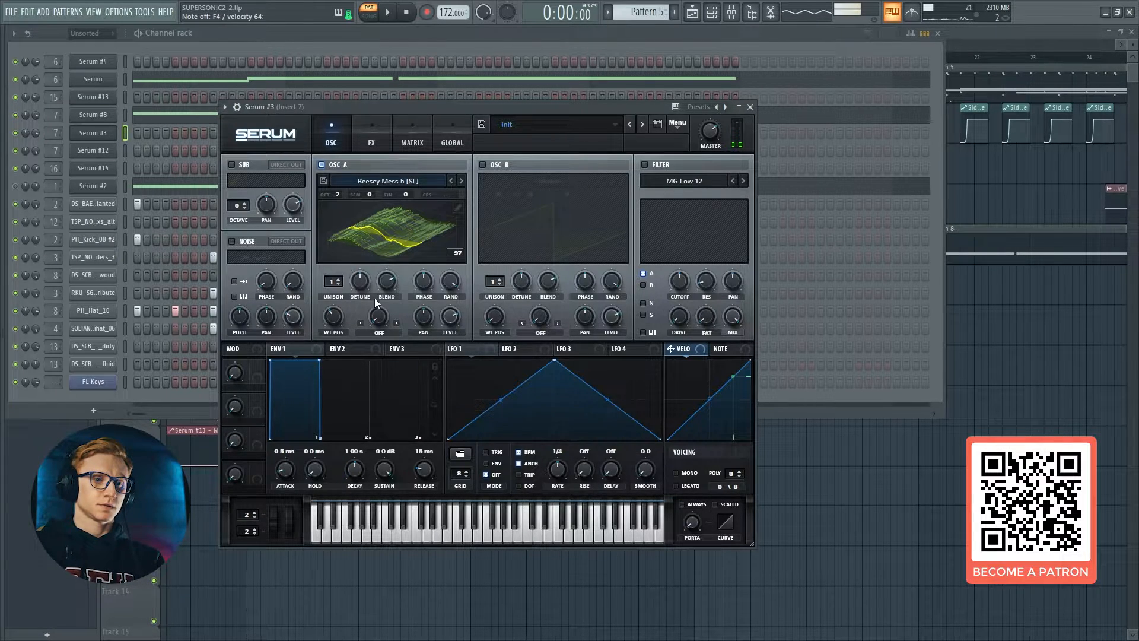
left_click(683, 505)
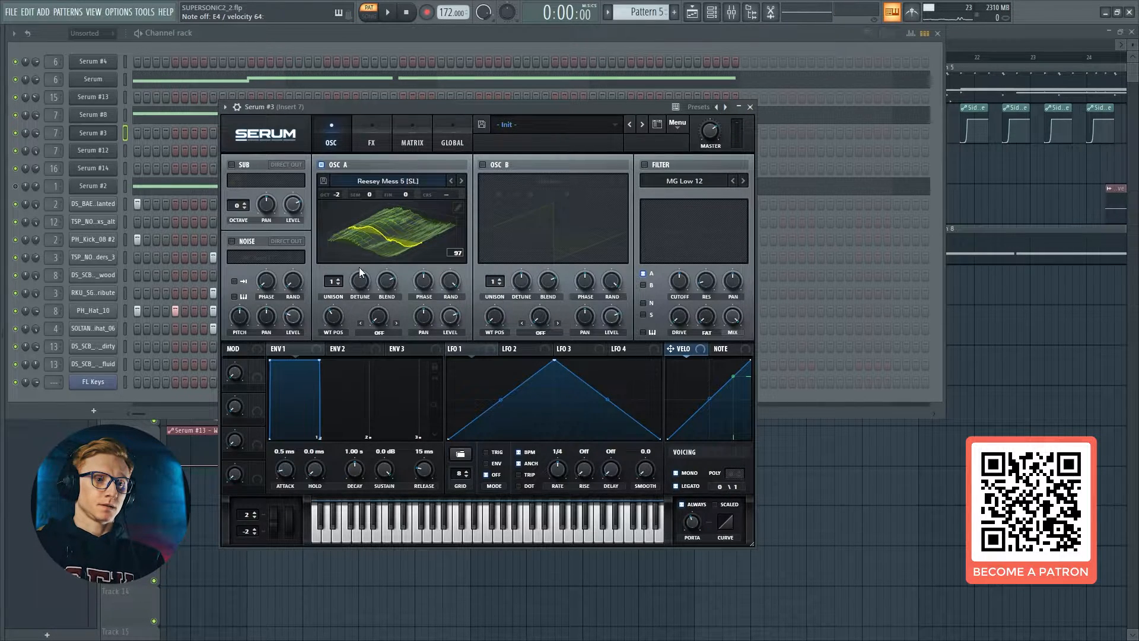
Step: Set oscillator A's warp mode to Mirror and audition sweeps of the warp amount, returning it to 0%
left_click(380, 334)
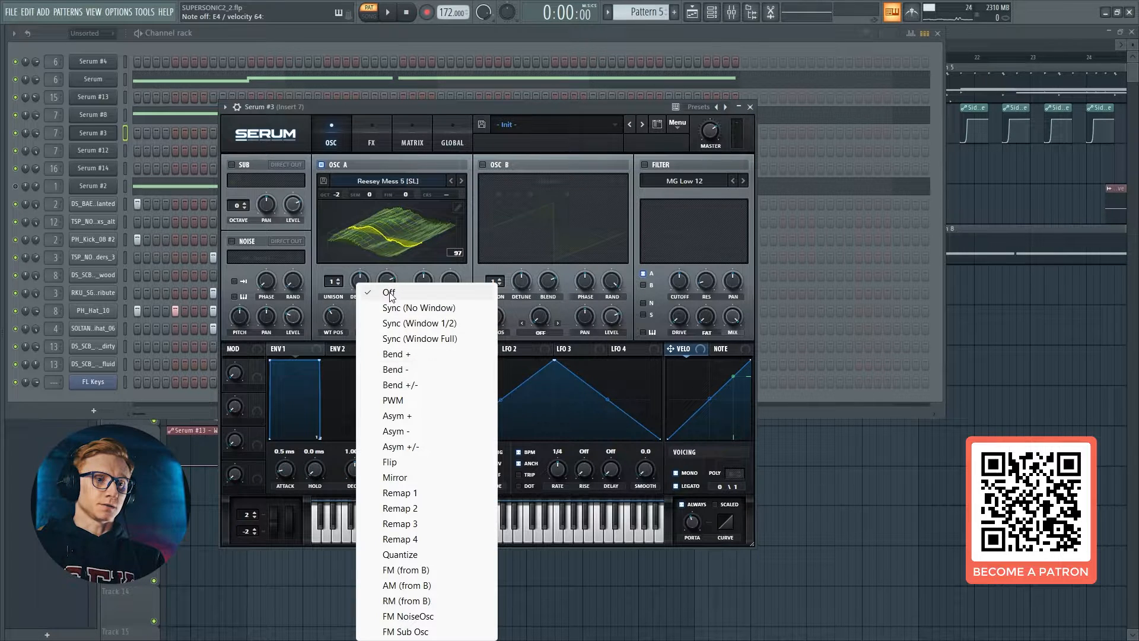
left_click(413, 478)
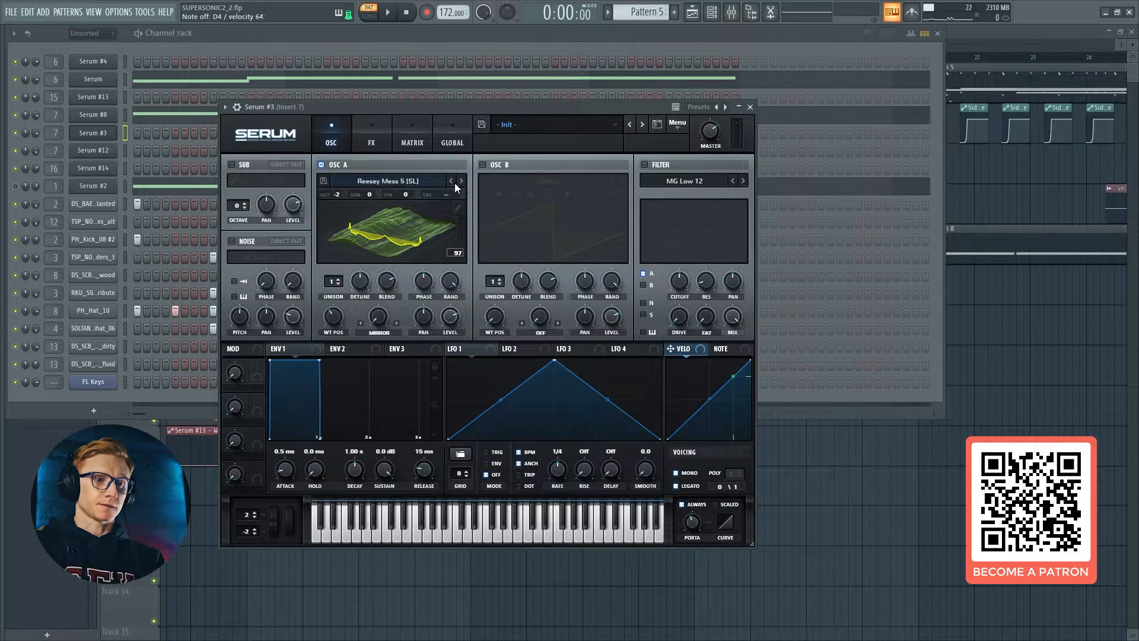
right_click(380, 317)
left_click(381, 318)
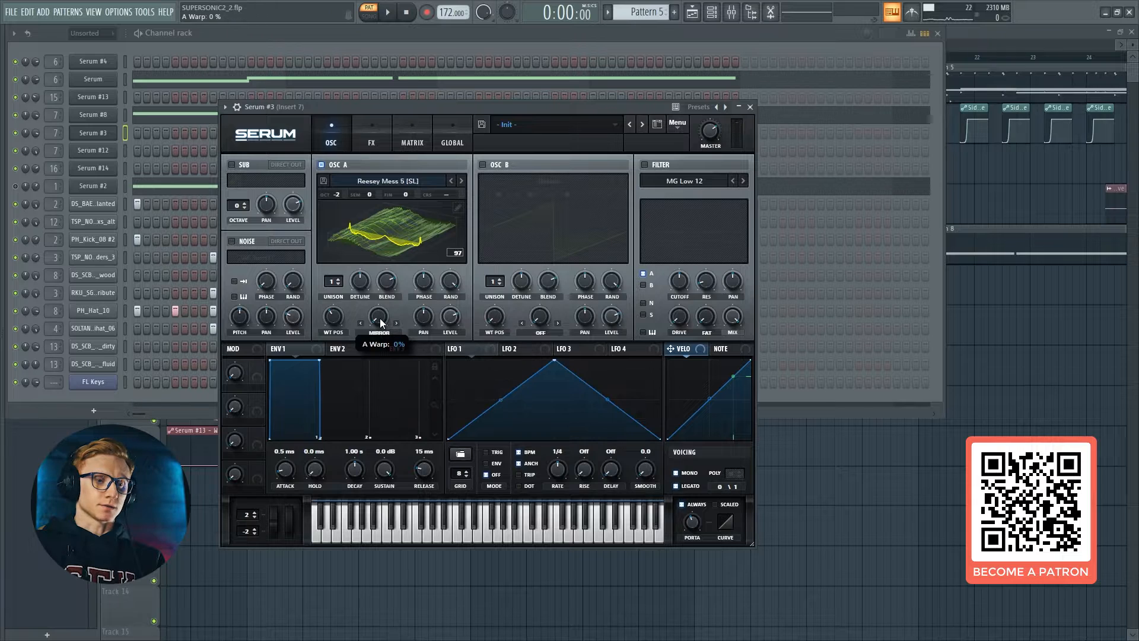
left_click_drag(380, 323, 402, 252)
left_click_drag(408, 298, 380, 336)
left_click_drag(373, 227, 392, 169)
mouse_move(398, 258)
left_mouse_down()
mouse_move(379, 351)
mouse_move(386, 276)
left_mouse_up()
left_click_drag(382, 223, 401, 186)
left_click_drag(378, 316, 384, 457)
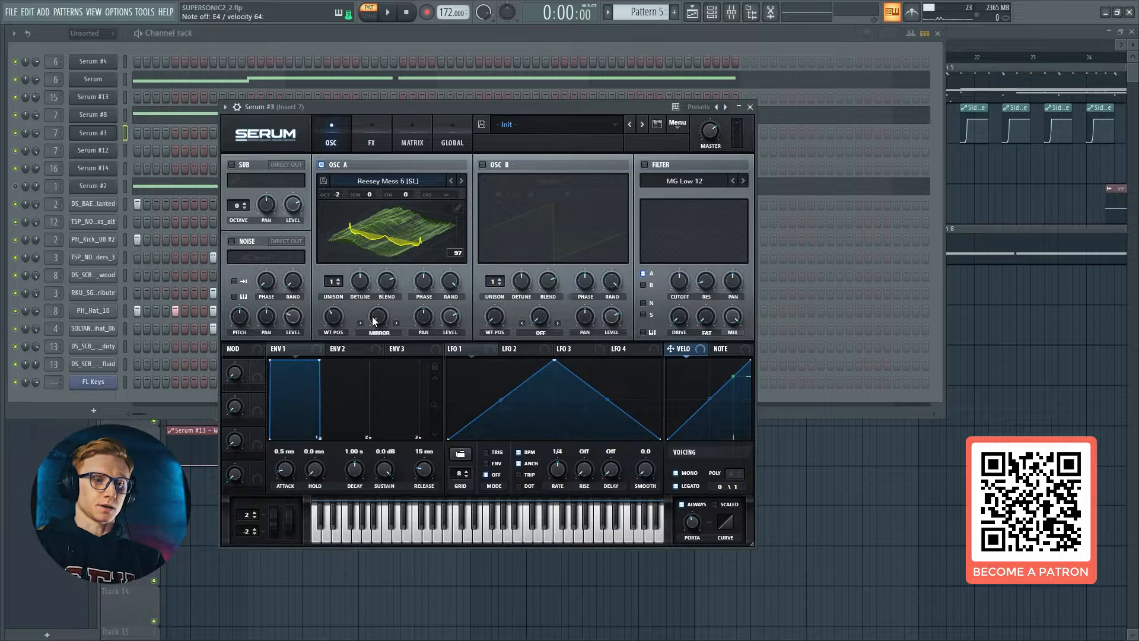
left_click_drag(374, 321, 389, 369)
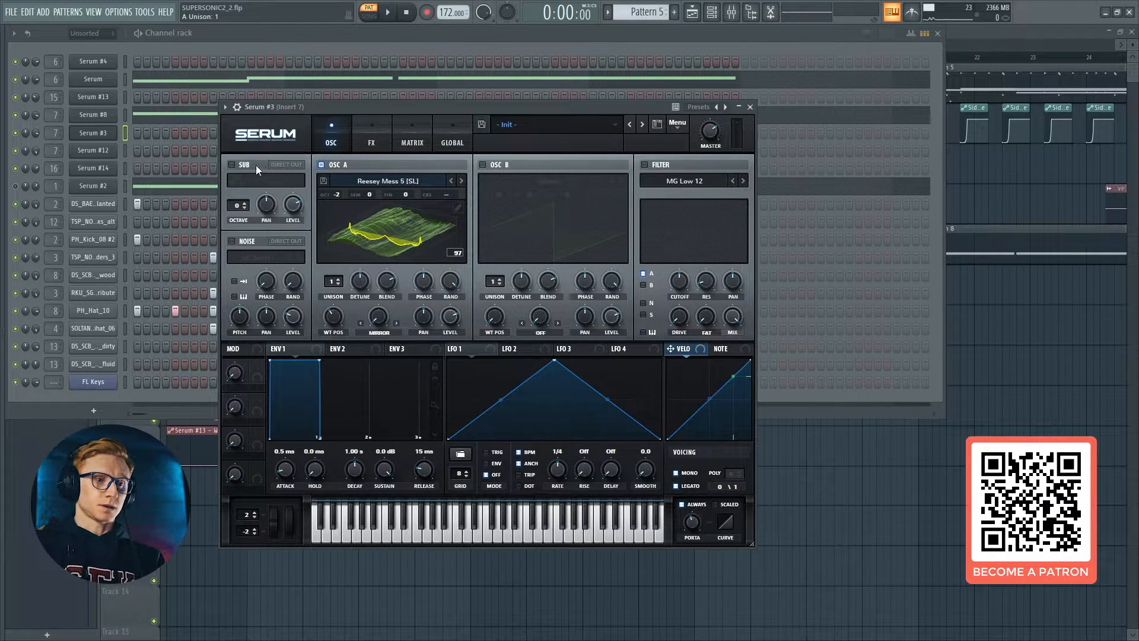
Step: Enable the sine sub oscillator and set its octave to -2
left_click(232, 164)
left_click_drag(239, 206, 247, 217)
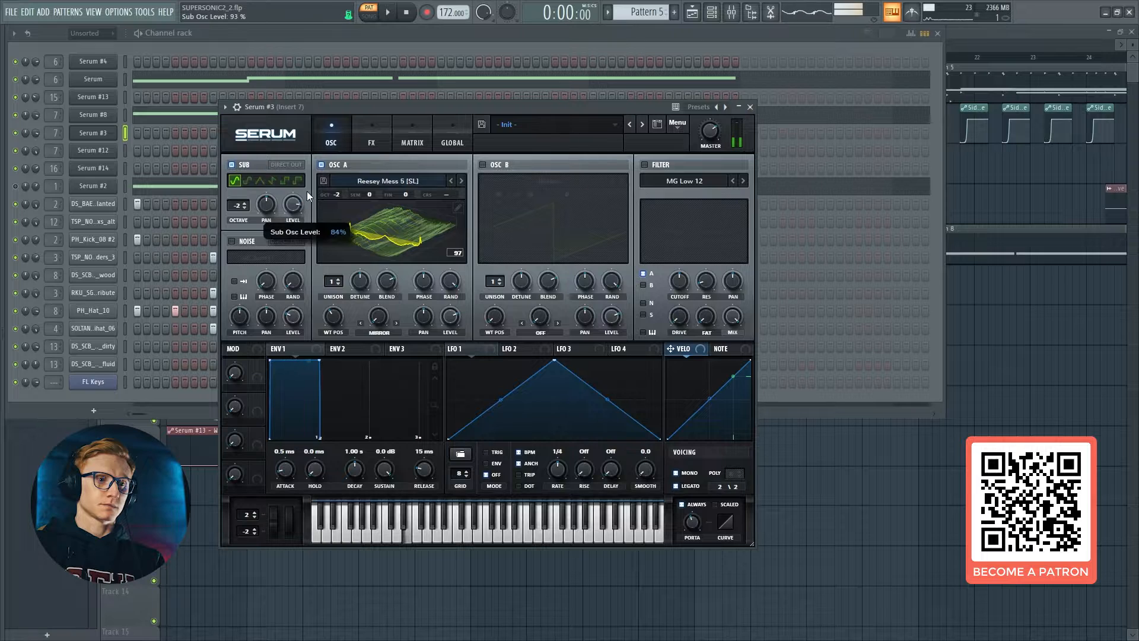
Step: Enable the distortion effect in Tube mode with the drive at 80%
left_click(363, 144)
left_click(237, 184)
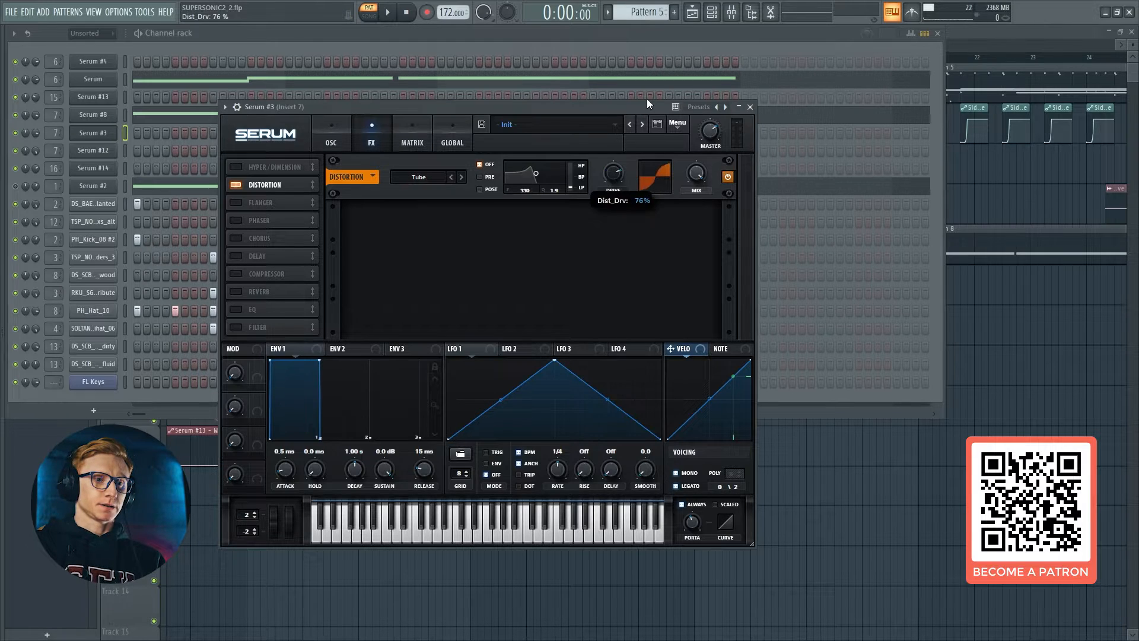
left_click_drag(646, 99, 649, 95)
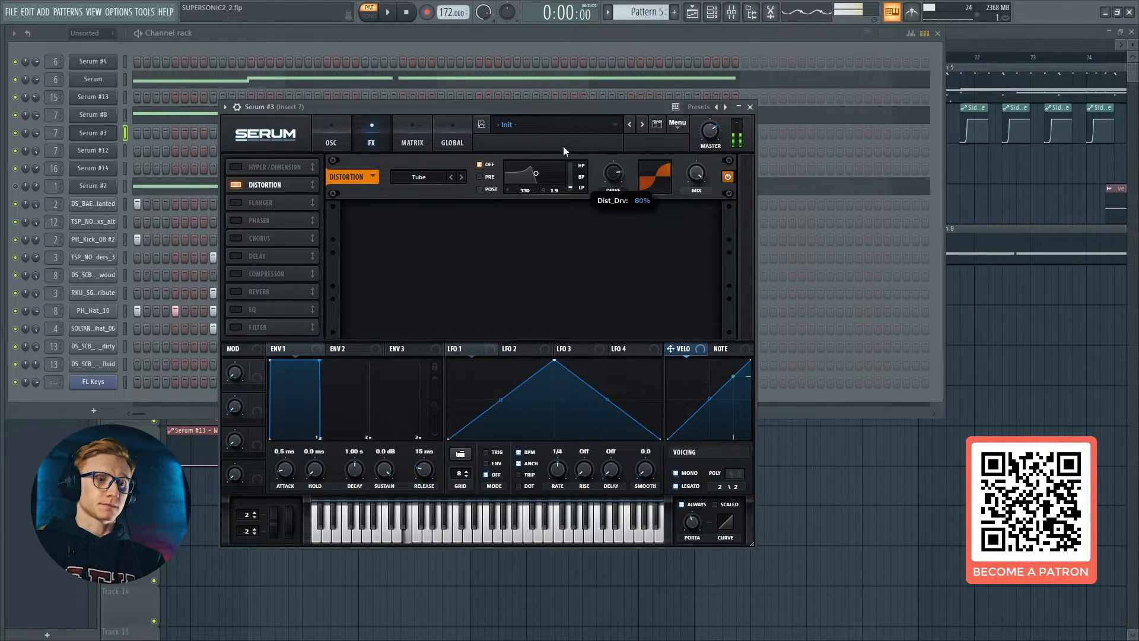
Step: Add a multiband compressor after the distortion, set its gain to 12.6 dB, and adjust the band levels
left_click(248, 274)
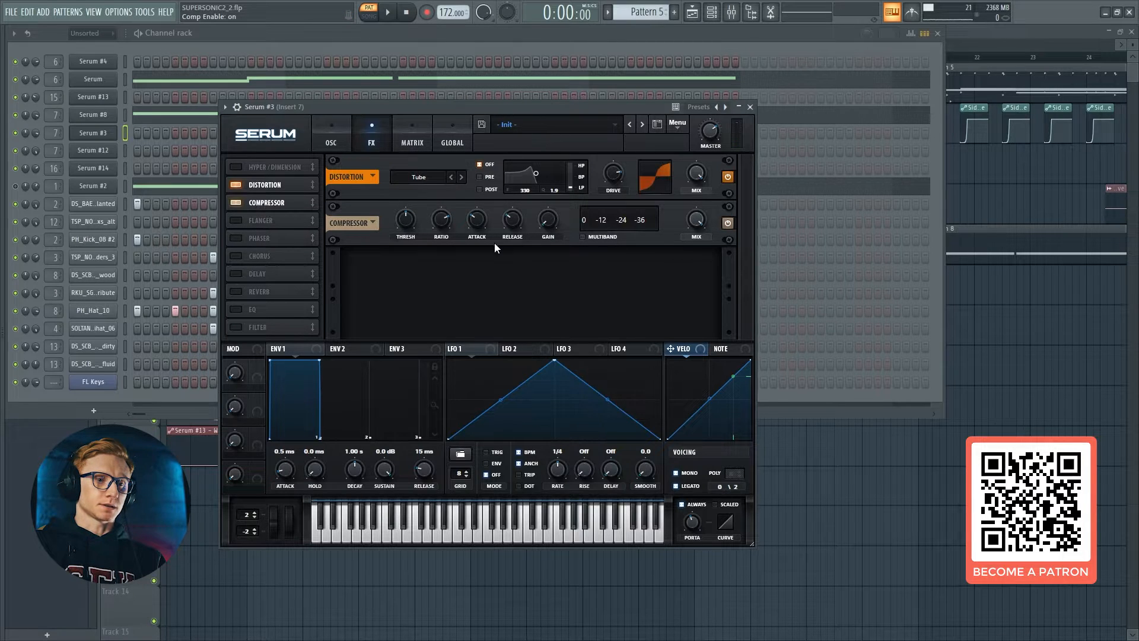
mouse_move(554, 223)
left_mouse_down()
mouse_move(553, 181)
mouse_move(545, 219)
left_mouse_up()
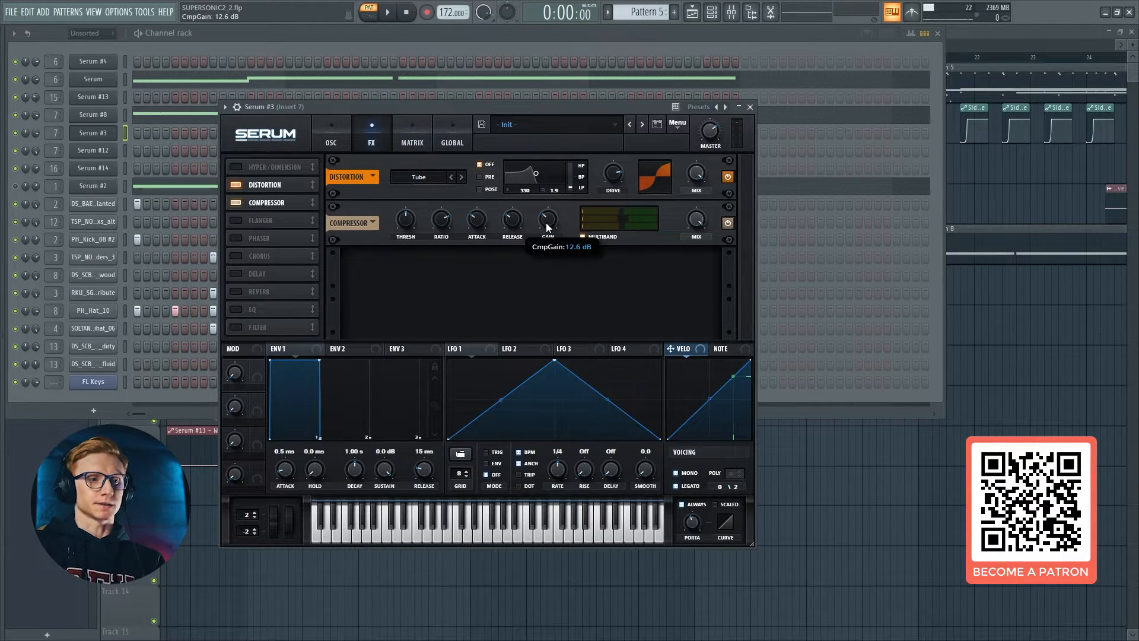
left_click_drag(638, 211, 607, 211)
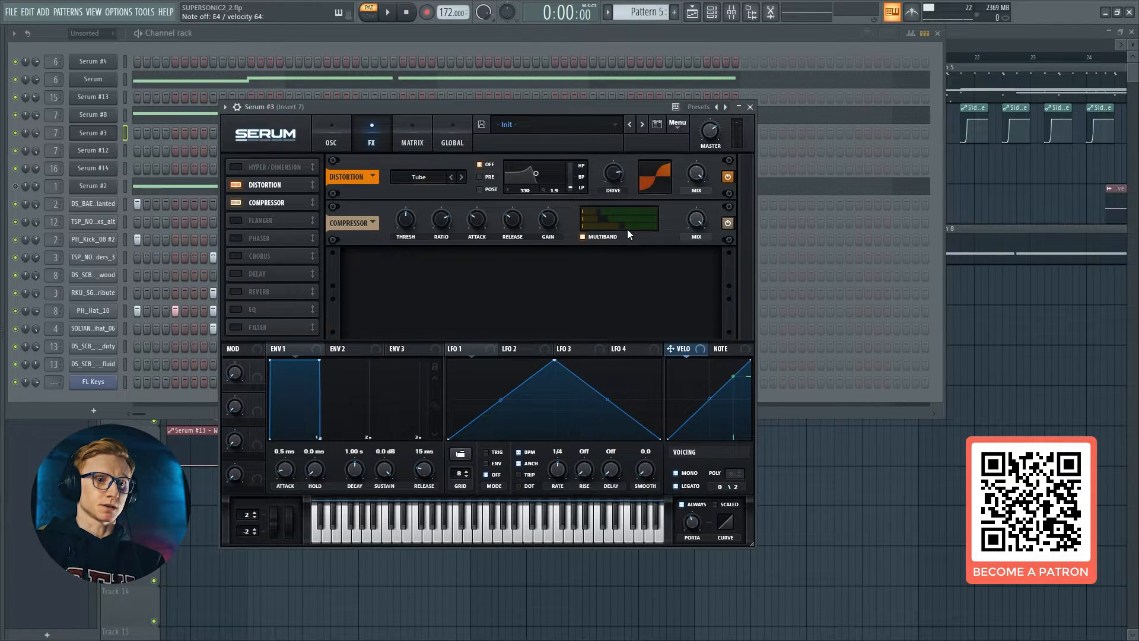
key("c")
Step: Move the Serum #8 notes to the Serum #3 channel and check them in the piano roll
left_click(108, 138)
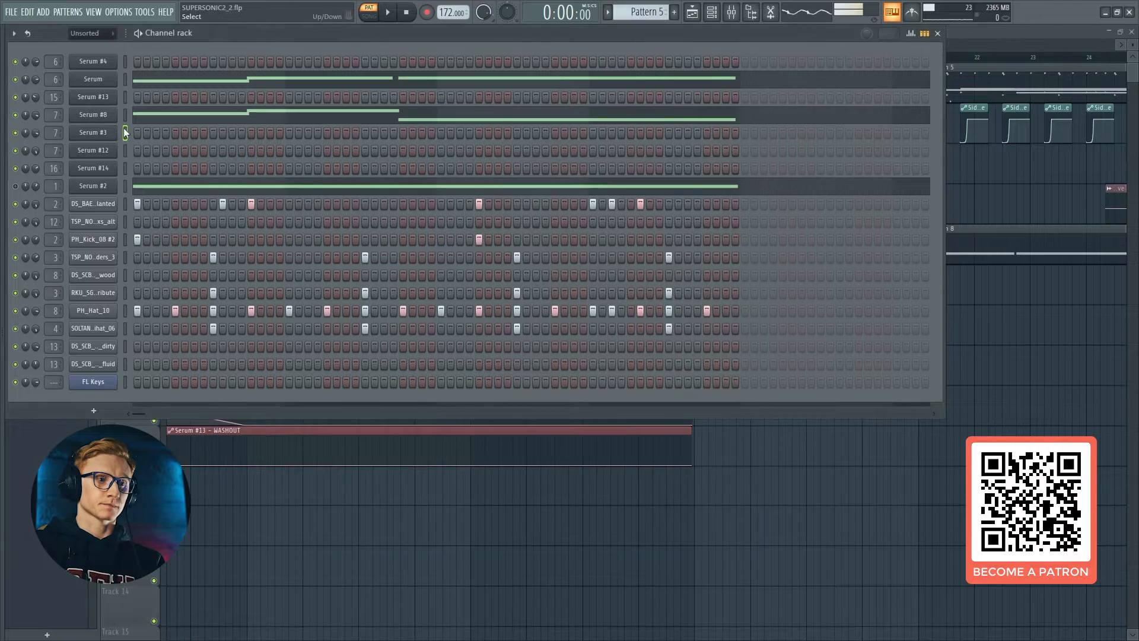
left_click(158, 140)
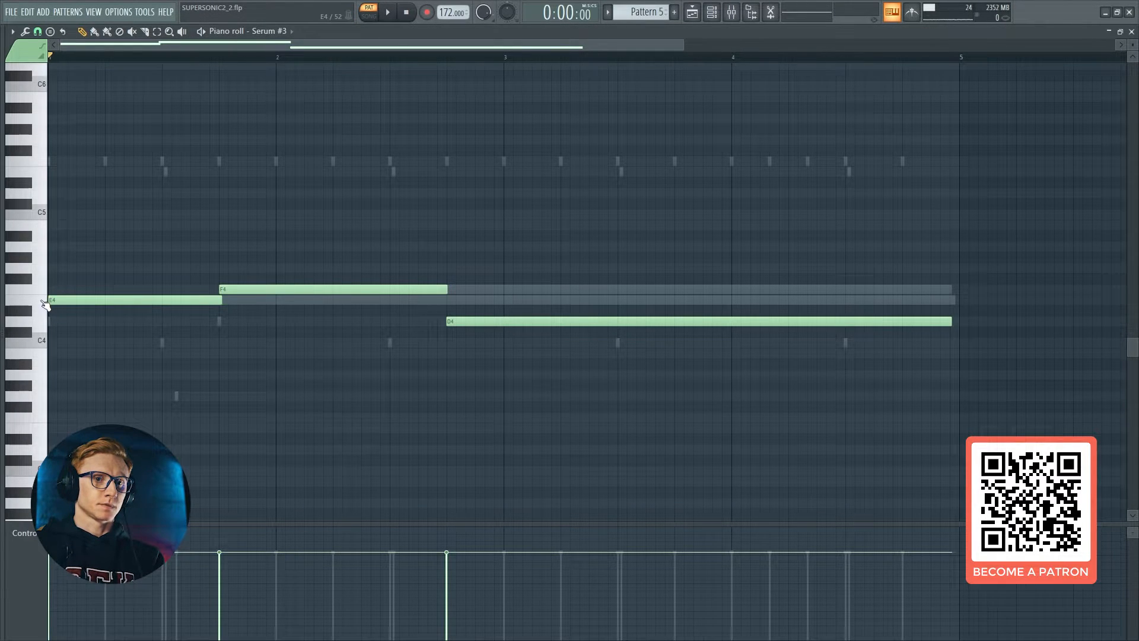
left_click(1131, 32)
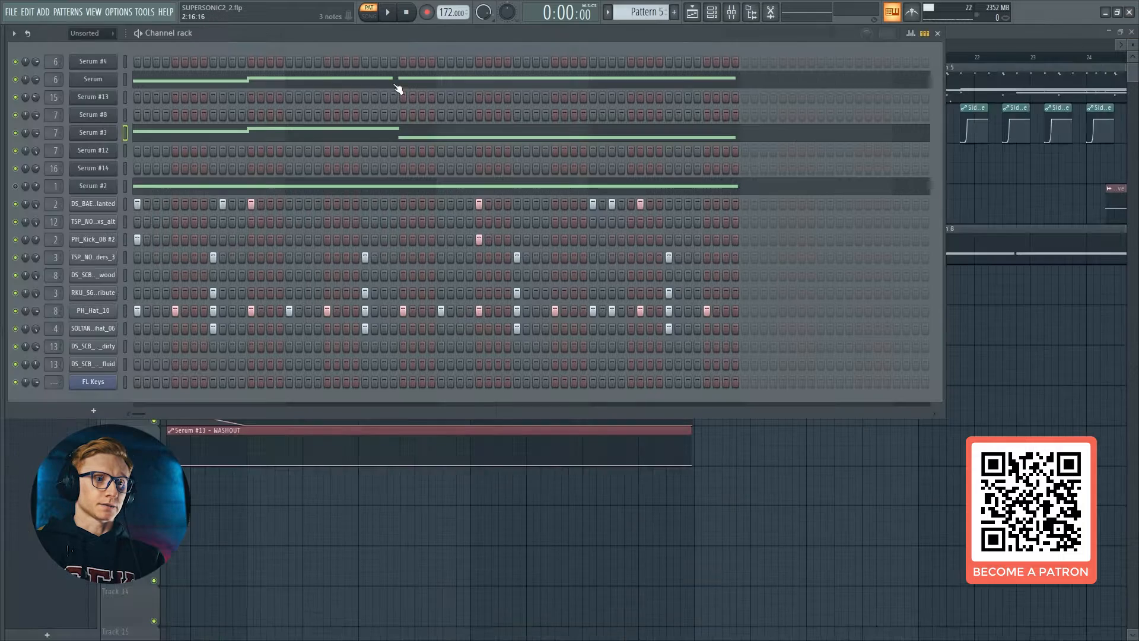
Step: Examine the Serum and Serum #3 note patterns in the piano roll, auditioning E4, F4 and D4
left_click(197, 86)
left_click(40, 305)
left_click(40, 294)
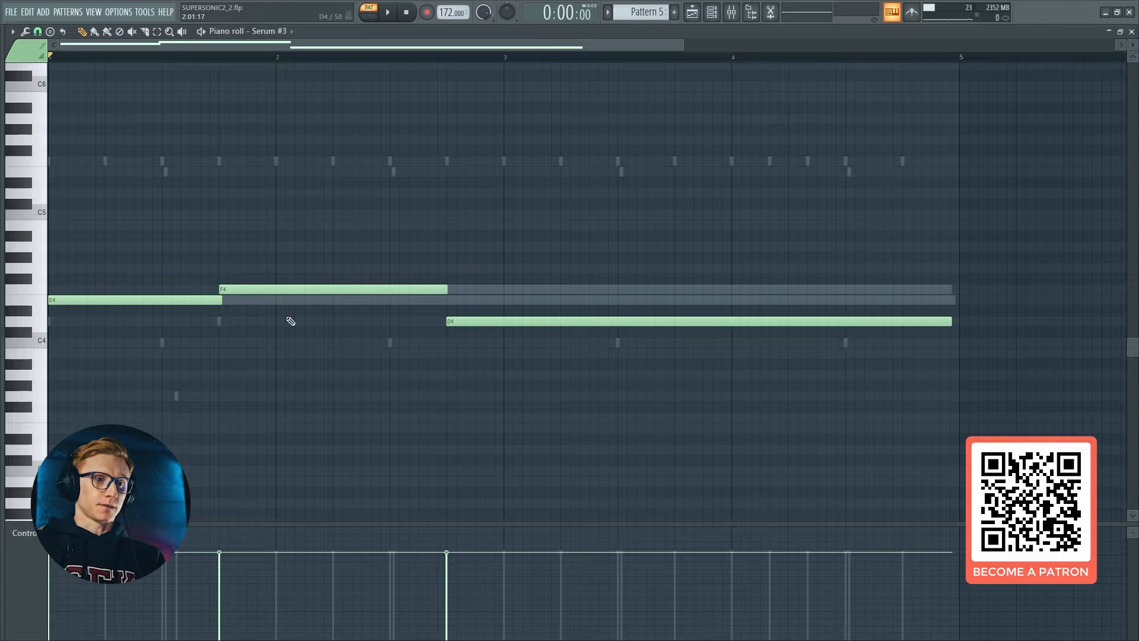
left_click_drag(34, 299, 34, 295)
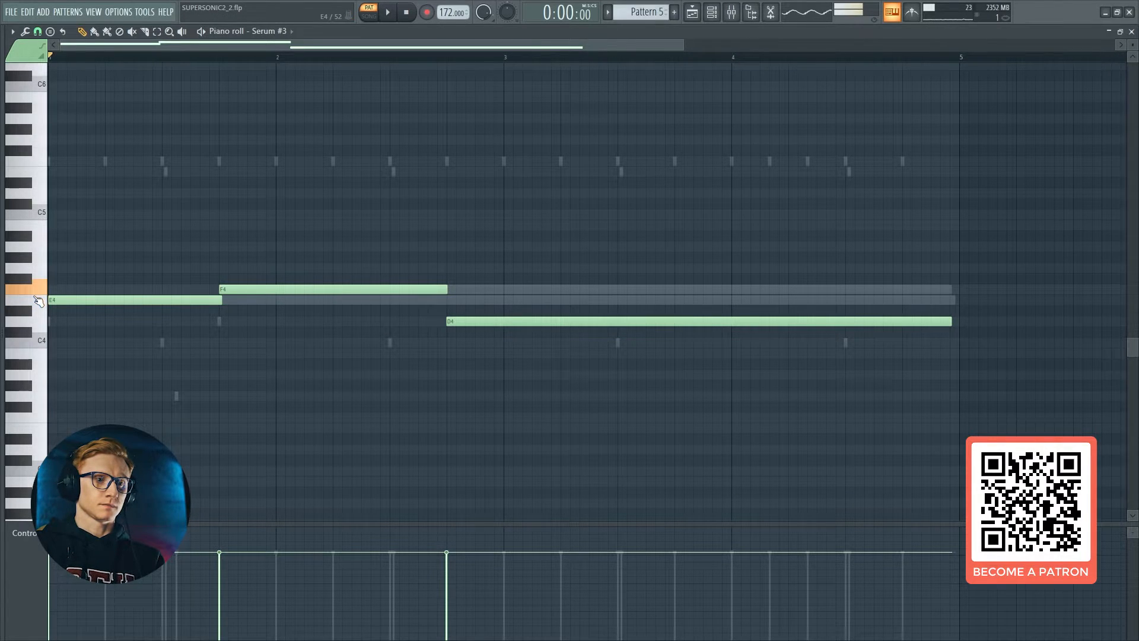
key("x")
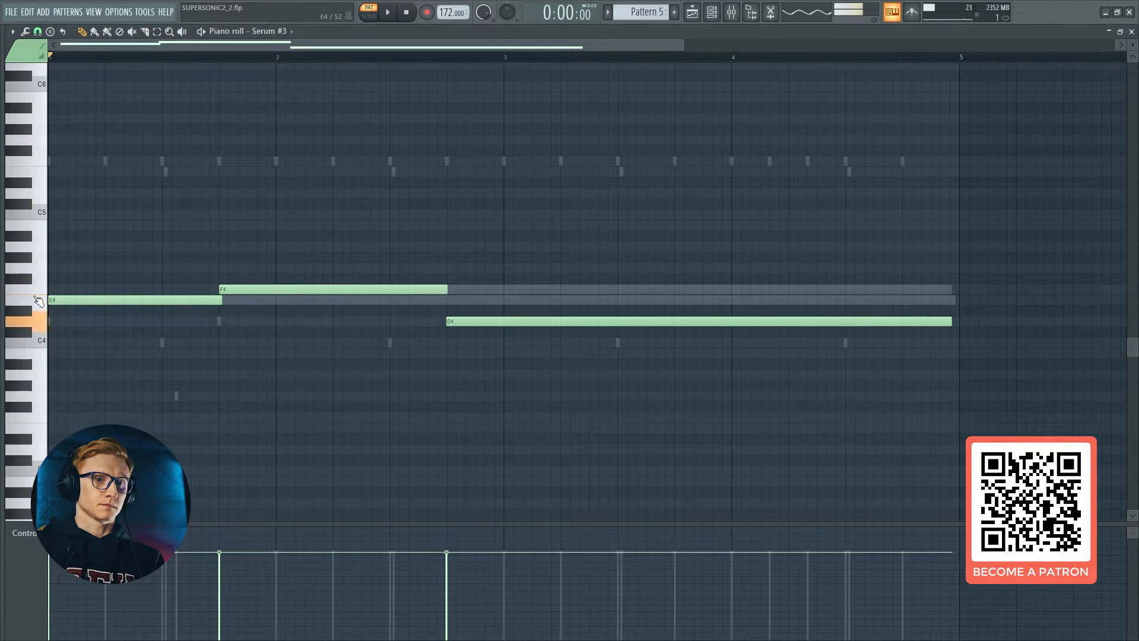
left_click(1131, 31)
Step: Play the arrangement from bar 9 in song mode and set the Serum #3 master volume to 83% (-4.8 dB)
left_click(372, 17)
right_click(899, 472)
left_click(245, 56)
left_click(387, 11)
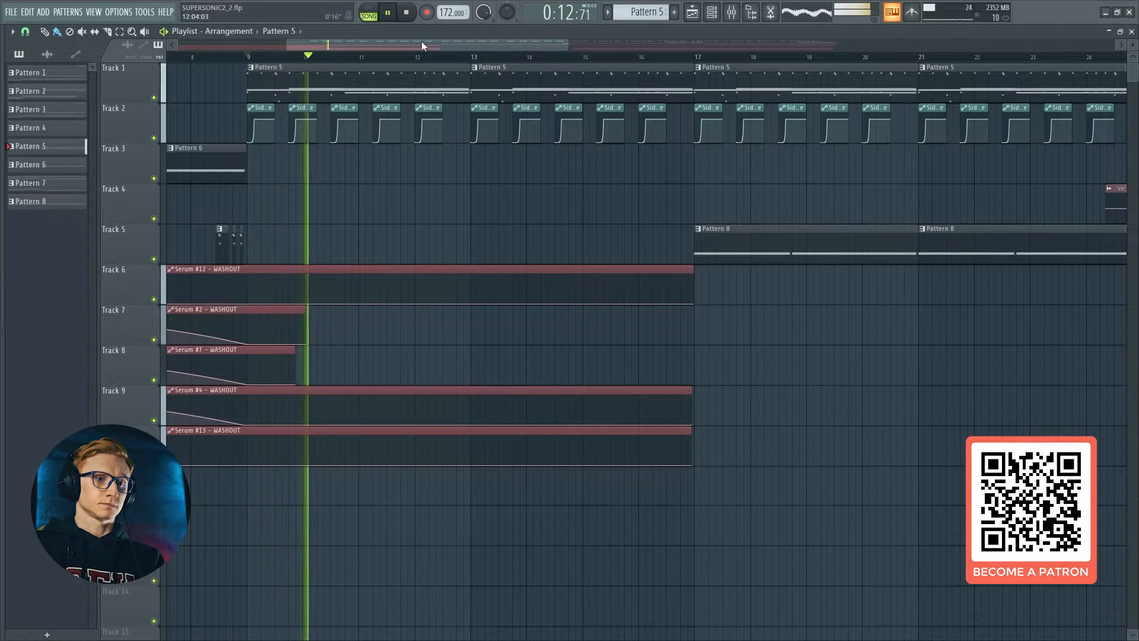
left_click(711, 12)
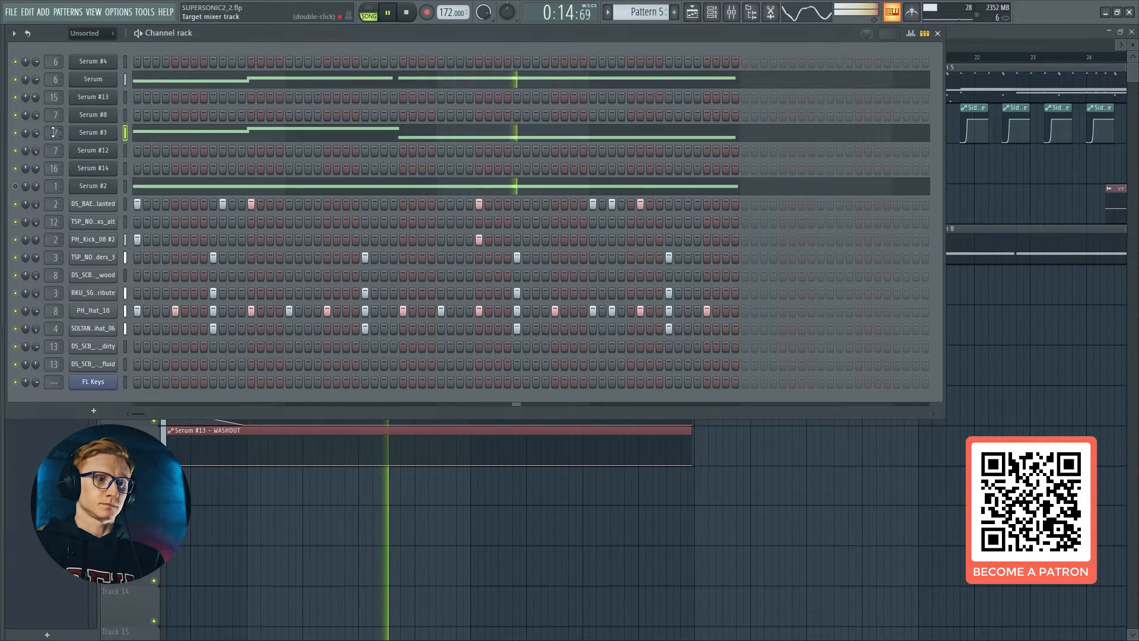
left_click(94, 133)
left_click_drag(714, 133, 721, 120)
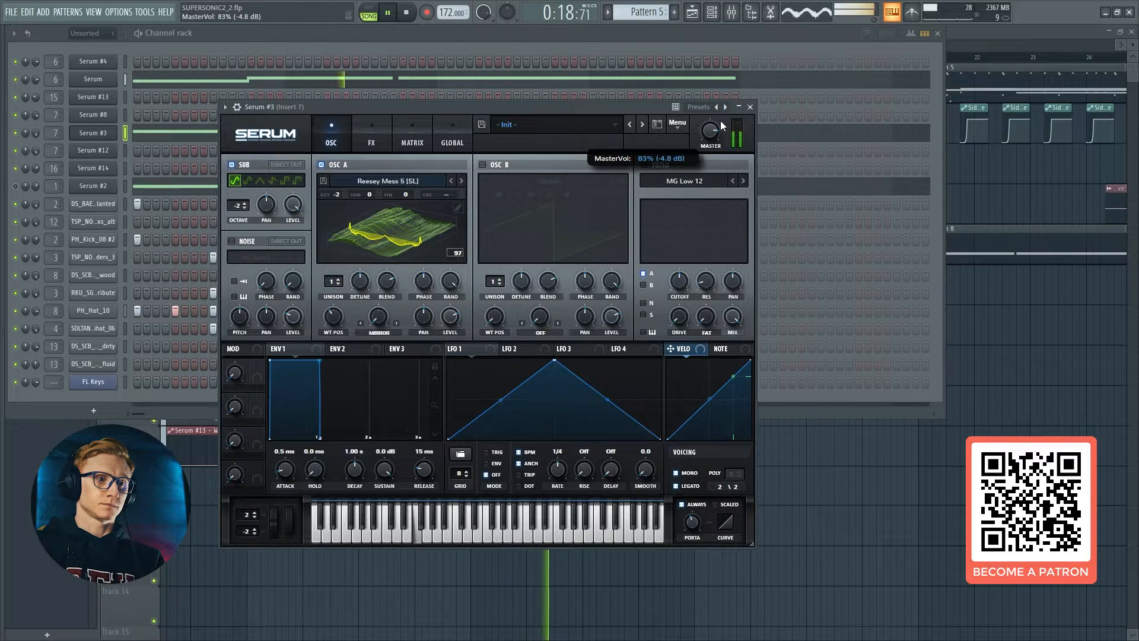
left_click(109, 133)
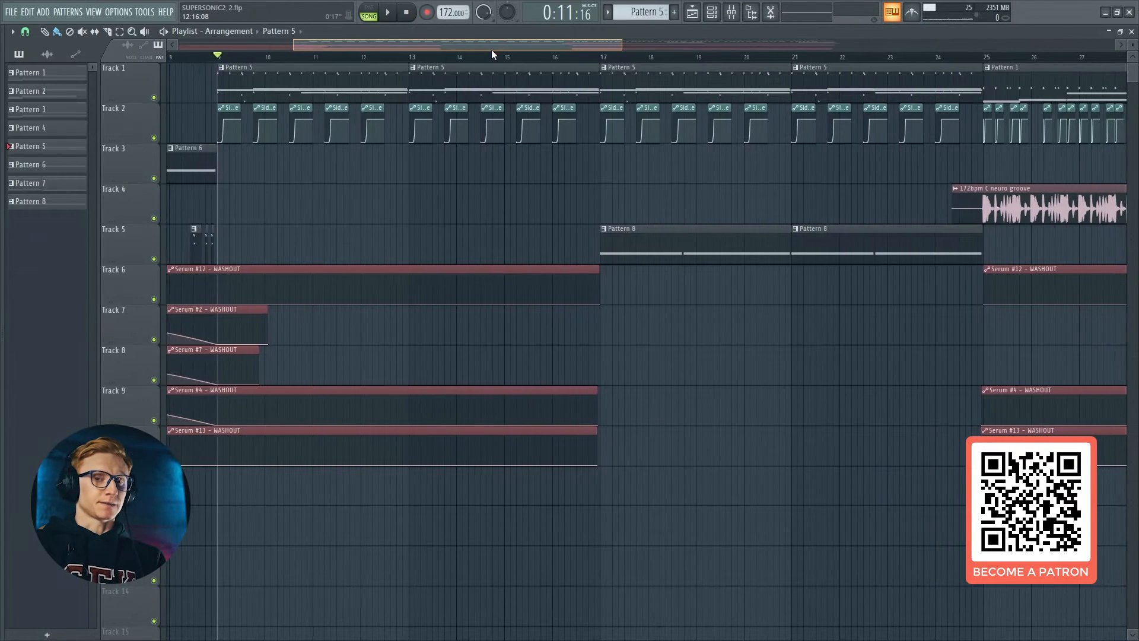
Step: Select Pattern 8, place the playhead at bar 17, and examine the Serum #13 notes in the piano roll
left_click_drag(491, 49, 500, 53)
left_click(657, 232)
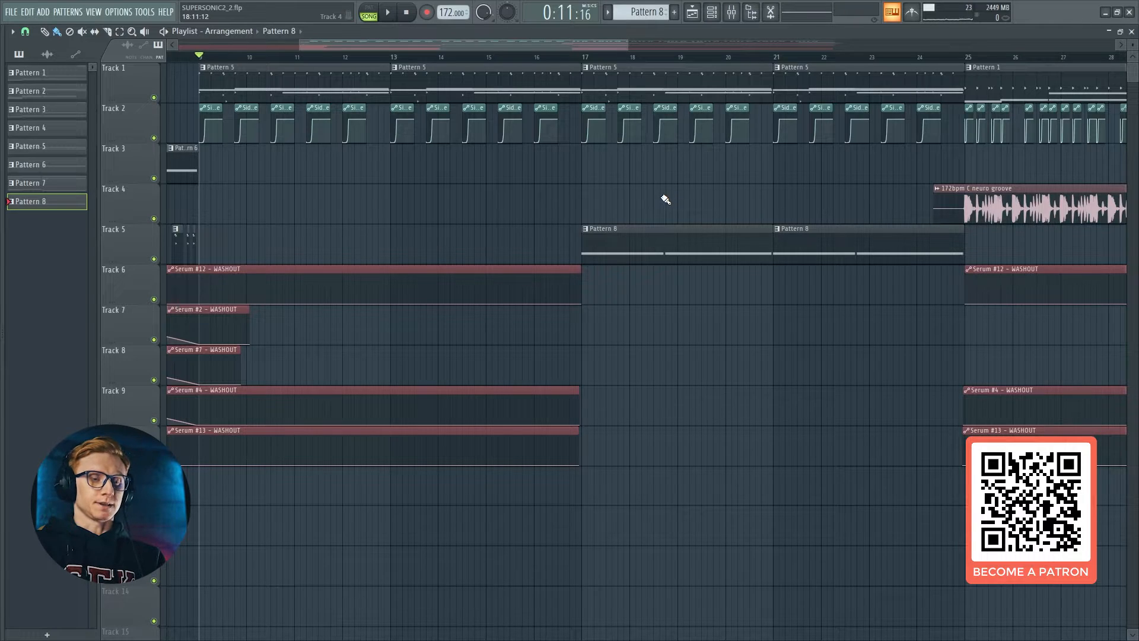
left_click(583, 58)
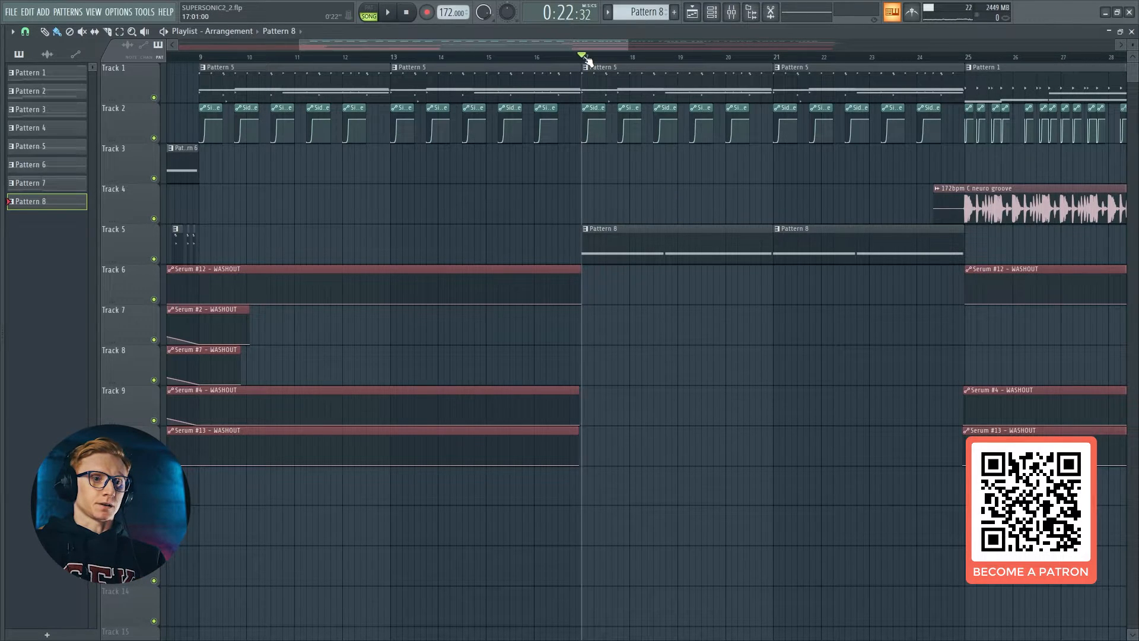
left_click(712, 12)
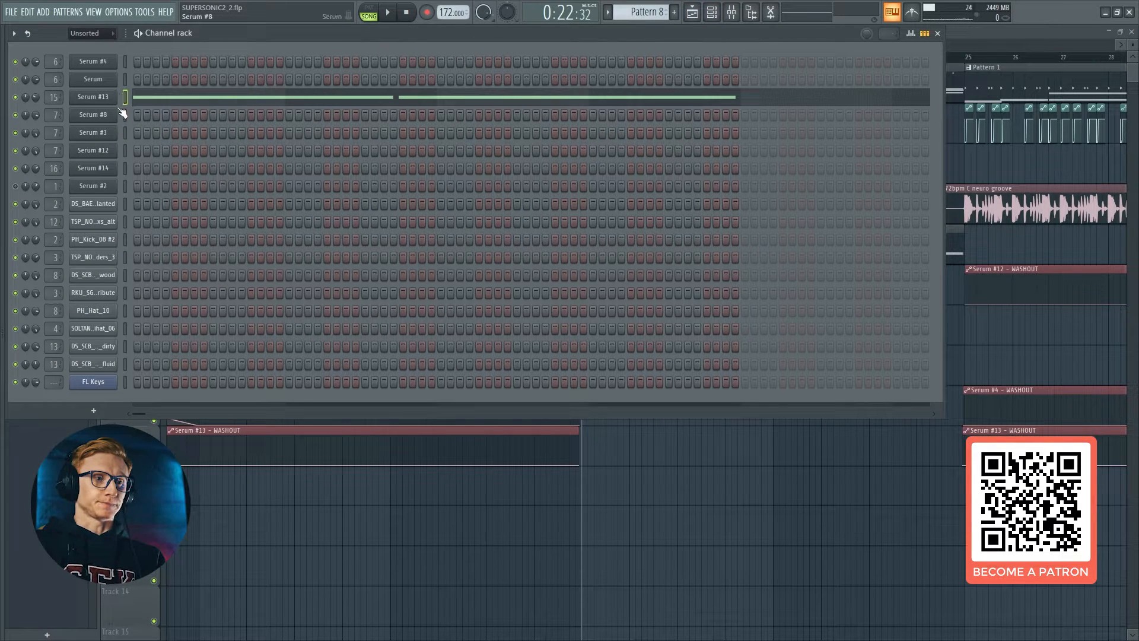
left_click(166, 98)
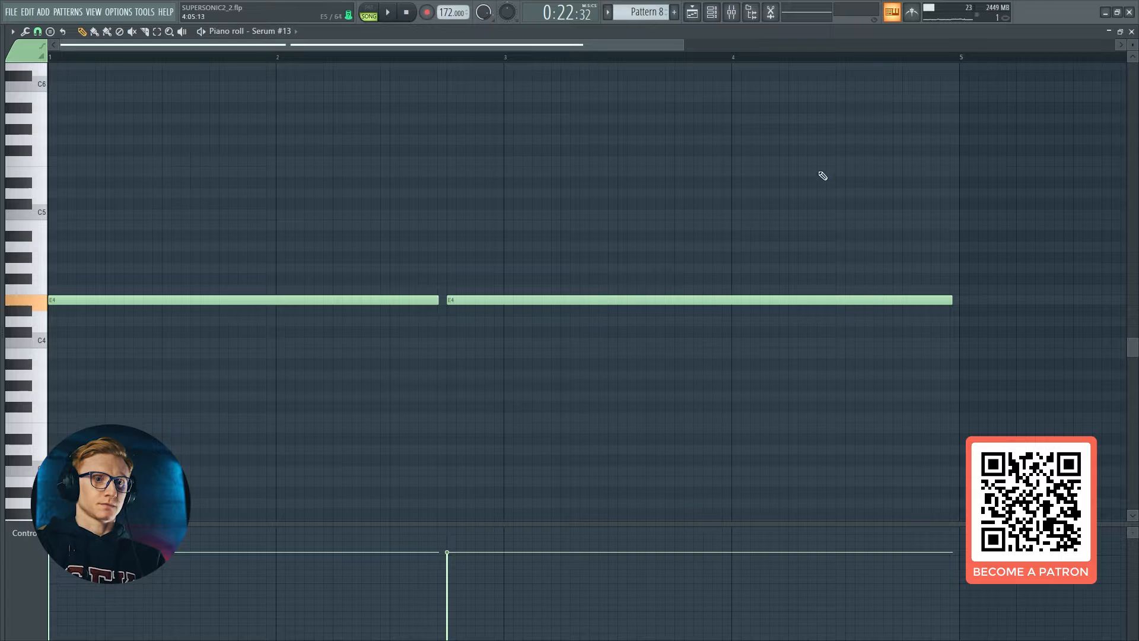
left_click(396, 16)
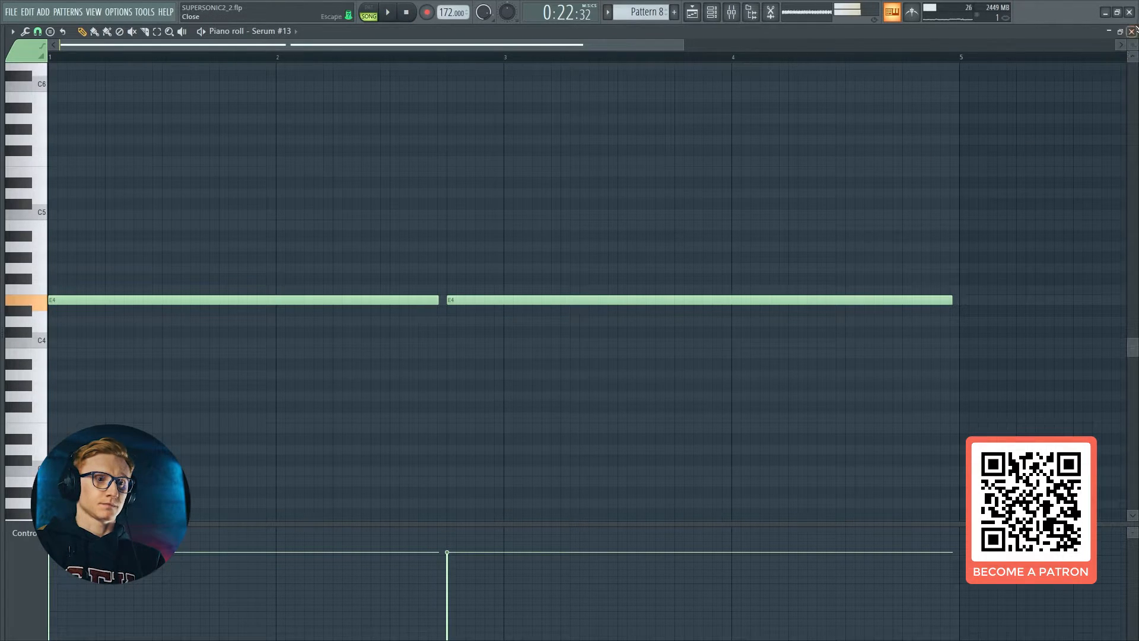
Step: Close the piano roll and clone the Serum channel, leaving the clone's plugin window open for editing
left_click(1131, 31)
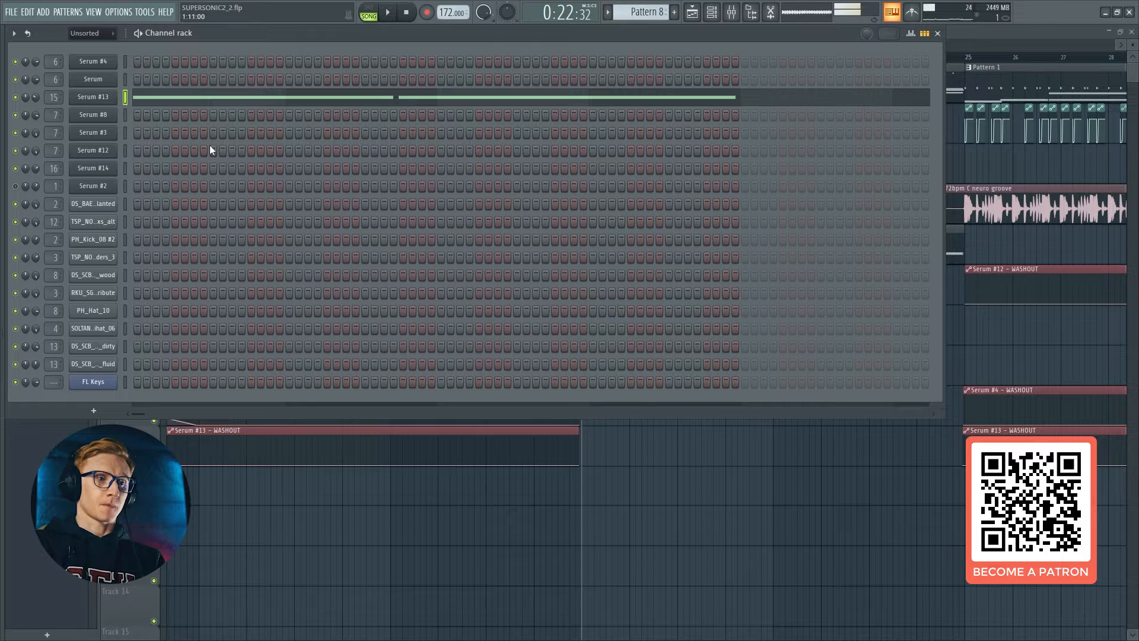
right_click(117, 78)
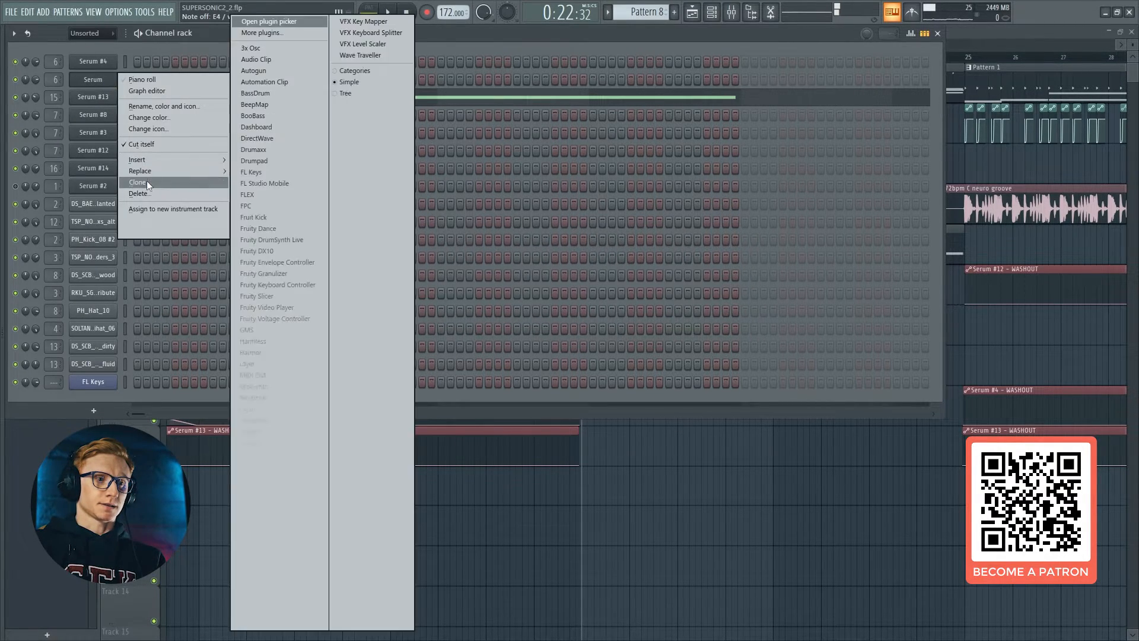
left_click(147, 182)
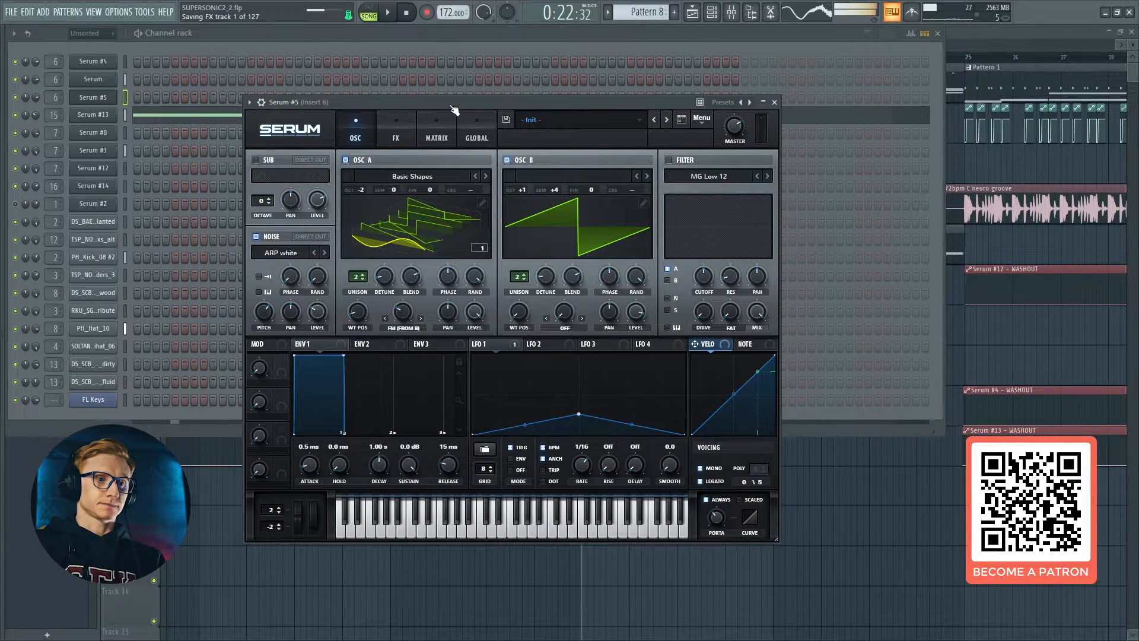
left_click_drag(422, 104, 421, 102)
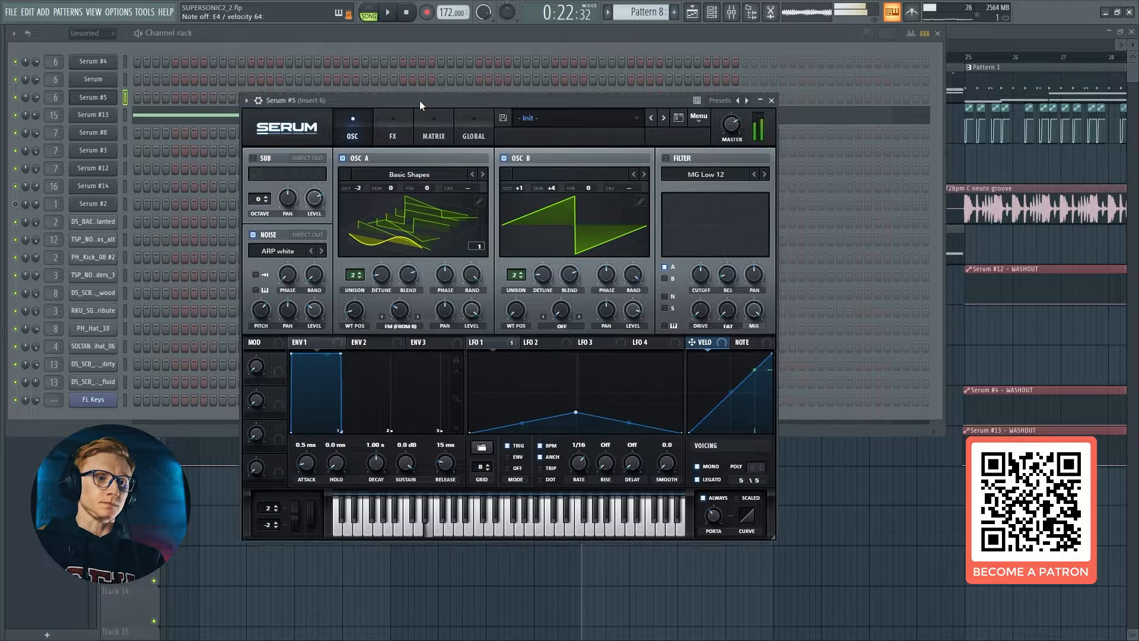
Step: Turn off oscillator A and the noise oscillator in Serum #5, and set oscillator B's semitone offset to 0
left_click(337, 154)
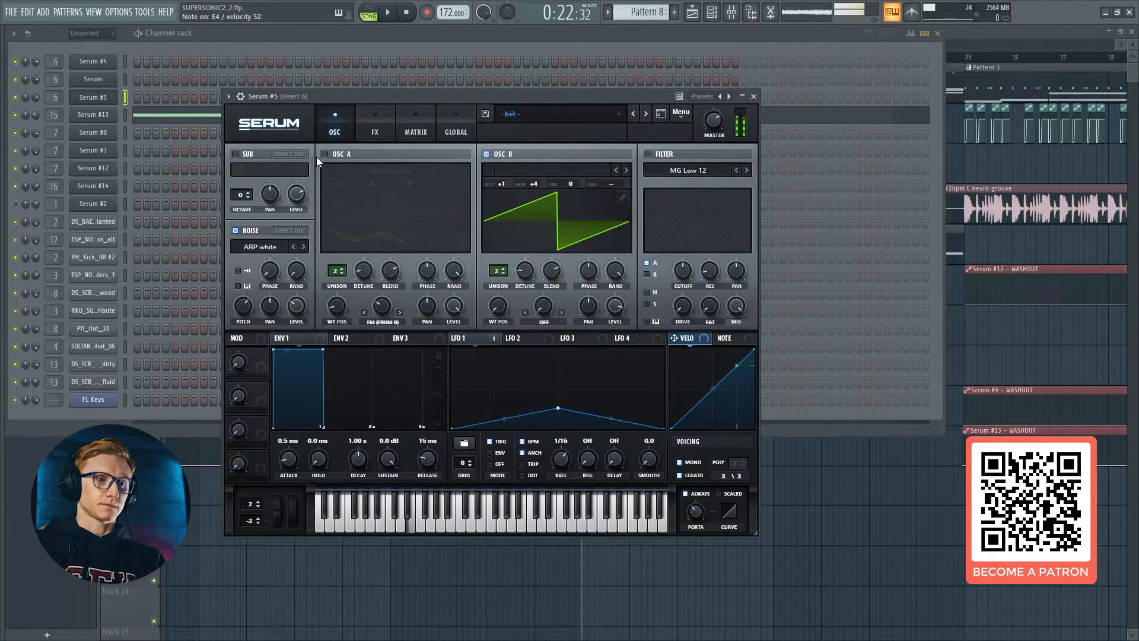
left_click(246, 231)
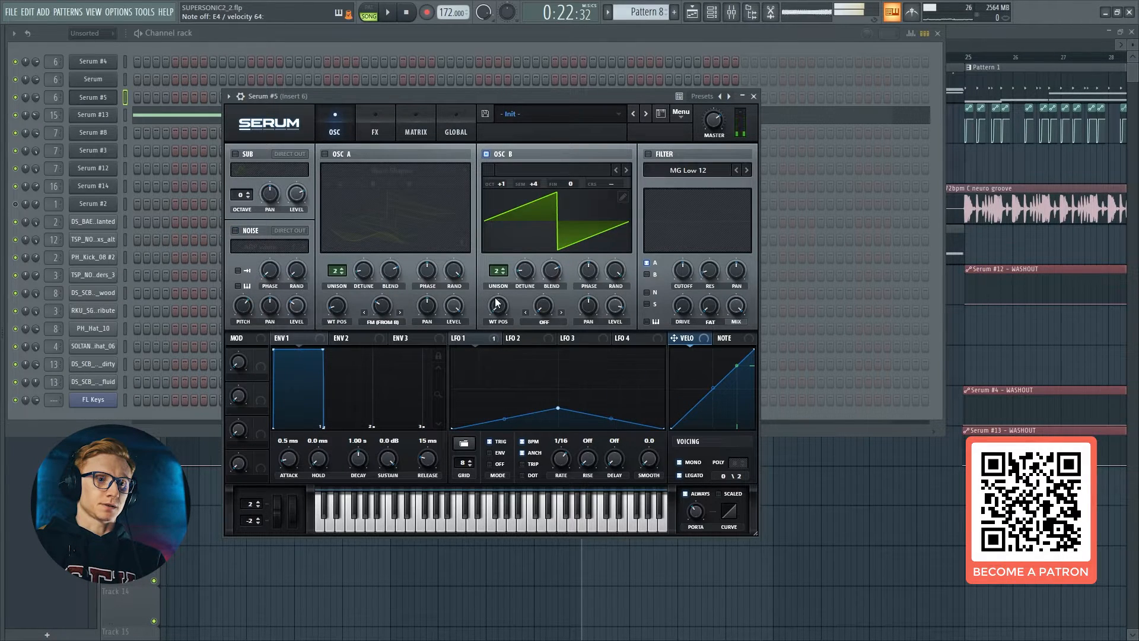
left_click_drag(533, 185, 538, 213)
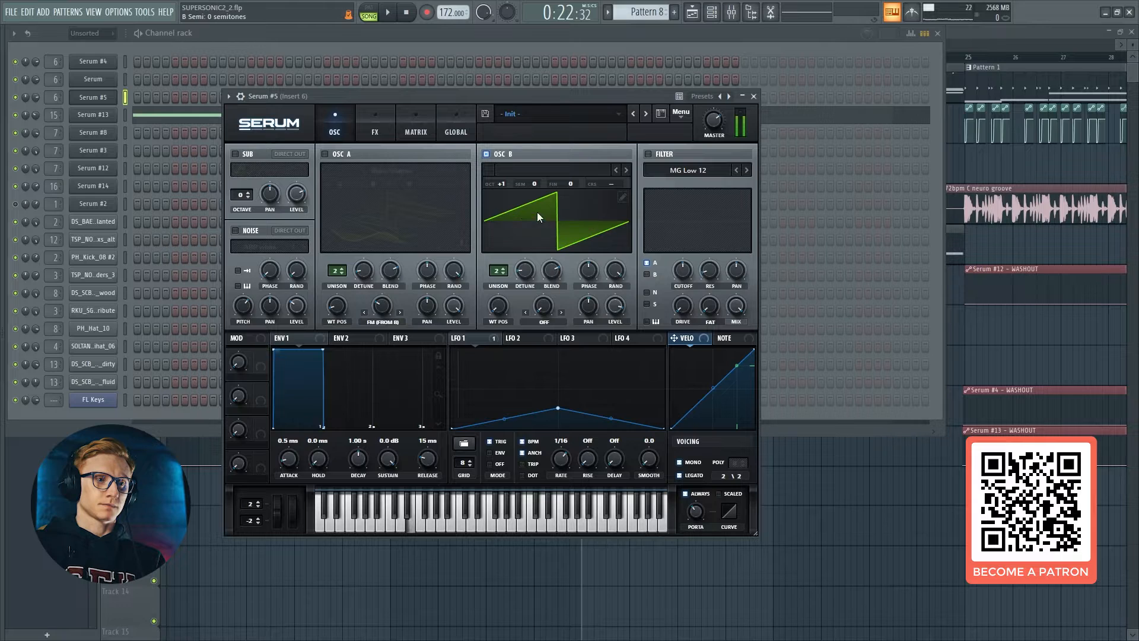
Step: Disable the Hyper/Dimension, Distortion, Flanger, Phaser, Delay and Reverb effects in Serum #5
left_click(363, 134)
left_click(239, 156)
left_click(239, 174)
left_click(239, 192)
left_click(239, 209)
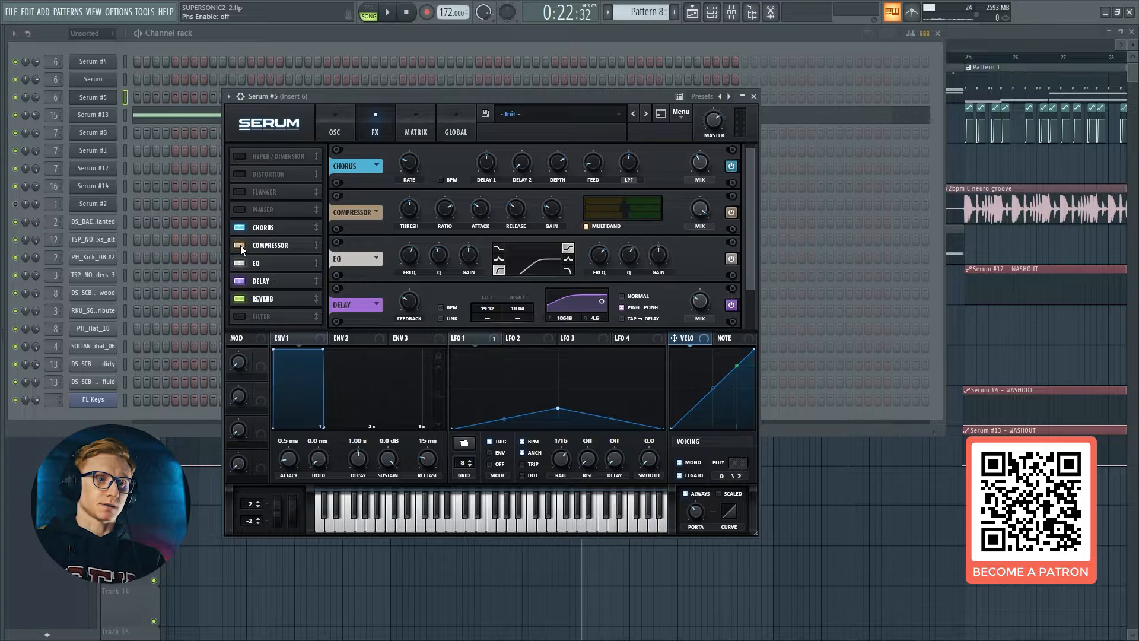
left_click(239, 281)
left_click(239, 298)
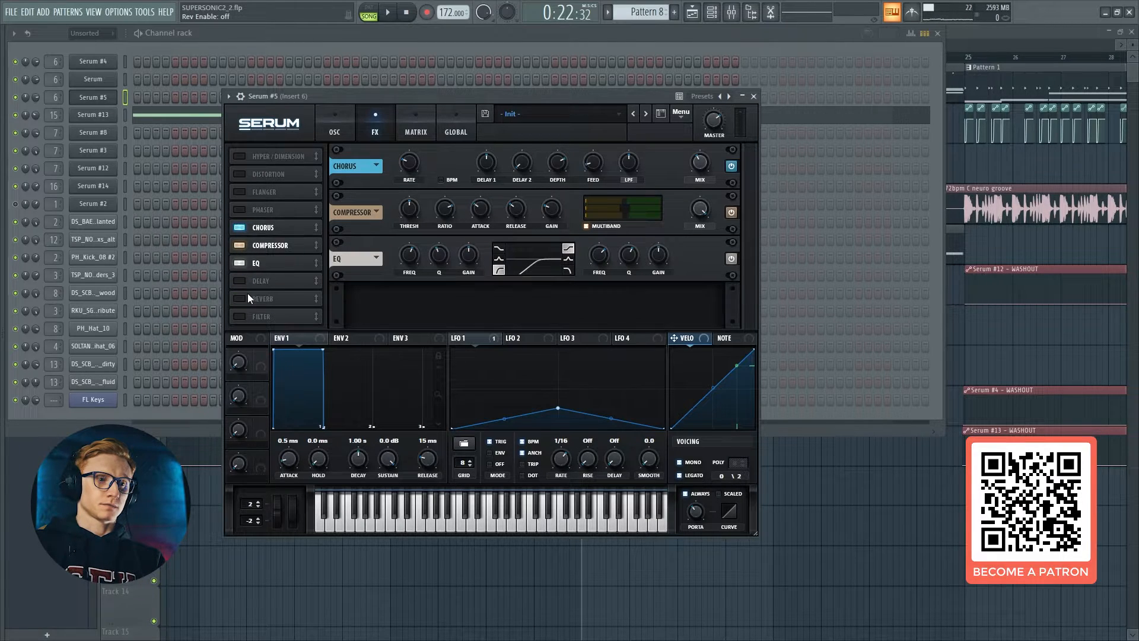
Step: Show LFO 2 in Serum #5 and set the second modulation matrix row's destination to Mast.Tun
left_click(405, 139)
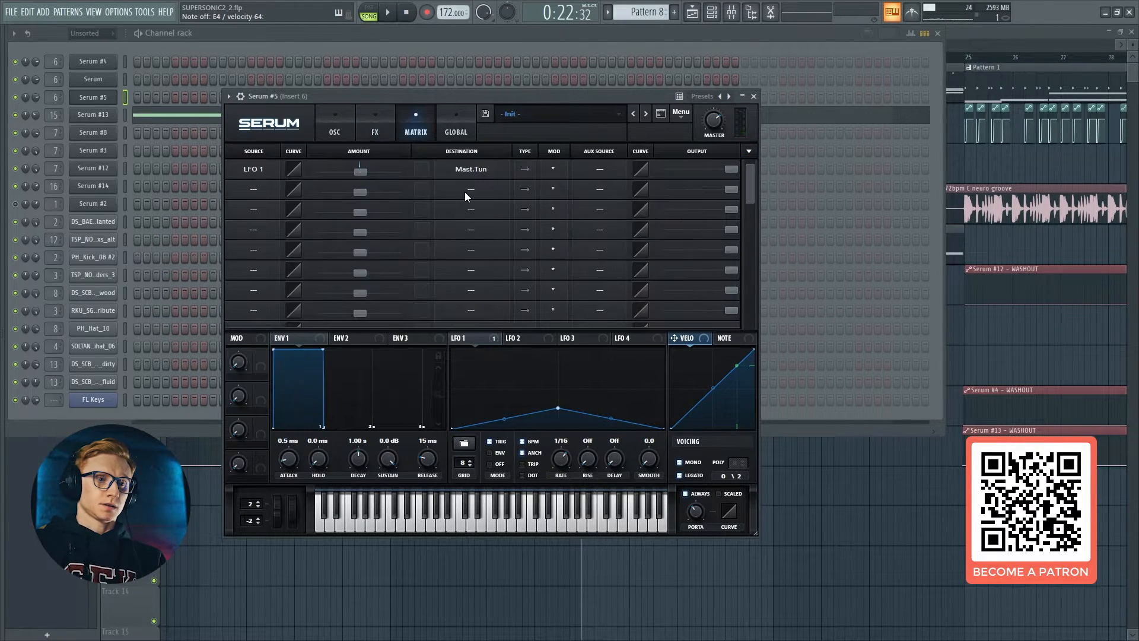
left_click(522, 341)
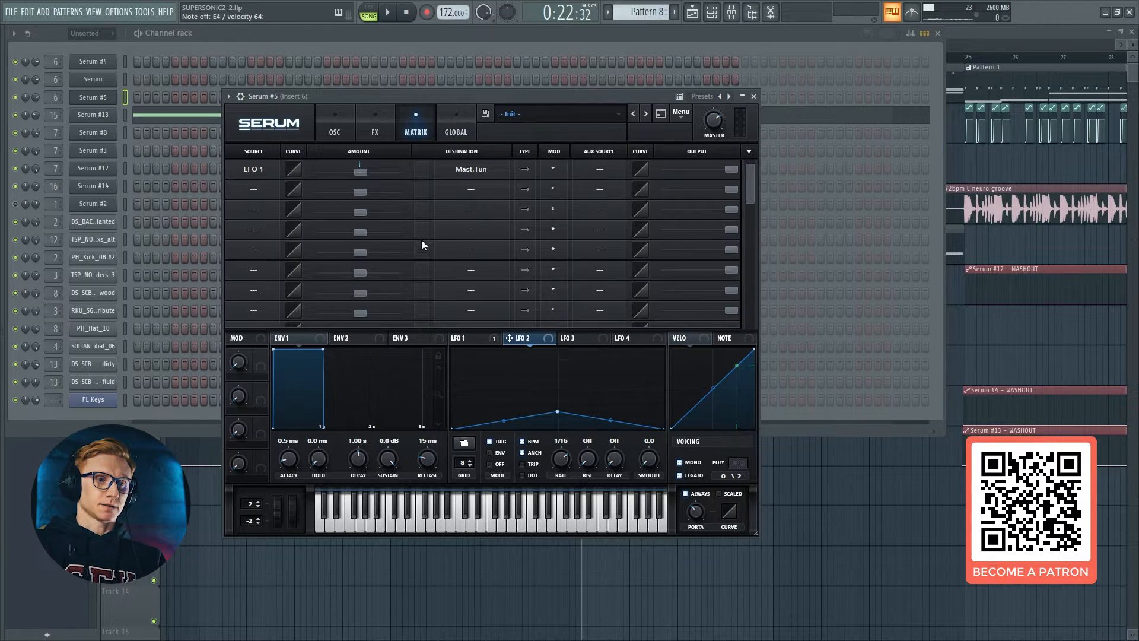
left_click(462, 197)
mouse_move(506, 315)
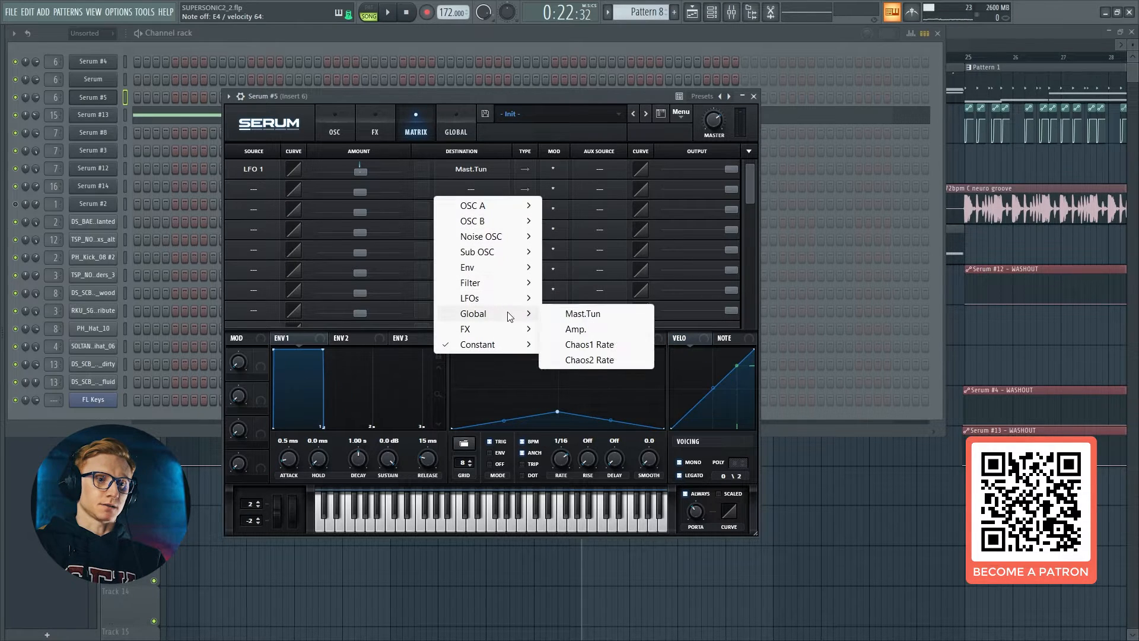
left_click(555, 314)
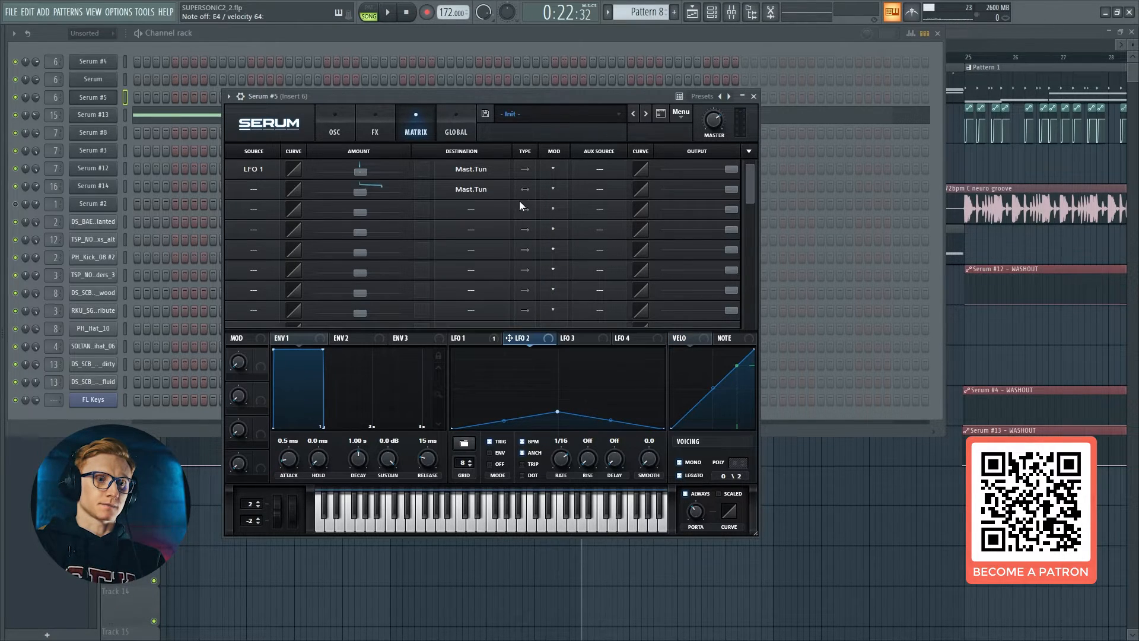
Step: Shape LFO 2 into a curve that decays from the start, and set its rate to 4 bar
double_click(557, 411)
left_click_drag(557, 390, 504, 433)
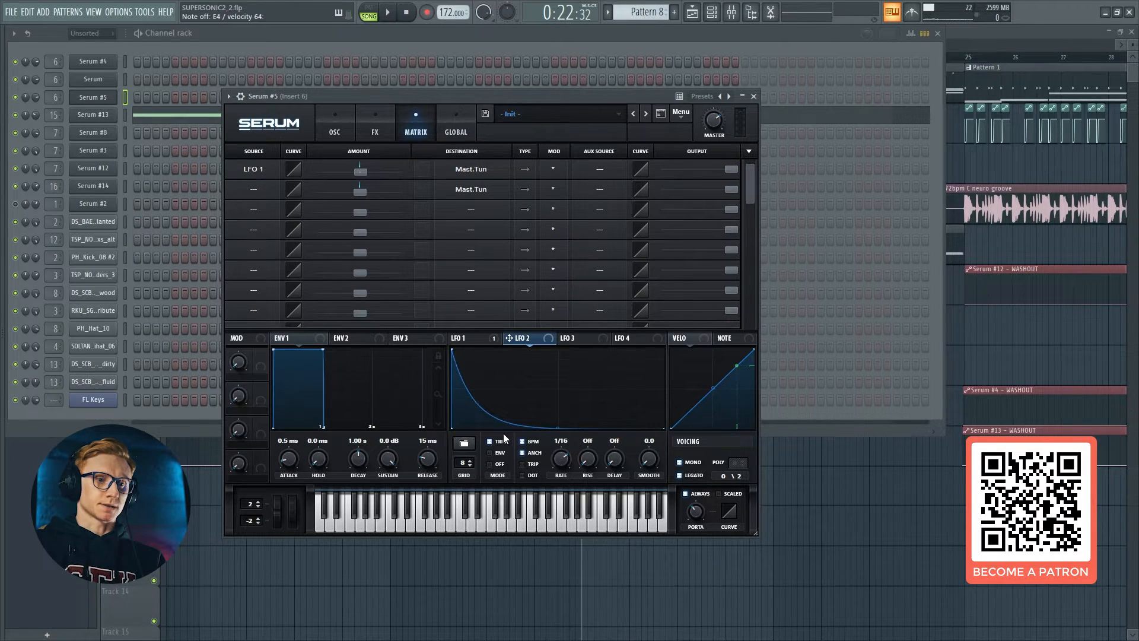
left_click_drag(565, 464, 559, 509)
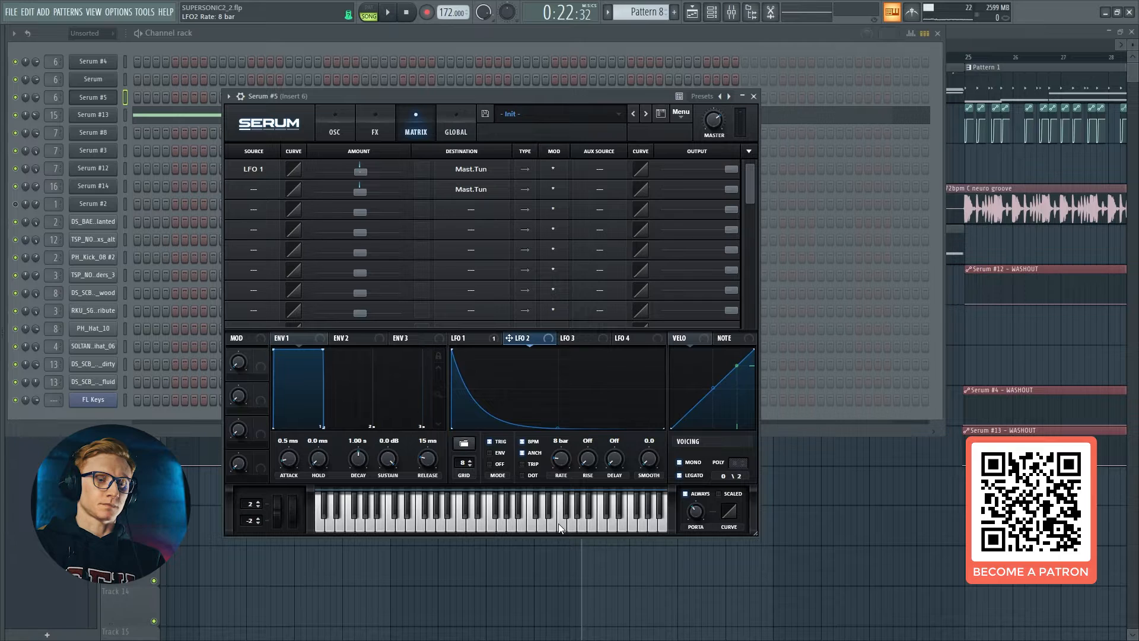
Step: Assign LFO 2 as the second row's source with a small amount, and make the LFO 2 decay much steeper
left_click(253, 190)
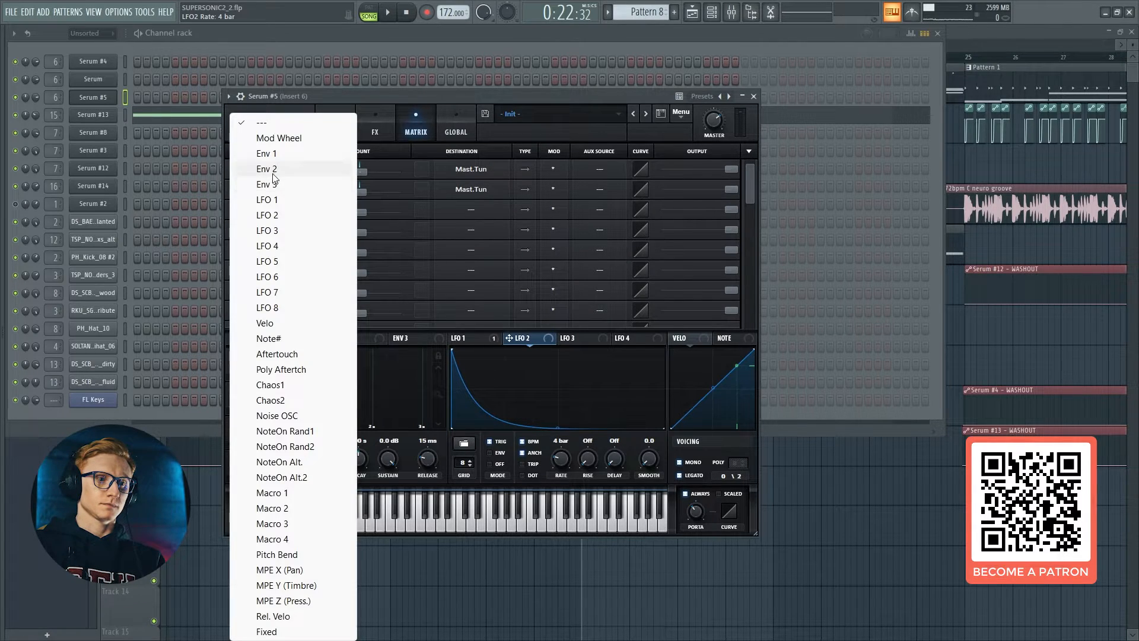
left_click(286, 216)
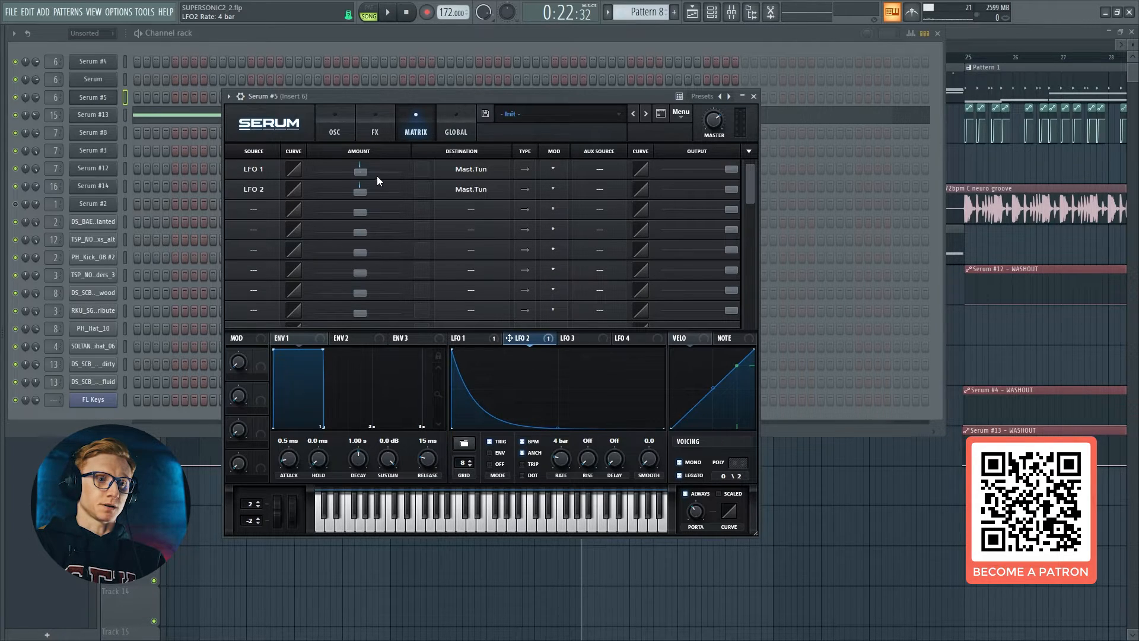
left_click_drag(361, 189, 366, 190)
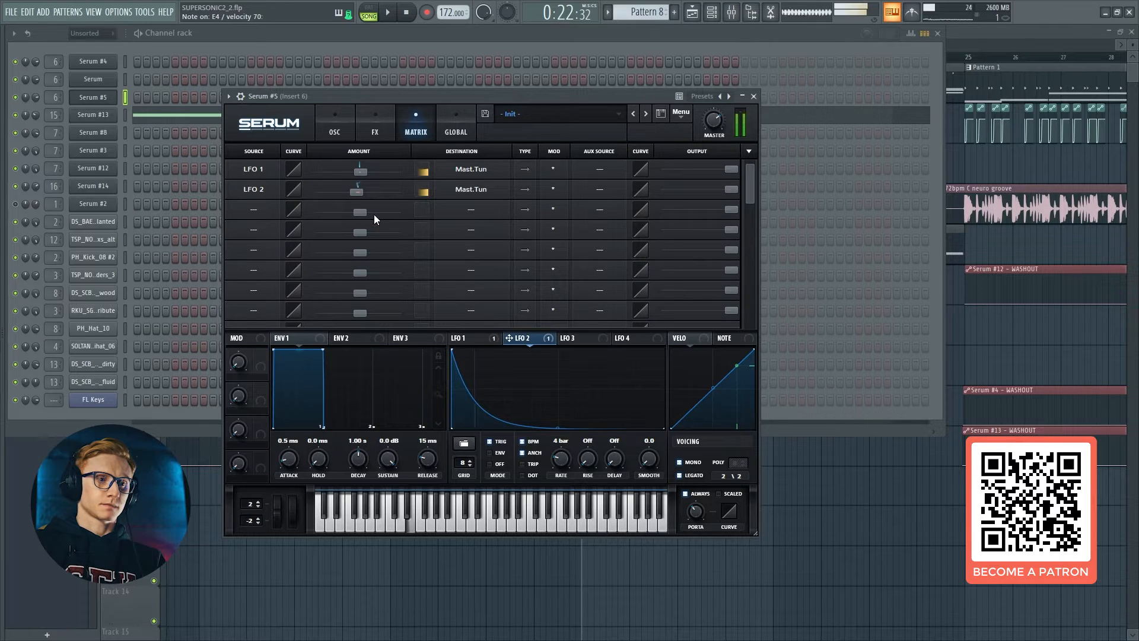
double_click(550, 426)
left_click_drag(550, 426, 482, 431)
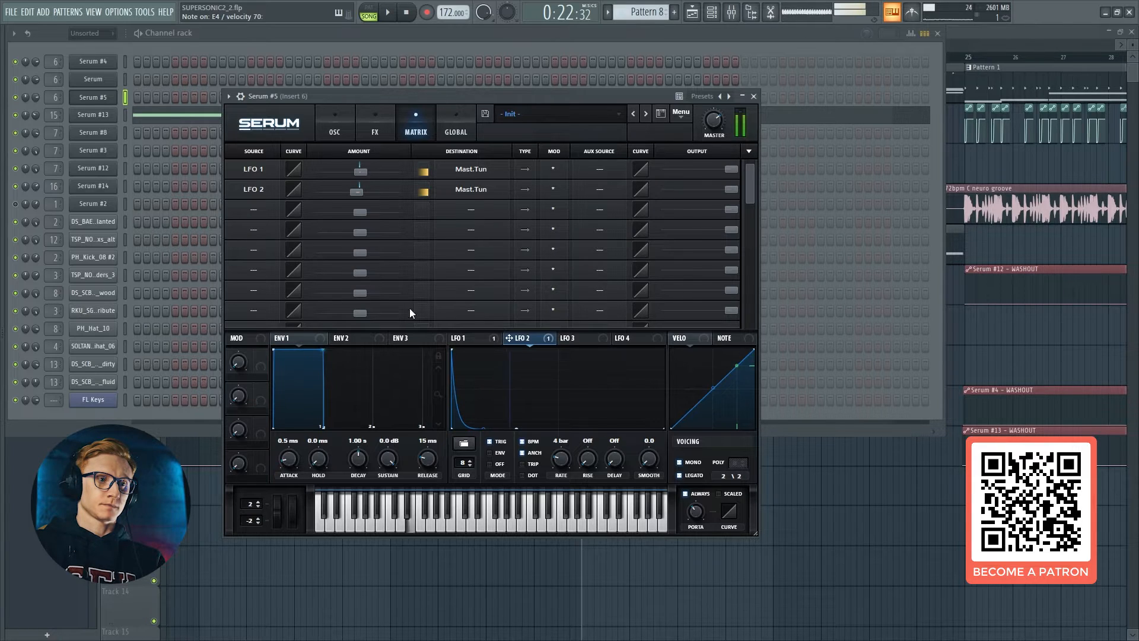
Step: Route Serum #5 to mixer track 15 and move the Serum #13 notes to the Serum #5 channel
left_click(106, 98)
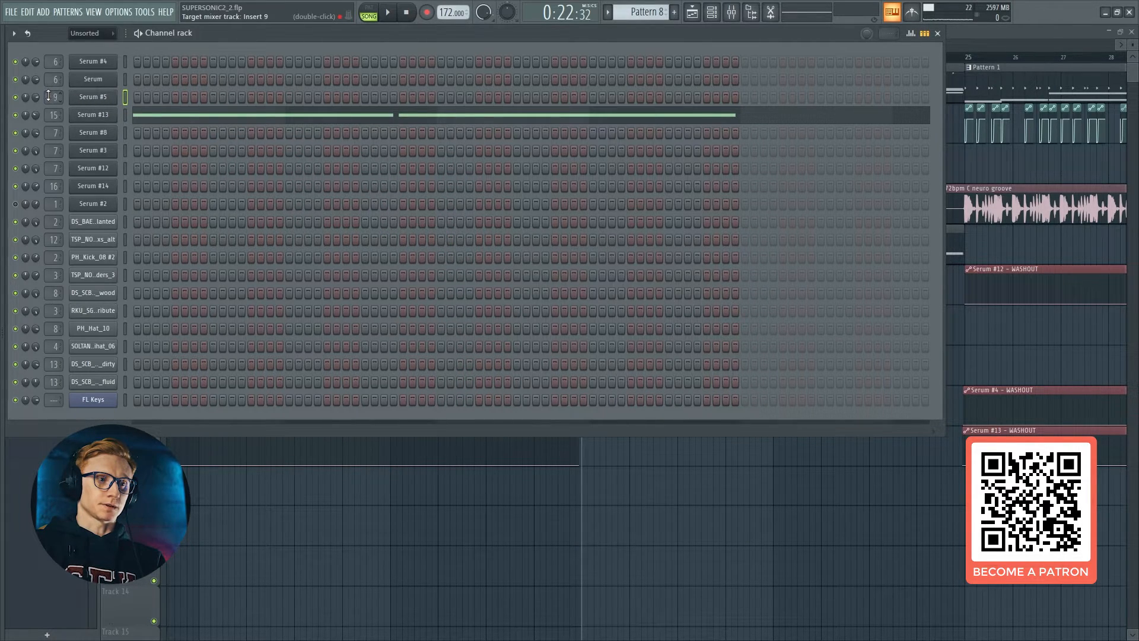
scroll(46, 96, "up", 2)
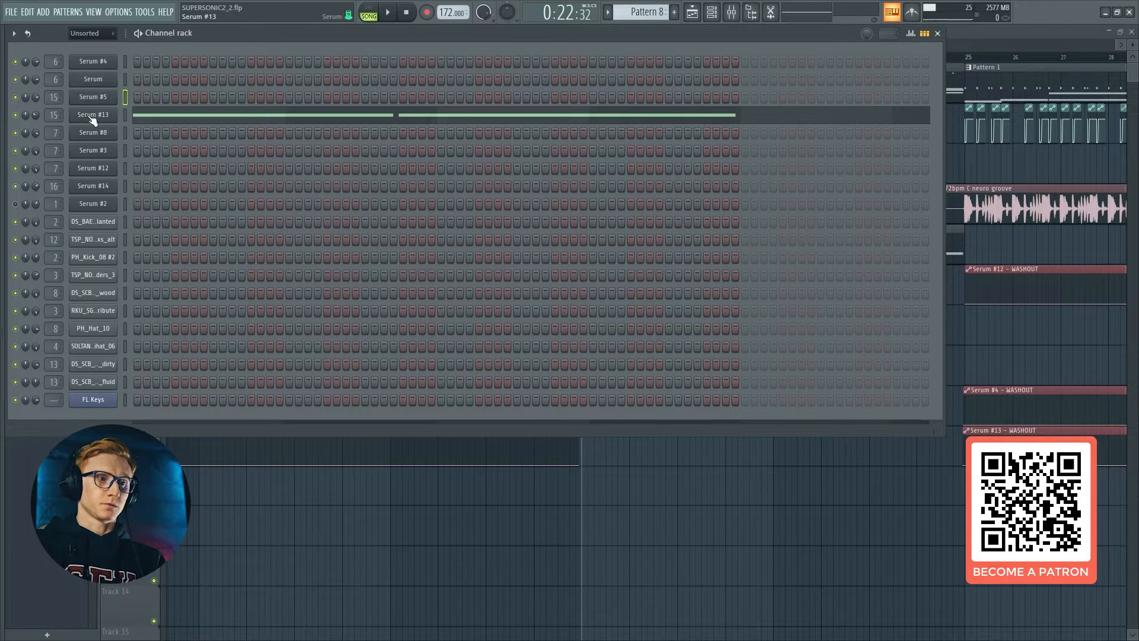
left_click(124, 98)
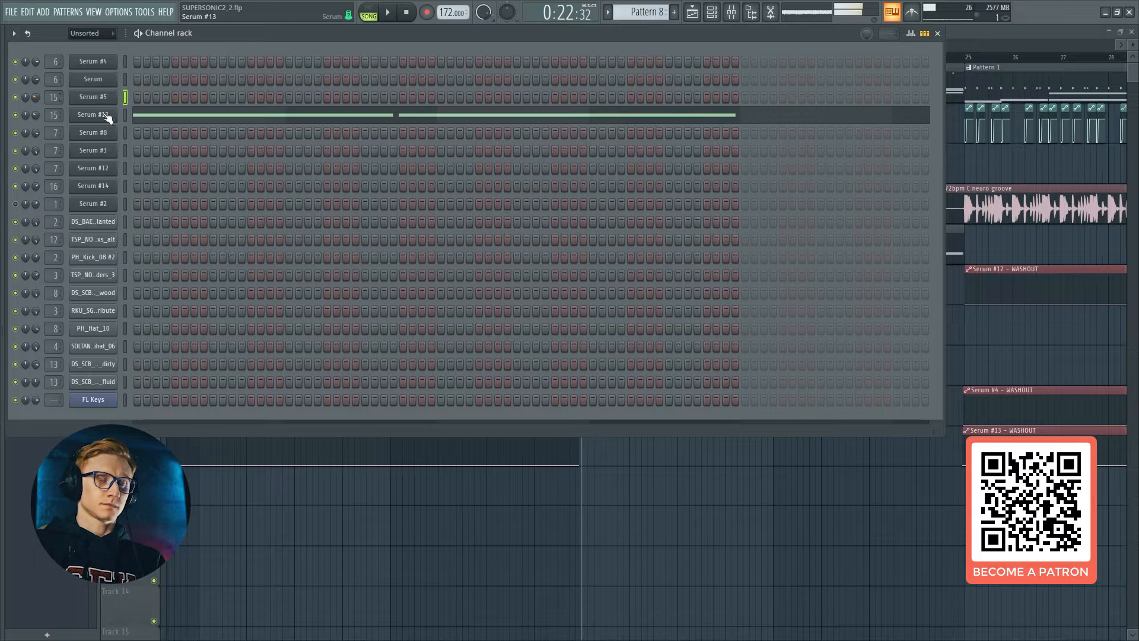
key("F6")
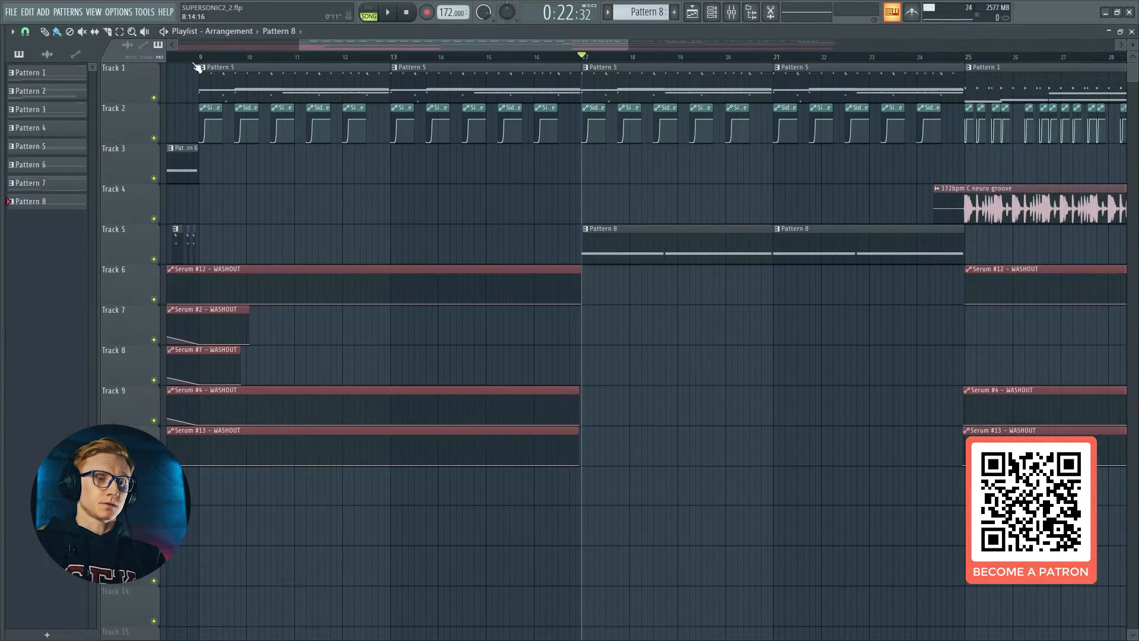
Step: Play the arrangement from bar 17 and slightly raise the middle point of Serum #5's LFO 2 curve
left_click(387, 13)
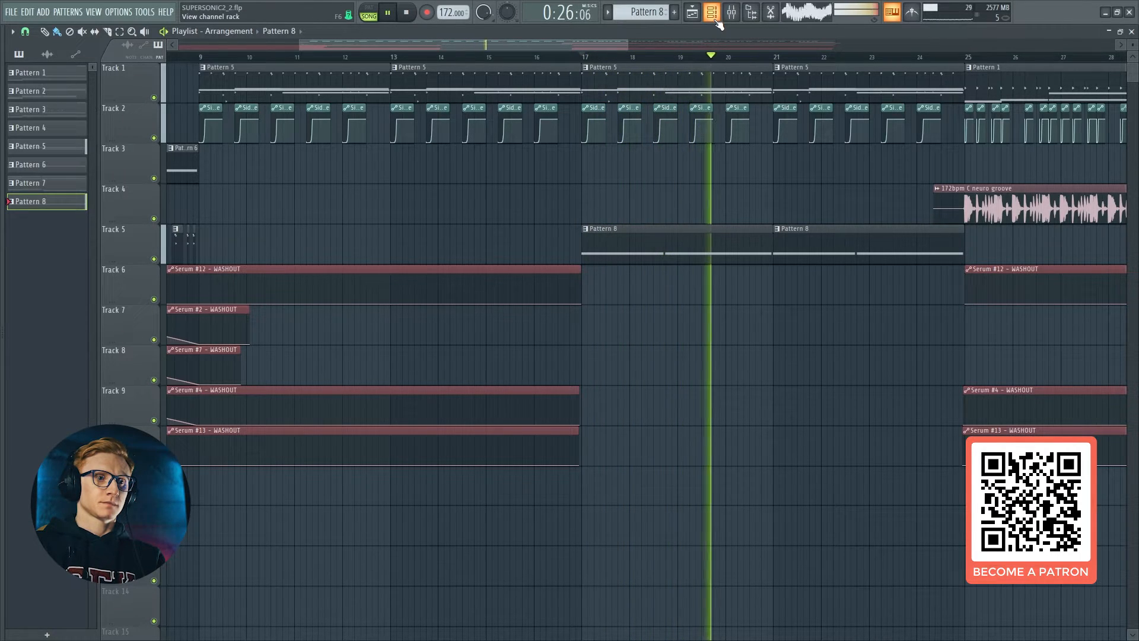
key("F6")
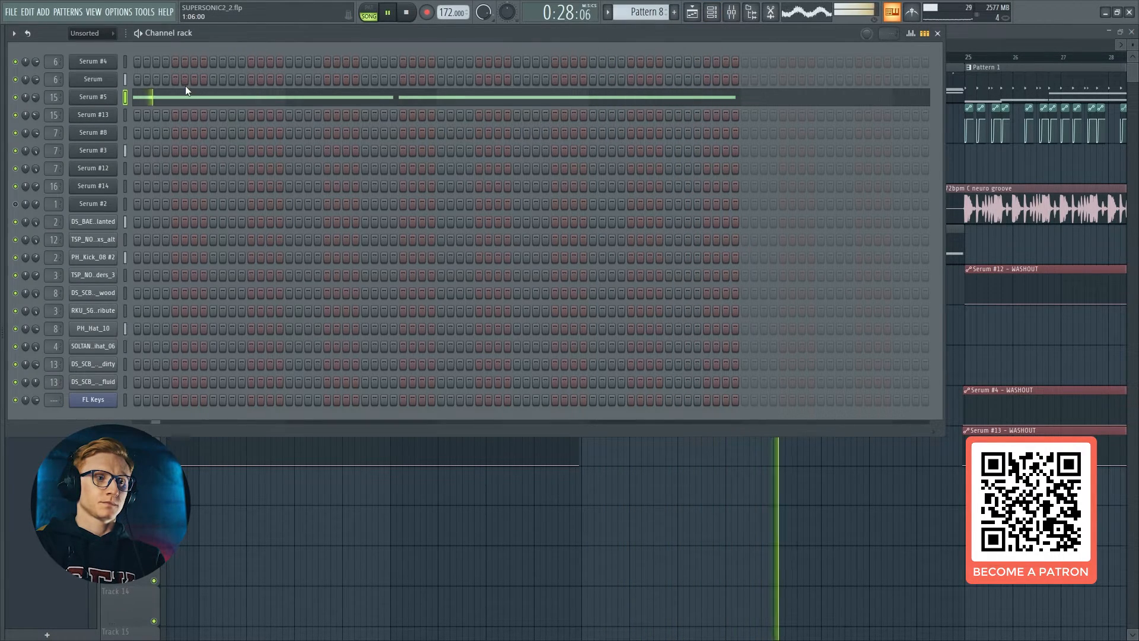
left_click(101, 96)
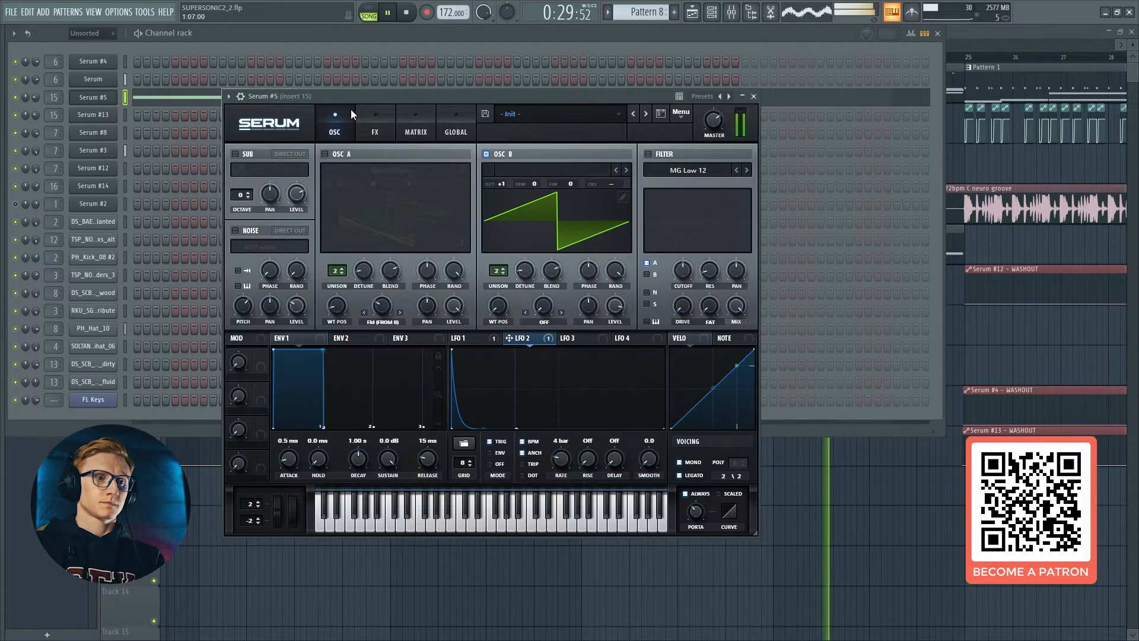
left_click(407, 13)
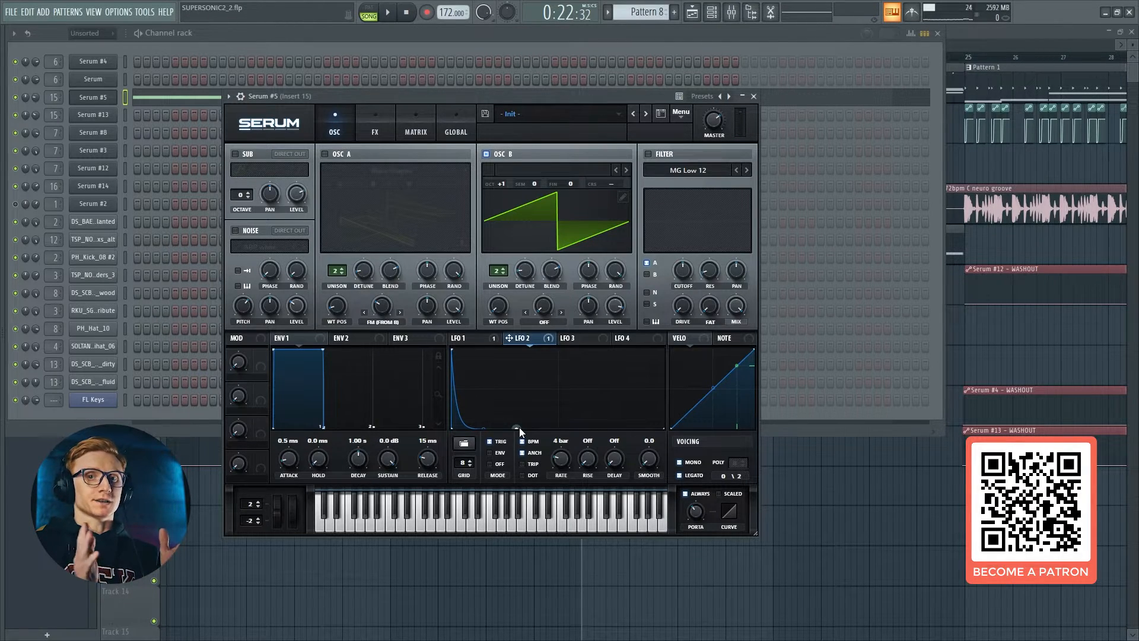
left_click_drag(519, 427, 521, 425)
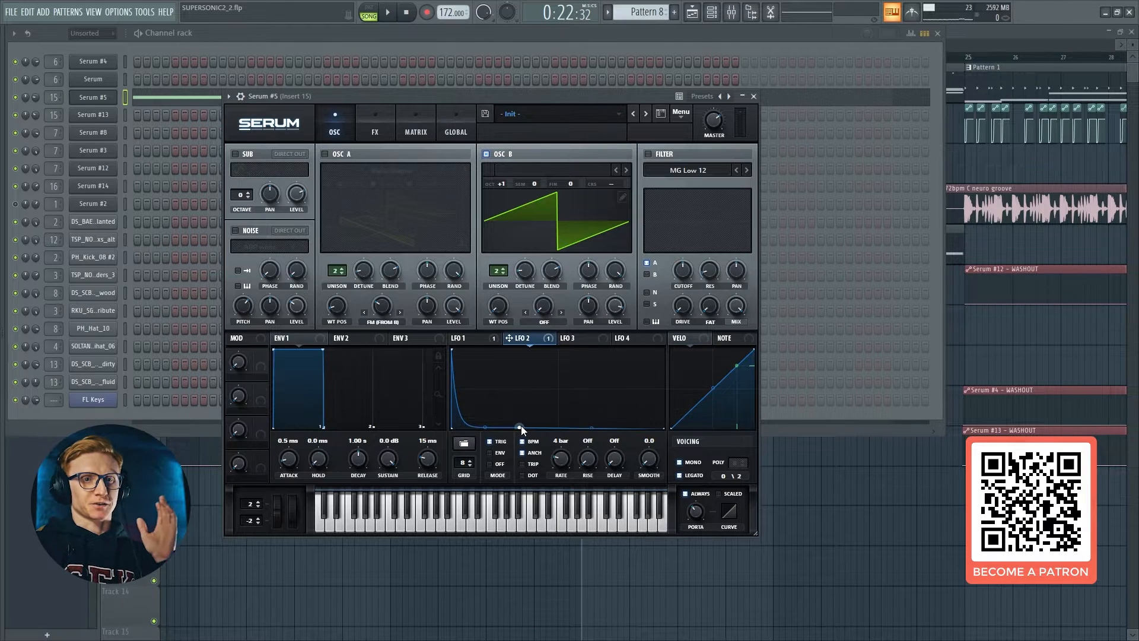
left_click(96, 98)
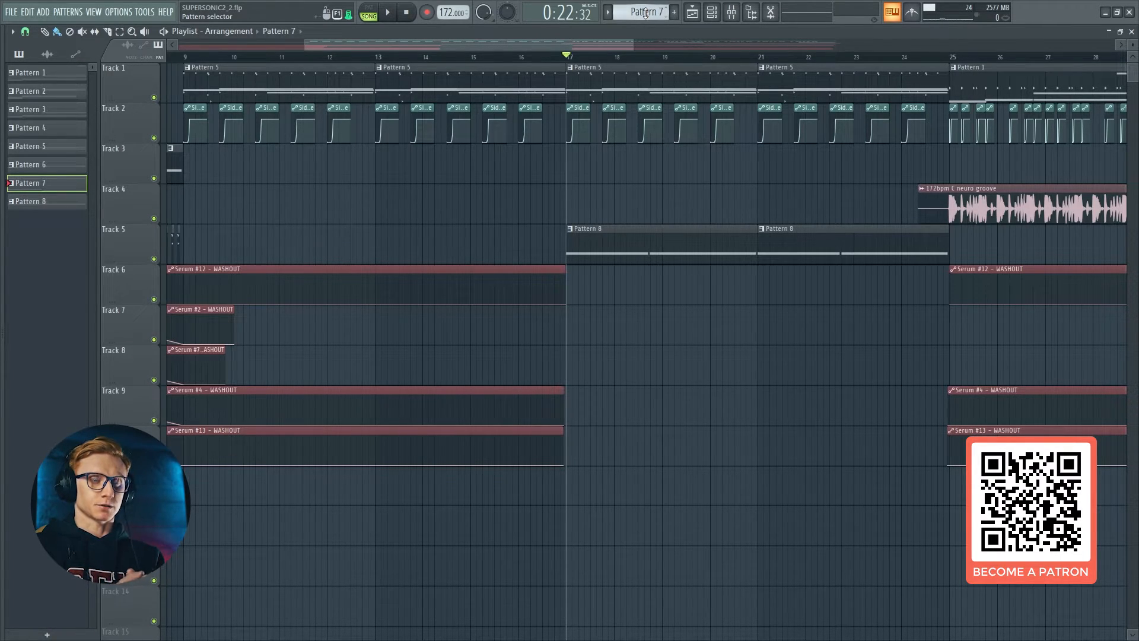
Step: Play Pattern 7 with its FL Keys part in pattern mode
left_click(711, 12)
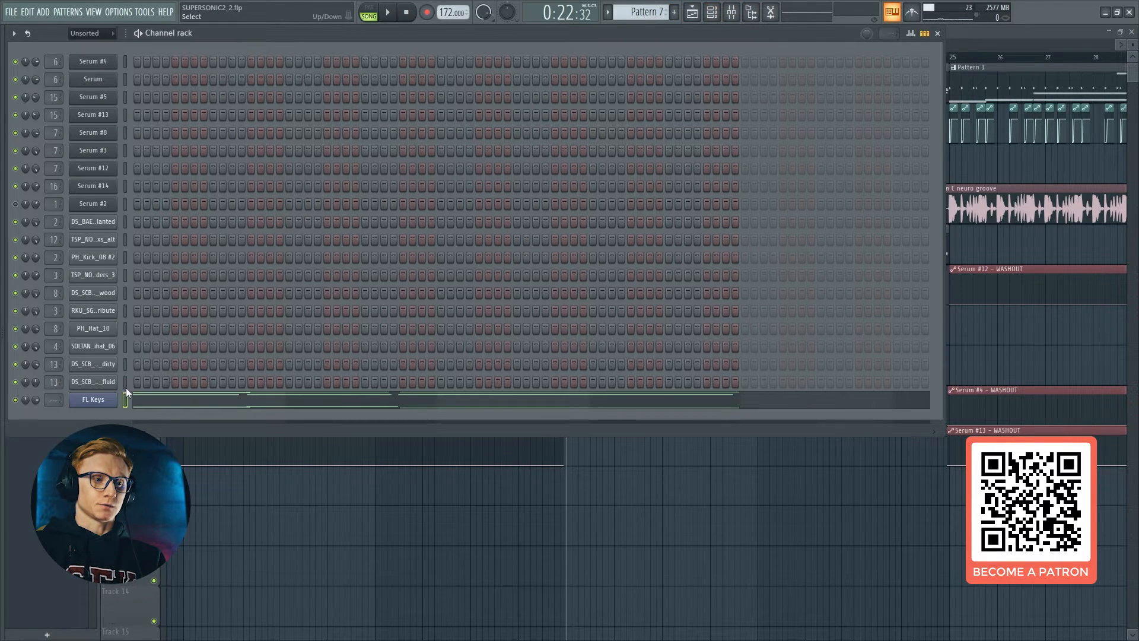
left_click(369, 13)
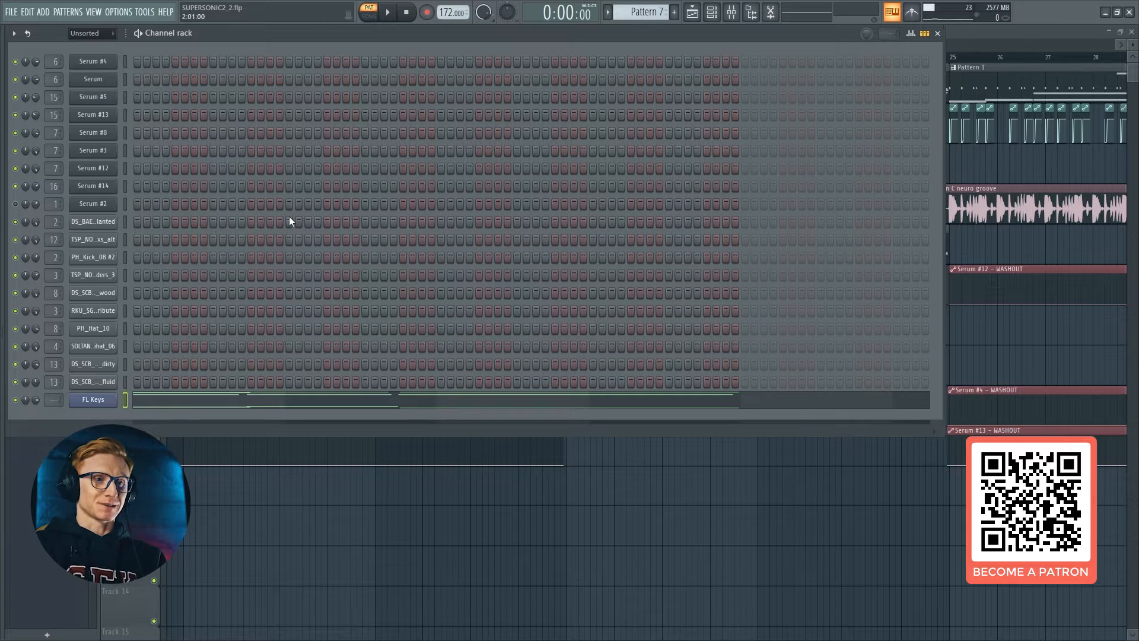
left_click(387, 12)
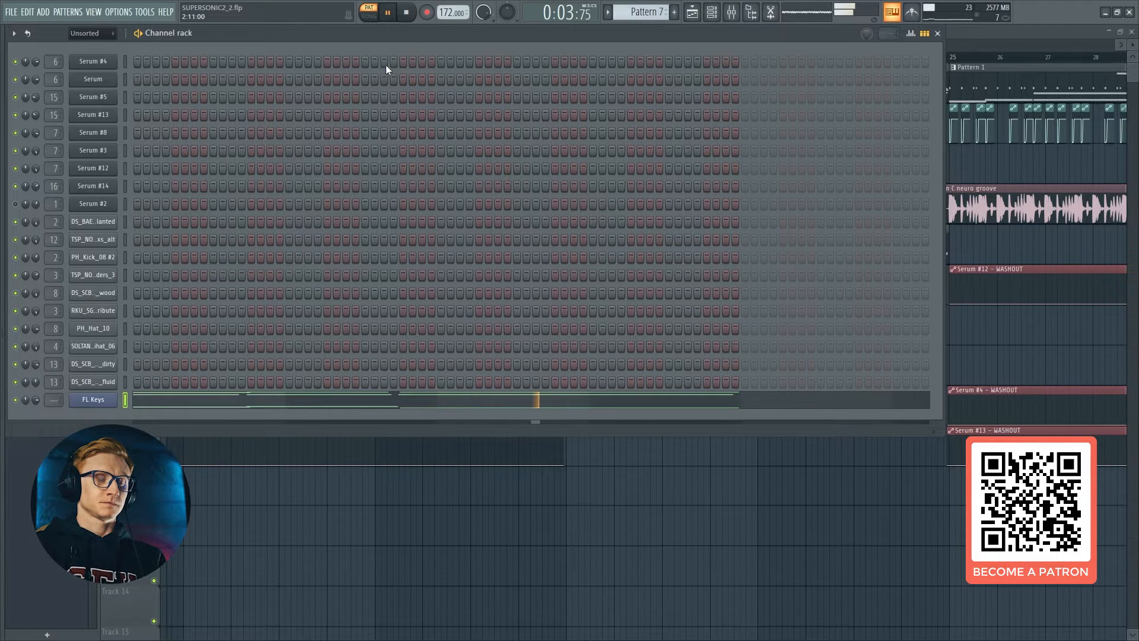
left_click(409, 17)
Step: Examine the FL Keys notes of Pattern 7 in the piano roll, playing them through and auditioning E3
left_click(213, 398)
mouse_move(140, 223)
left_mouse_down()
mouse_move(355, 132)
mouse_move(525, 98)
left_mouse_up()
left_click(387, 12)
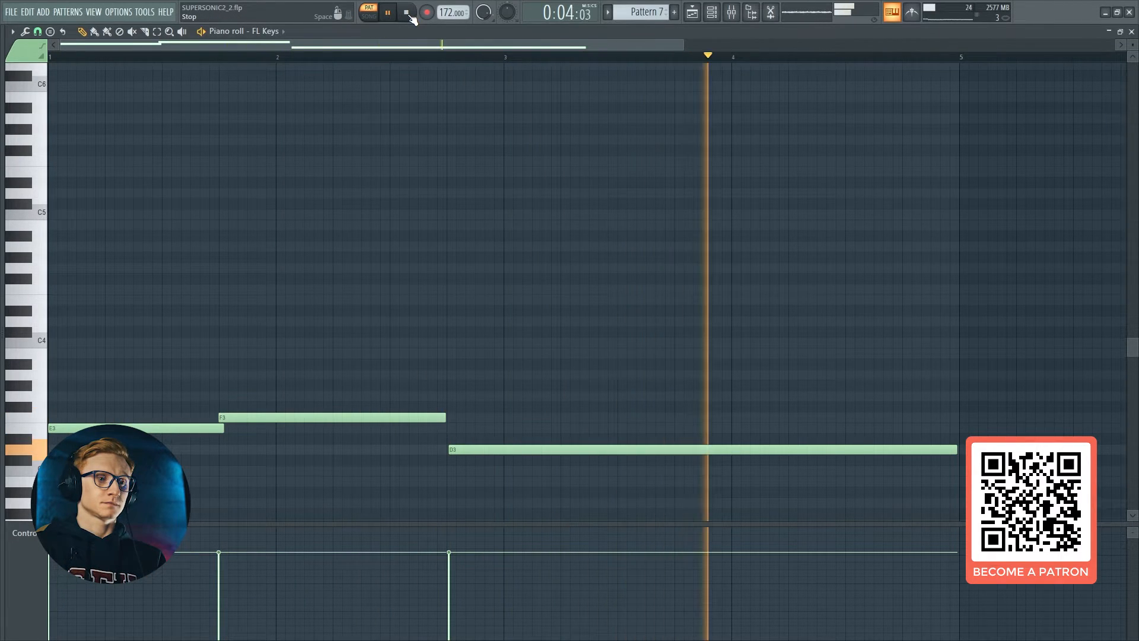
left_click(406, 13)
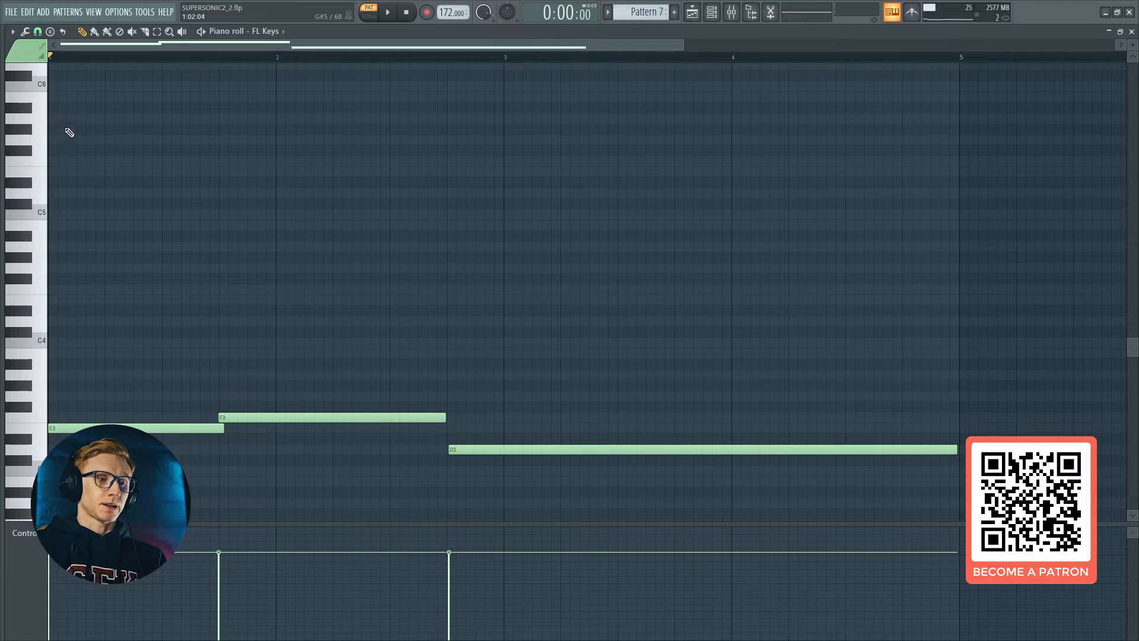
left_click(47, 428)
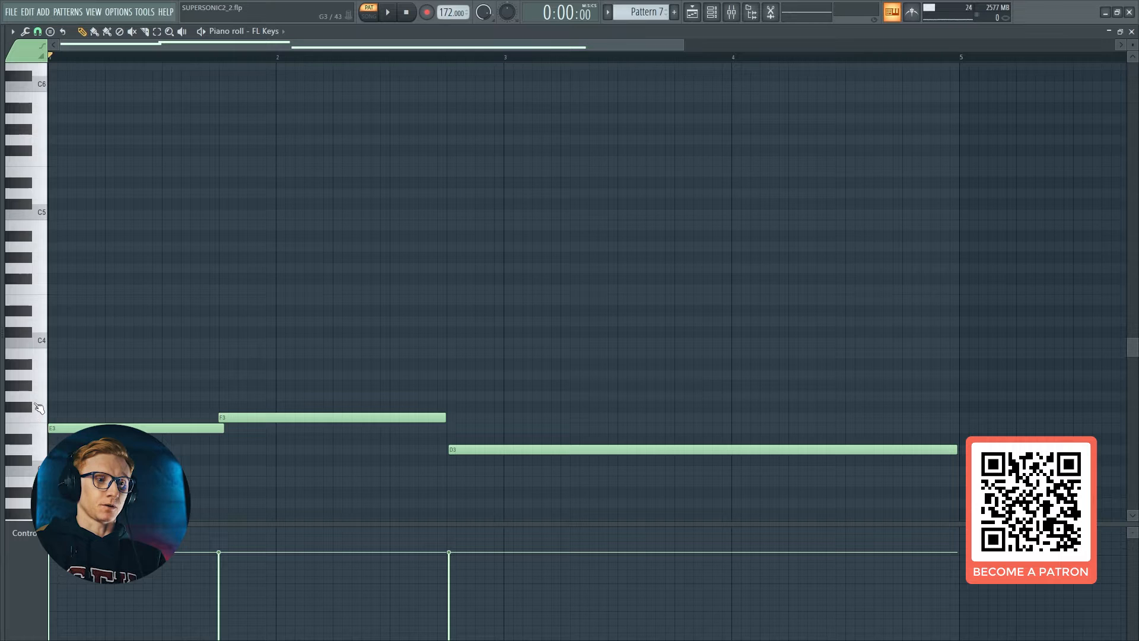
Step: Draw a G#5, A5, A5 top line above the three FL Keys notes, extend the last note to about the end of bar 4, and play it
left_click(33, 391)
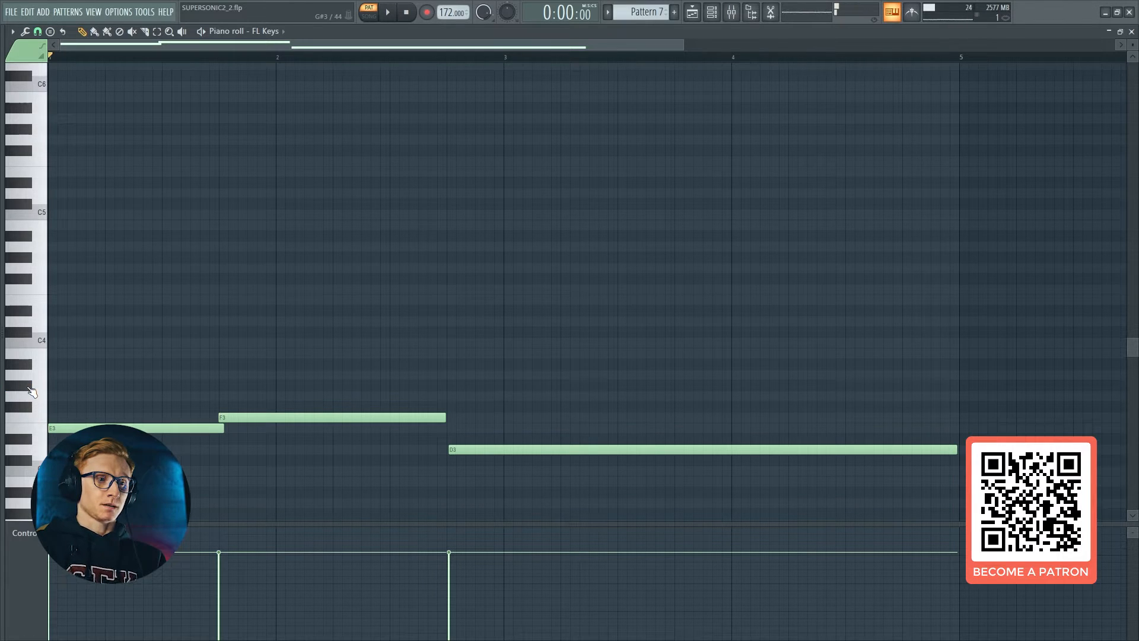
scroll(55, 223, "up", 1)
left_click(210, 128)
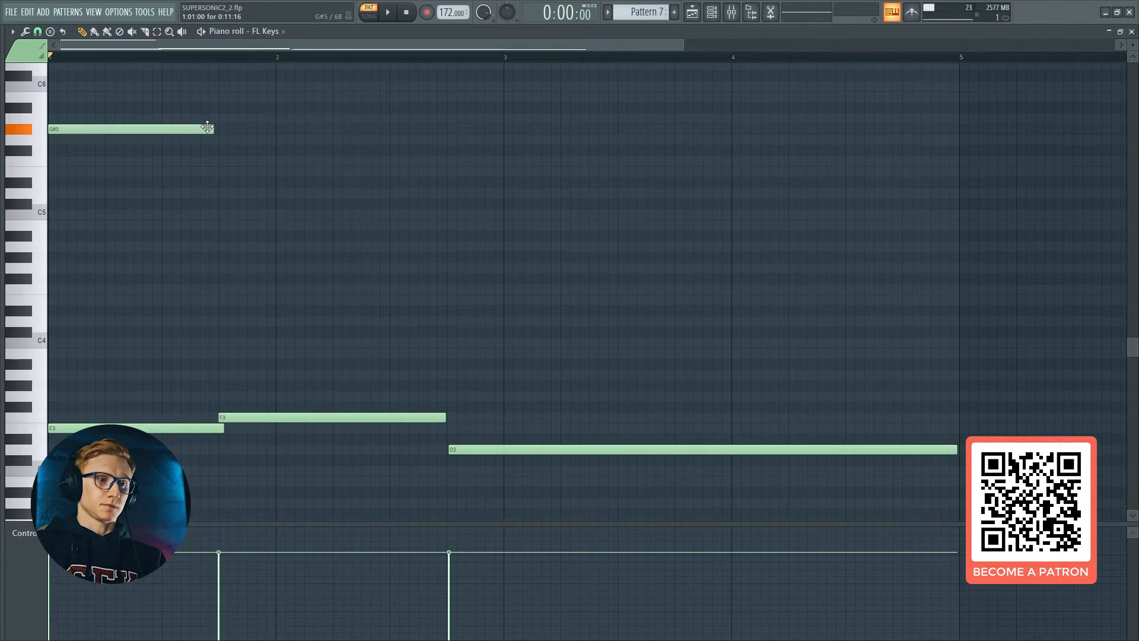
left_click(220, 118)
left_click(383, 107)
right_click(383, 108)
left_click_drag(386, 117, 437, 117)
left_click(449, 118)
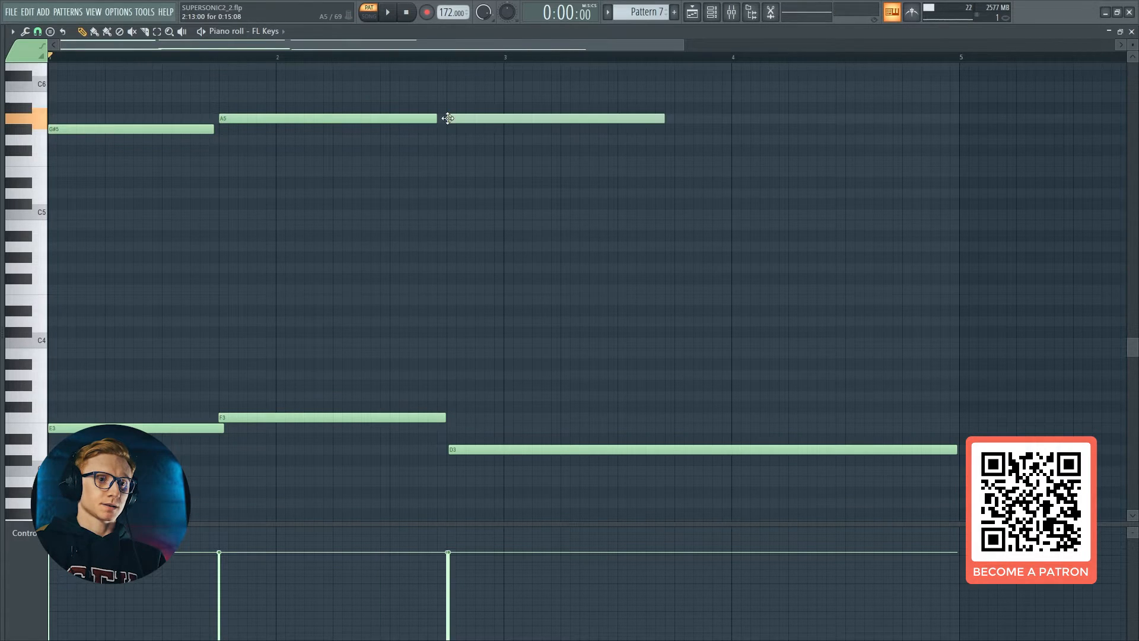
left_click_drag(666, 118, 953, 122)
left_click(387, 13)
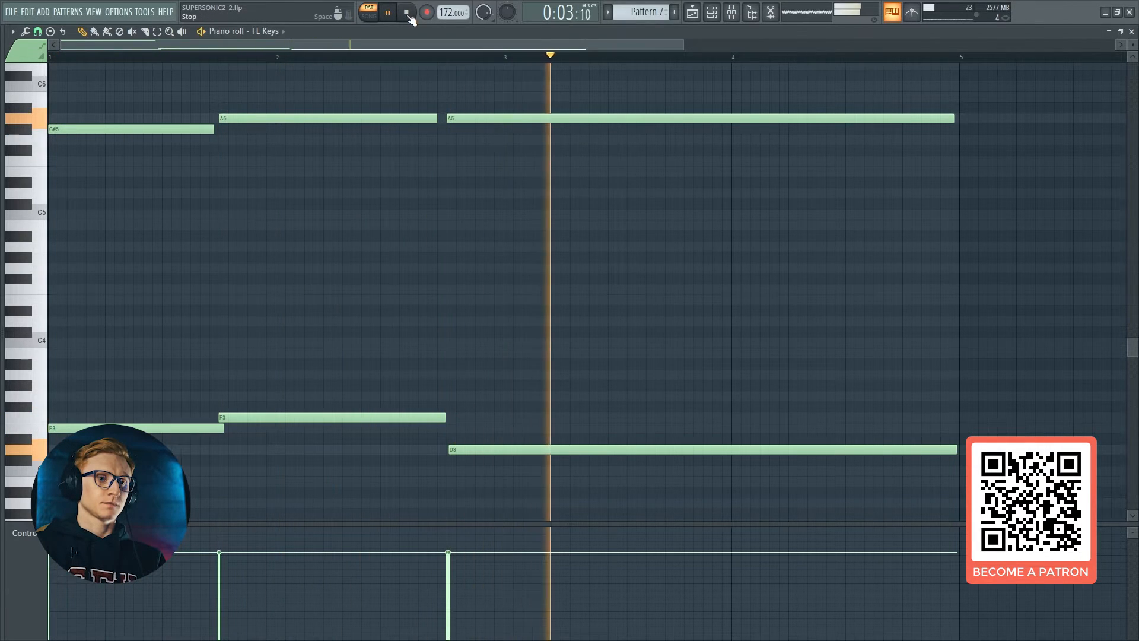
left_click(407, 13)
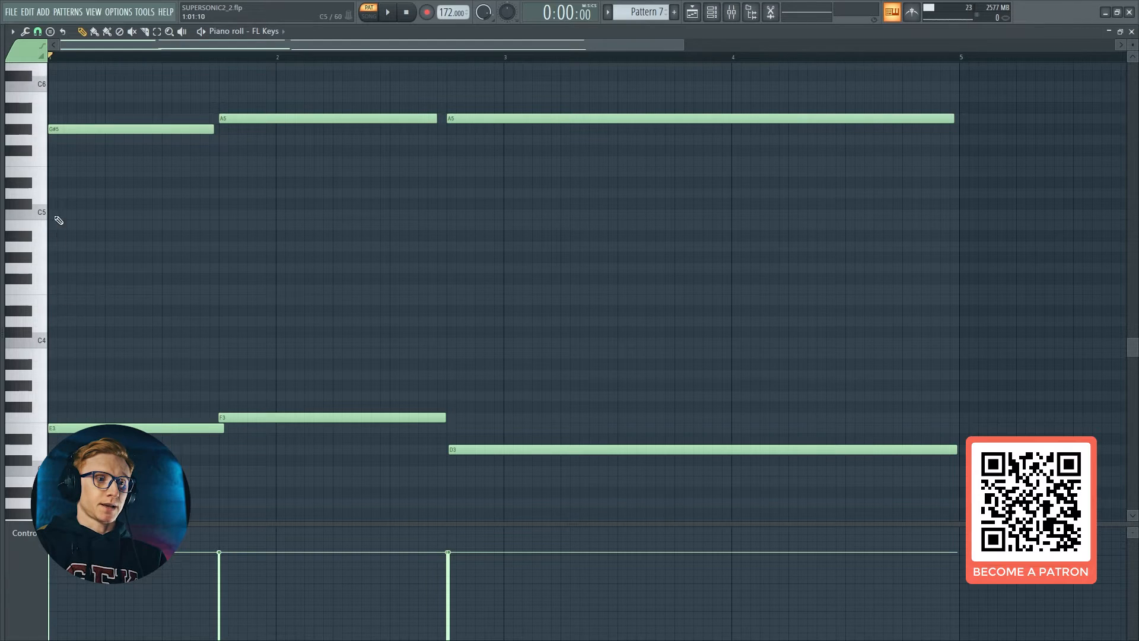
Step: Add an E5 note under each G#5 and A5 note with roughly matching lengths, and play the chords
left_click(44, 173)
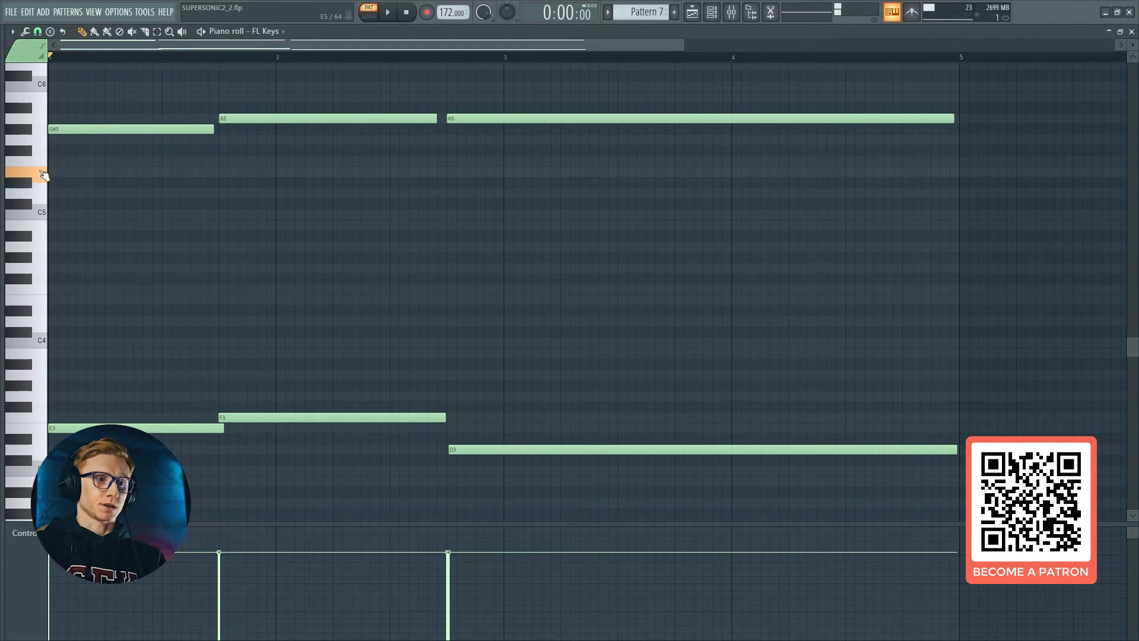
left_click(66, 172)
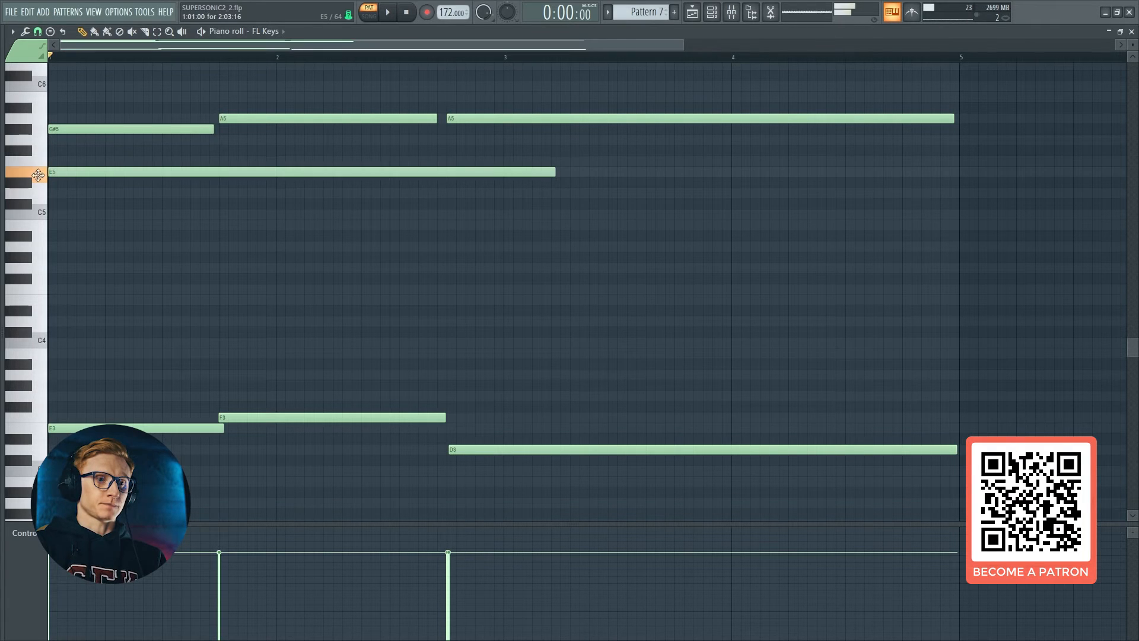
left_click(559, 183)
right_click(562, 186)
left_click_drag(556, 172, 202, 153)
left_click(223, 172)
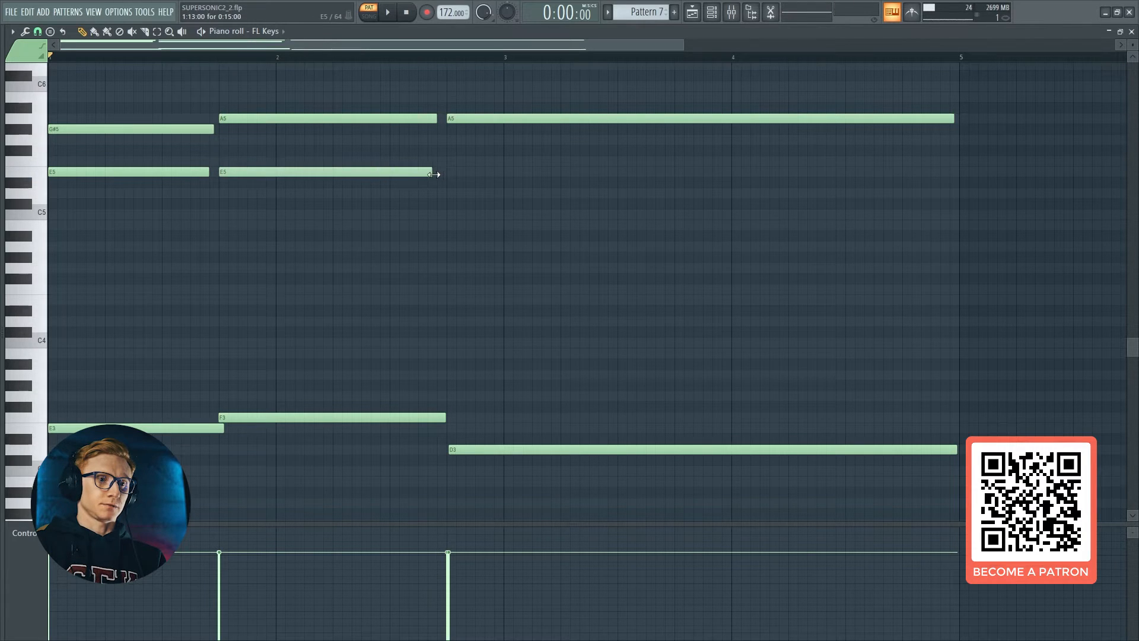
left_click(447, 172)
left_click_drag(660, 171, 913, 181)
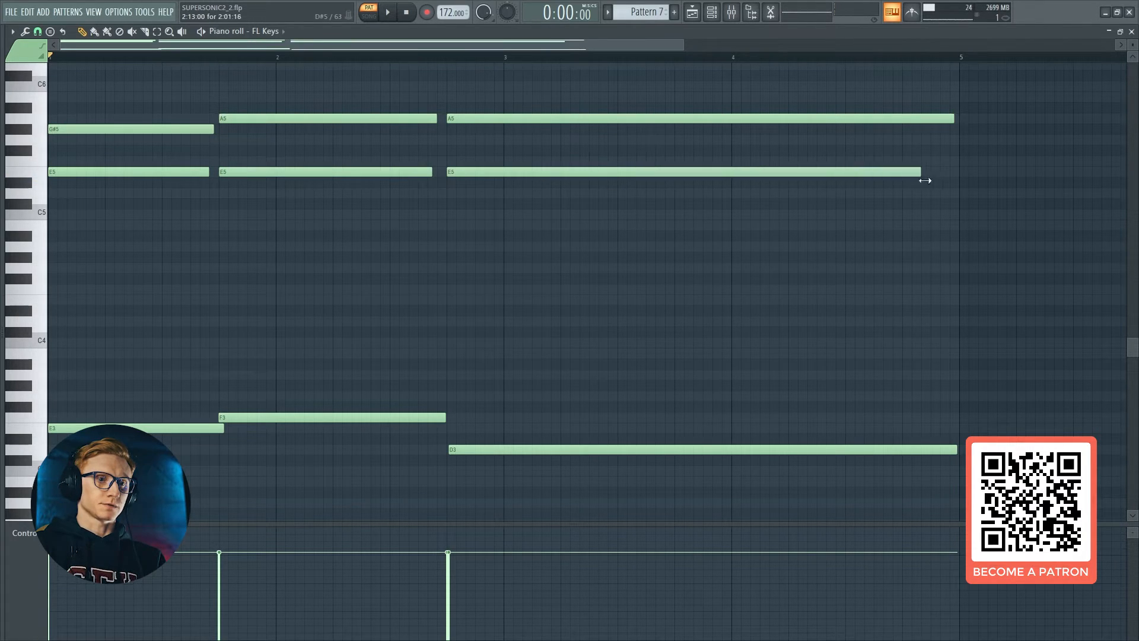
left_click(396, 17)
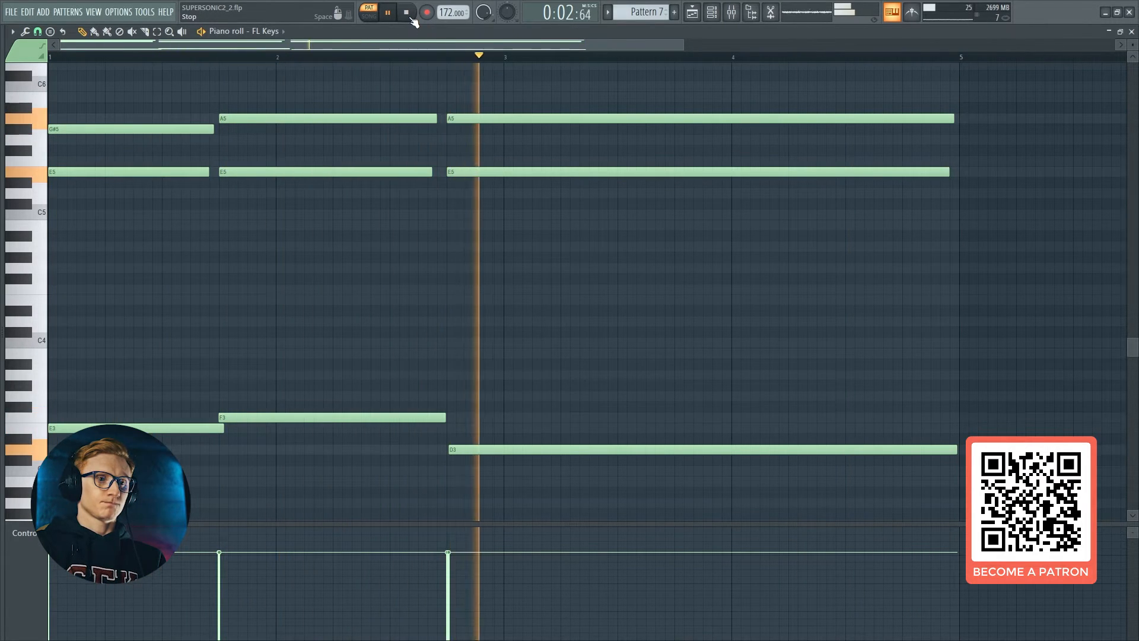
left_click(406, 12)
Step: Close the FL Keys piano roll and display Pattern 5 in the channel rack
scroll(362, 224, "up", 1)
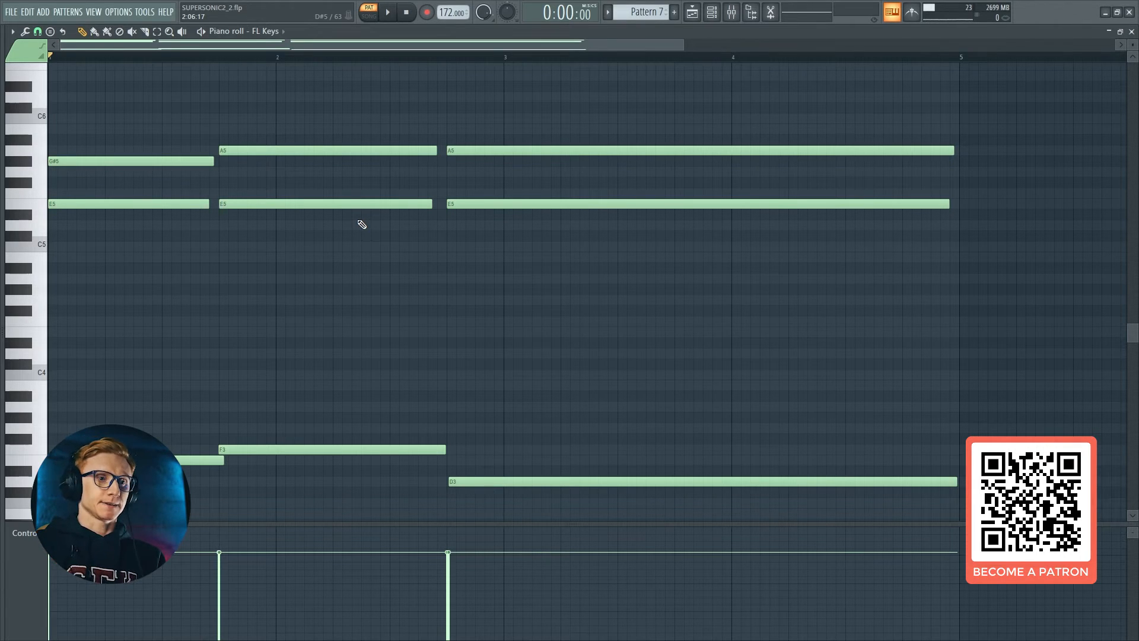
left_click(1131, 31)
key("F6")
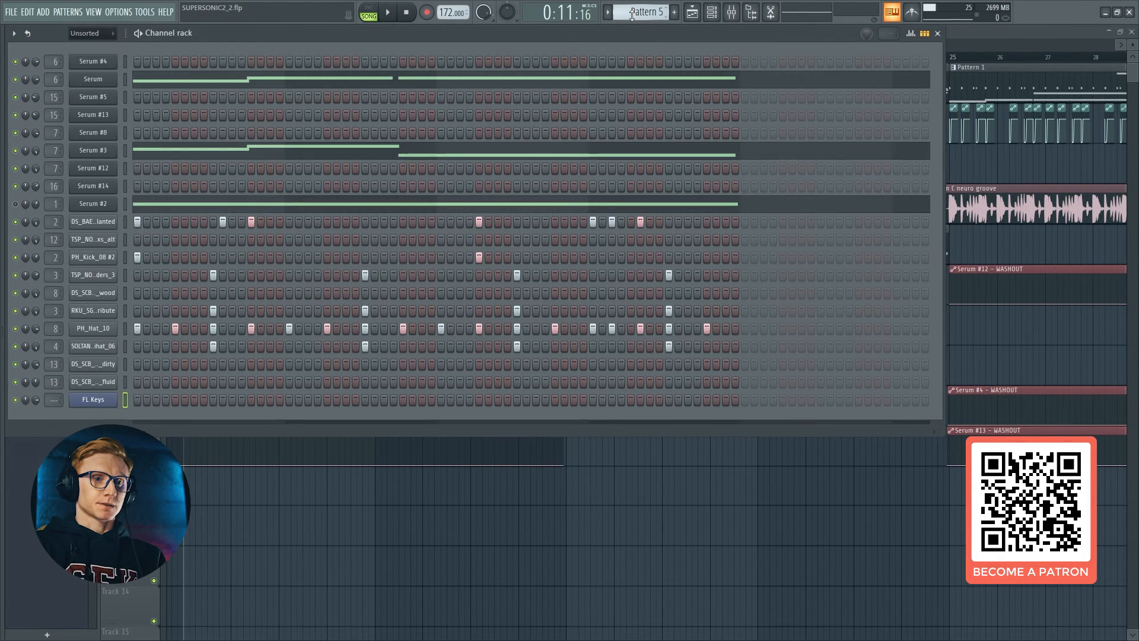
key("KP_Add")
key("F6")
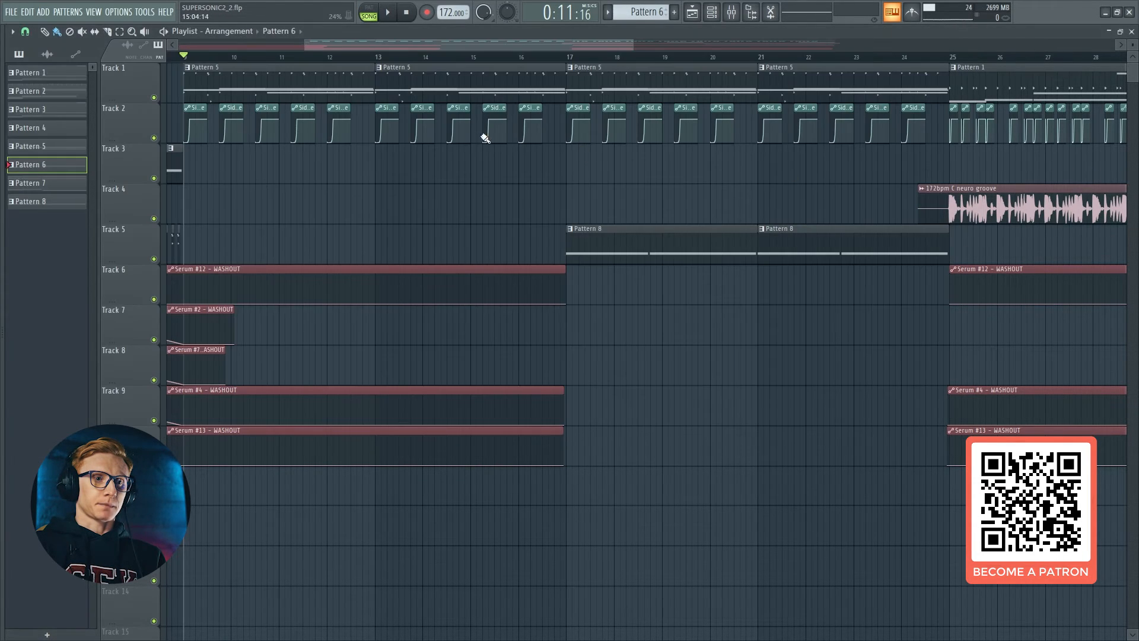
left_click(318, 87)
key("F6")
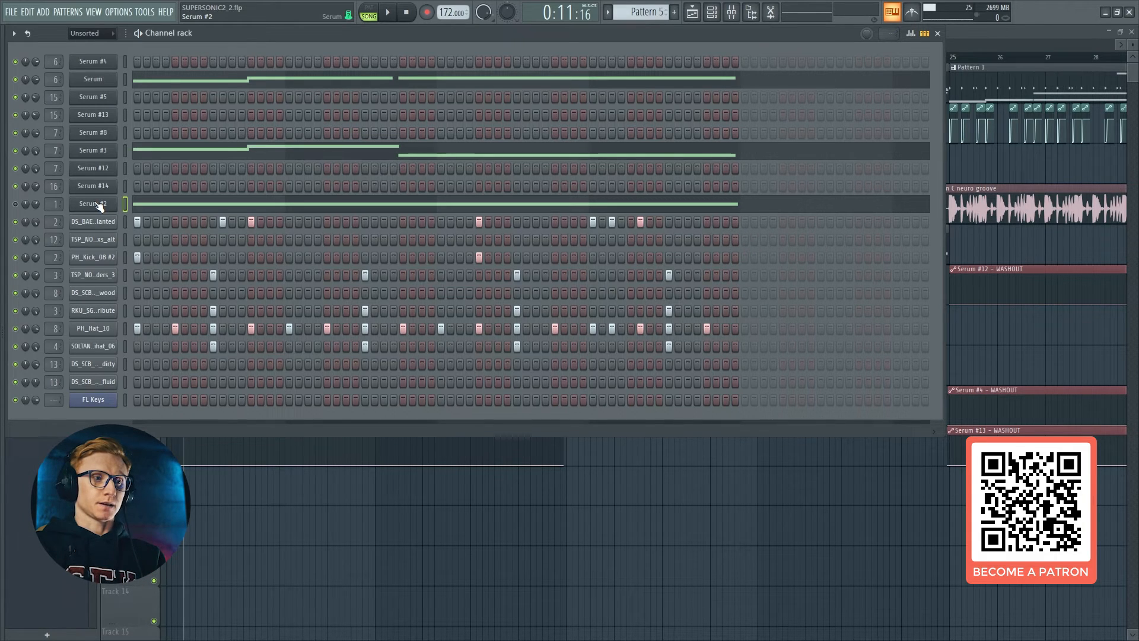
Step: Unmute Serum #2, mute Serum and Serum #3, and open Serum #2's plugin window
left_click(16, 204)
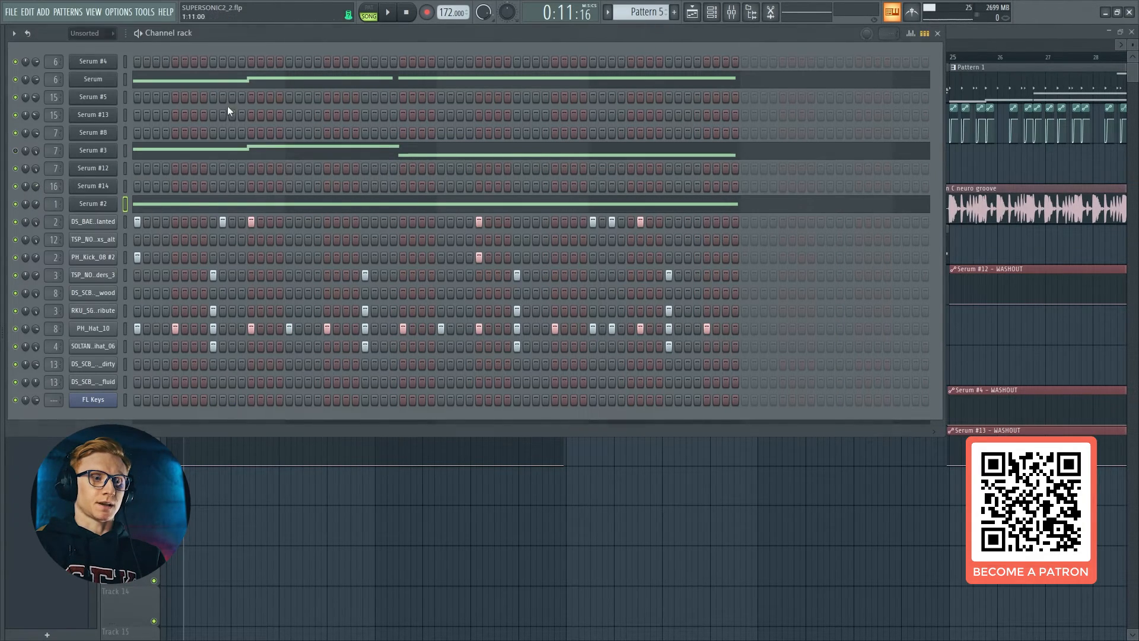
left_click(16, 150)
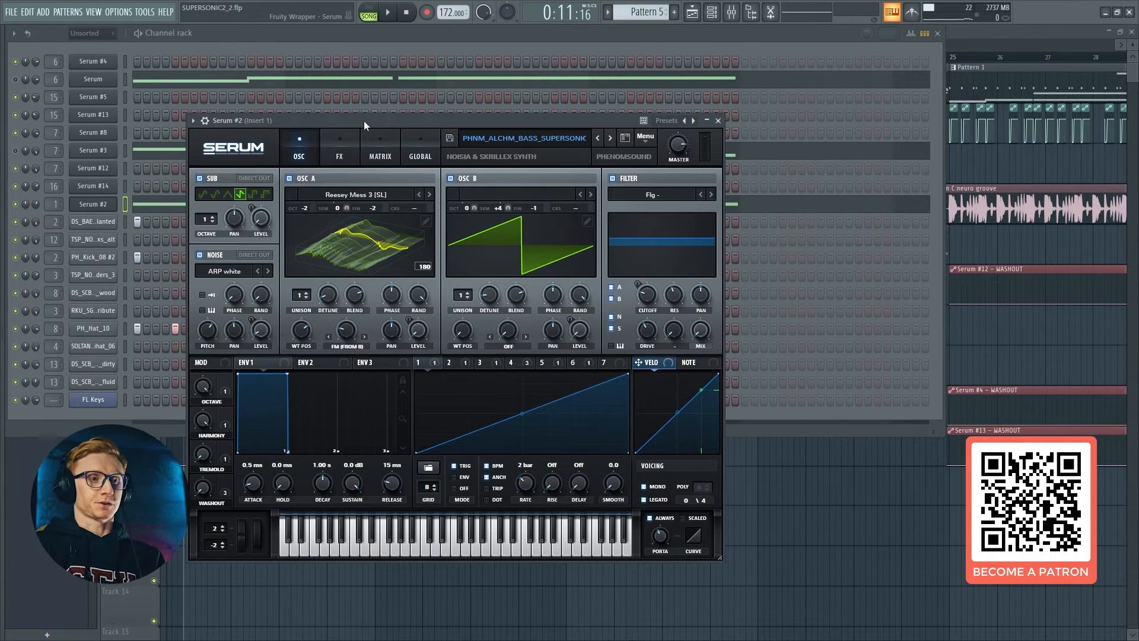
Step: Play the arrangement while sweeping Serum #2's Harmony and Tremolo macros, ending with Tremolo at 0%
left_click(387, 12)
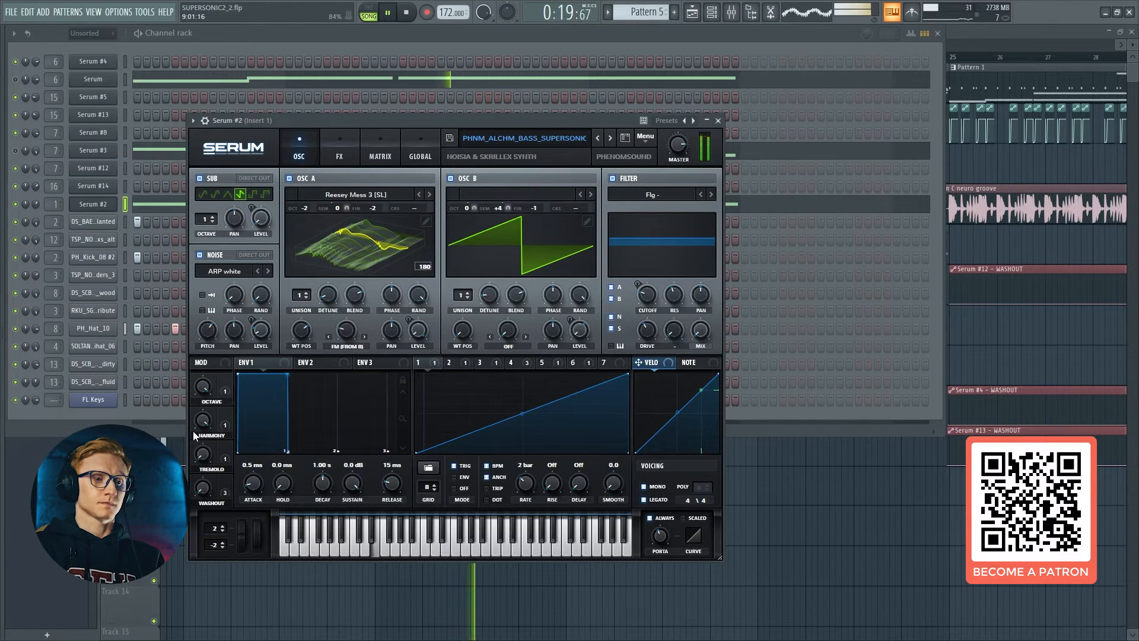
left_click_drag(205, 424, 205, 431)
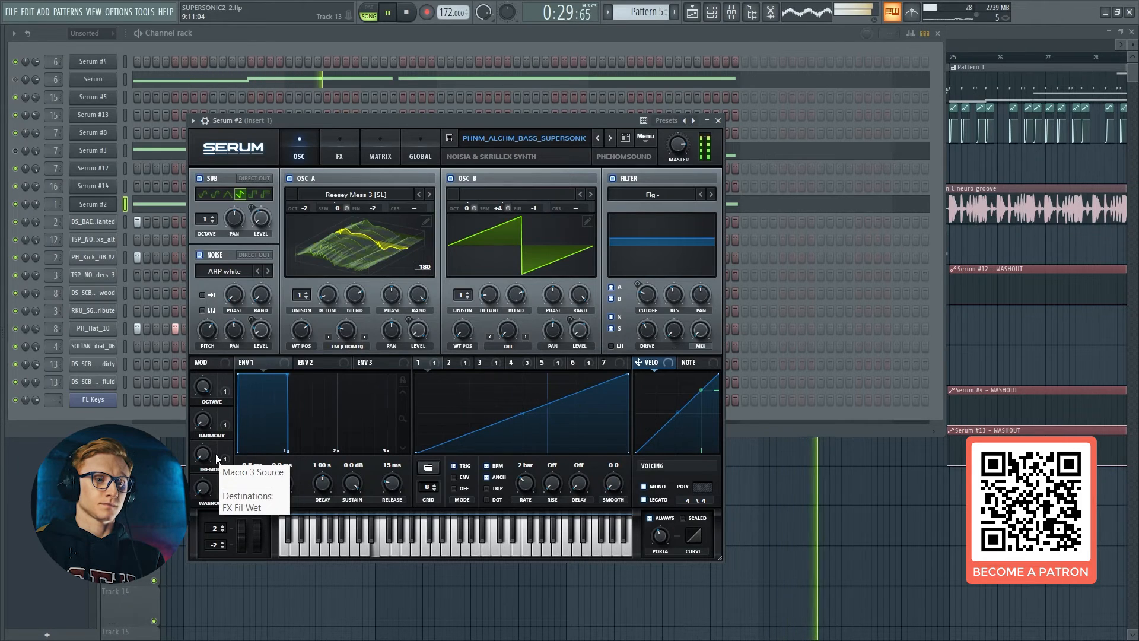
mouse_move(208, 455)
left_mouse_down()
mouse_move(208, 350)
mouse_move(209, 455)
left_mouse_up()
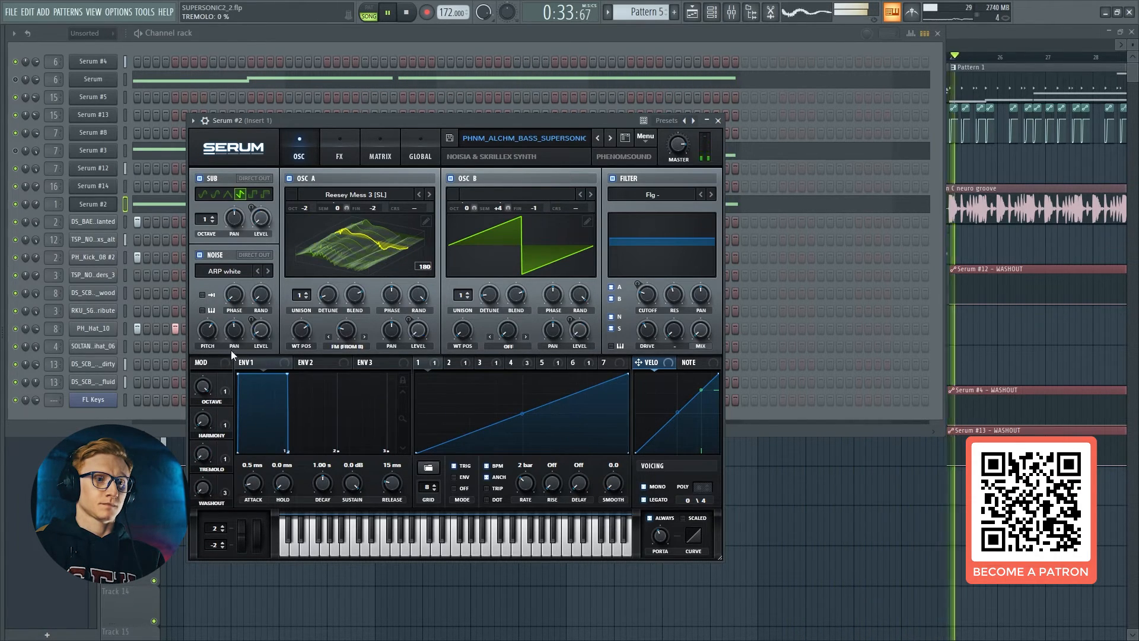
left_click(397, 18)
Step: Replay the arrangement while sweeping Serum #2's Octave, Harmony, Tremolo and Washout macros, bringing Octave and Harmony to 100%
left_click(389, 12)
left_click_drag(203, 487, 205, 513)
left_click_drag(203, 389, 215, 531)
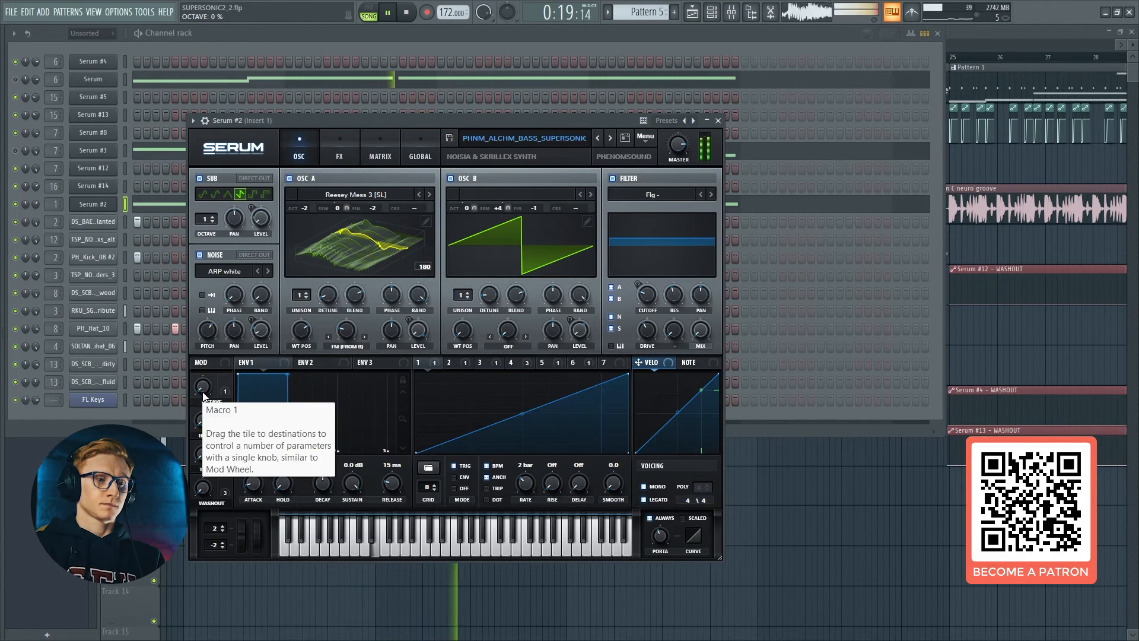
mouse_move(203, 454)
left_mouse_down()
mouse_move(203, 375)
mouse_move(197, 465)
left_mouse_up()
left_click_drag(202, 388, 222, 273)
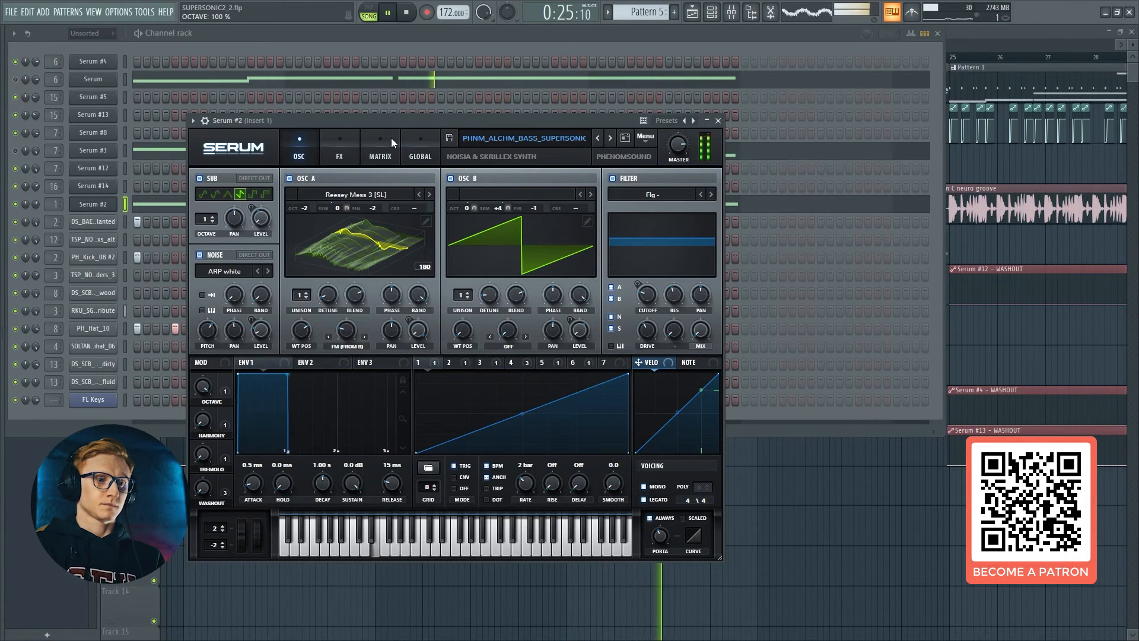
left_click_drag(215, 421, 287, 202)
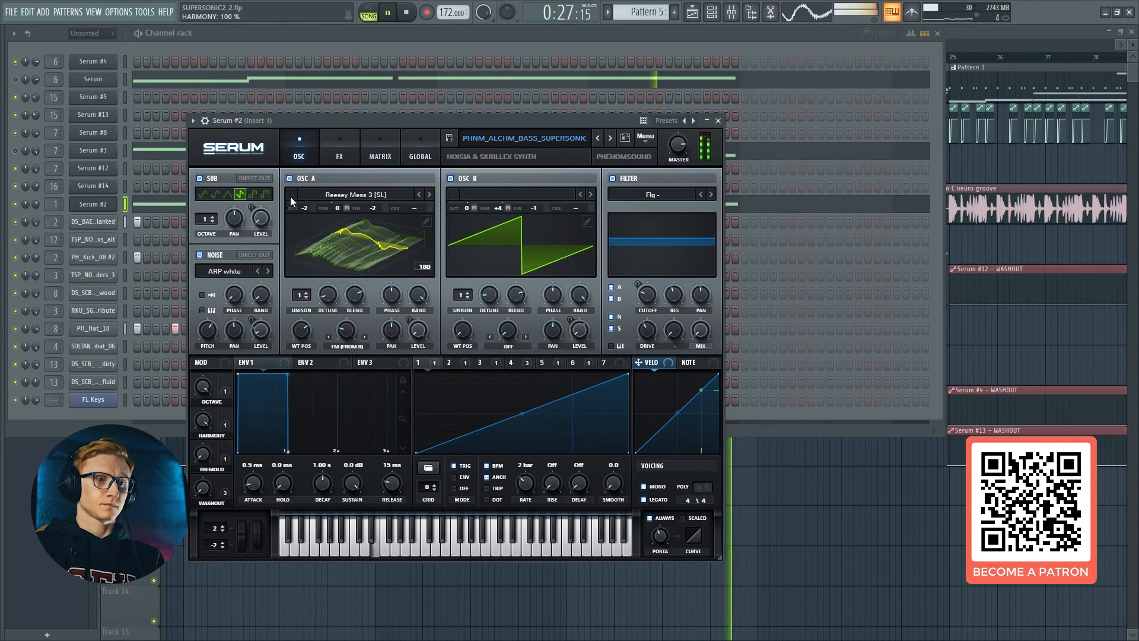
left_click_drag(210, 469, 219, 385)
left_click(406, 11)
left_click_drag(407, 117, 427, 118)
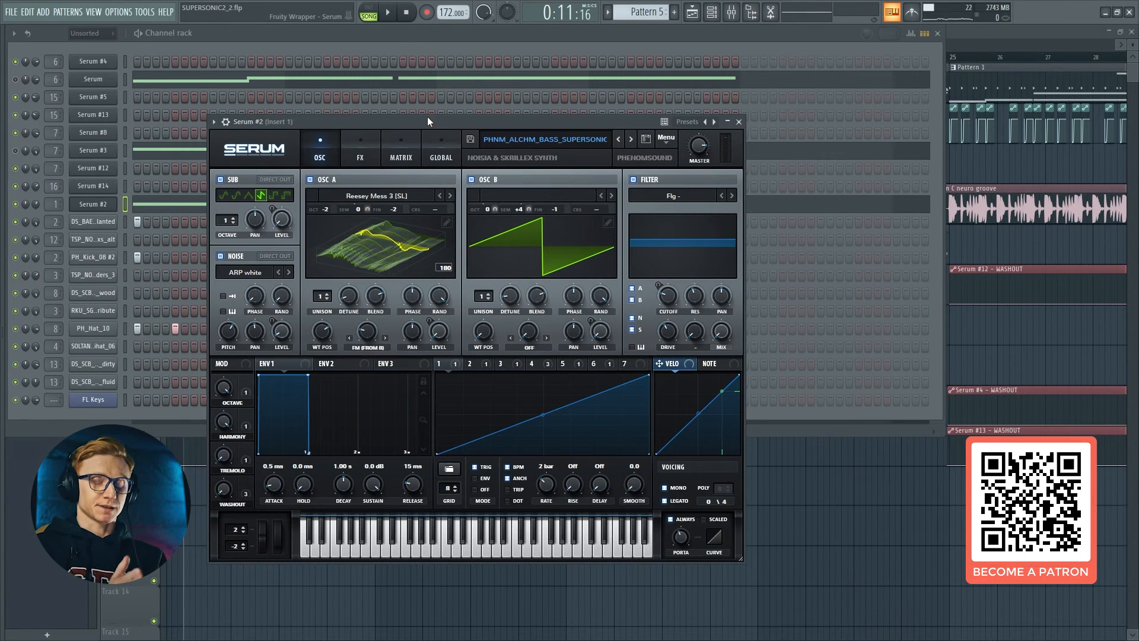